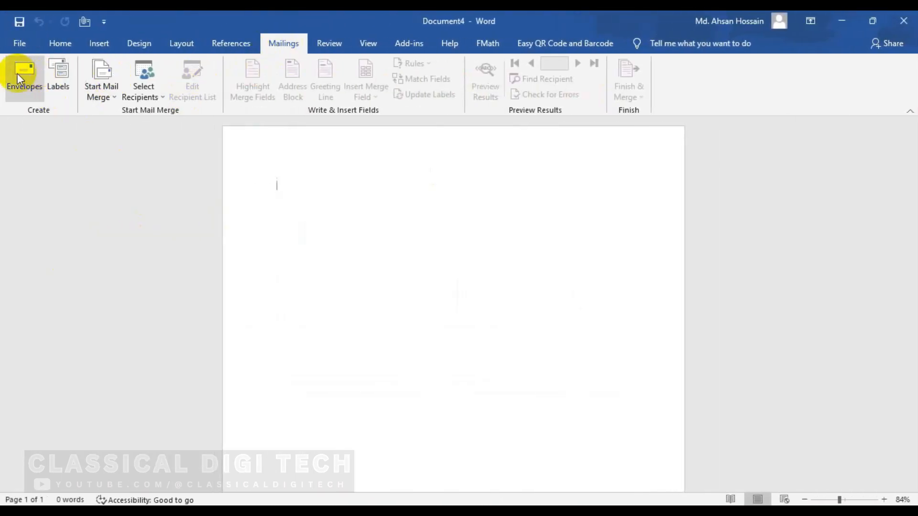
Step: Enter the recipient's name, street address and phone number as the envelope delivery address
left_click(17, 76)
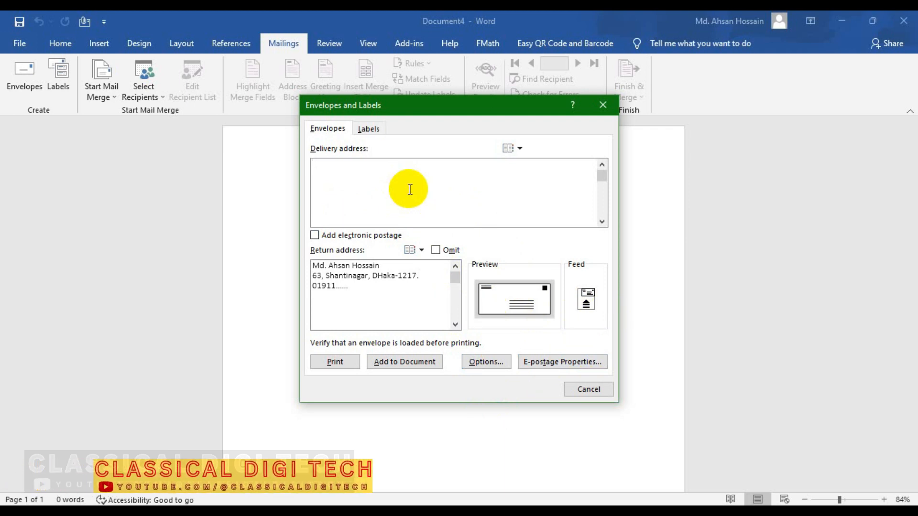
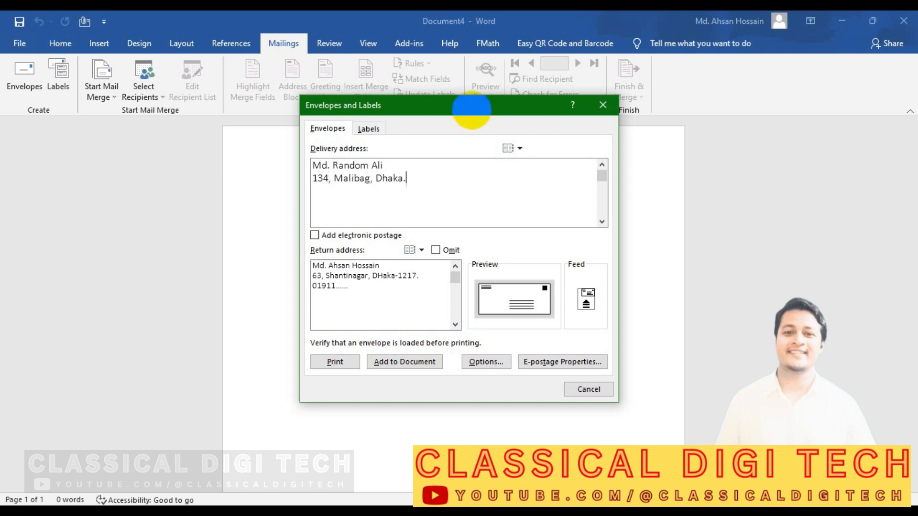
key("Return")
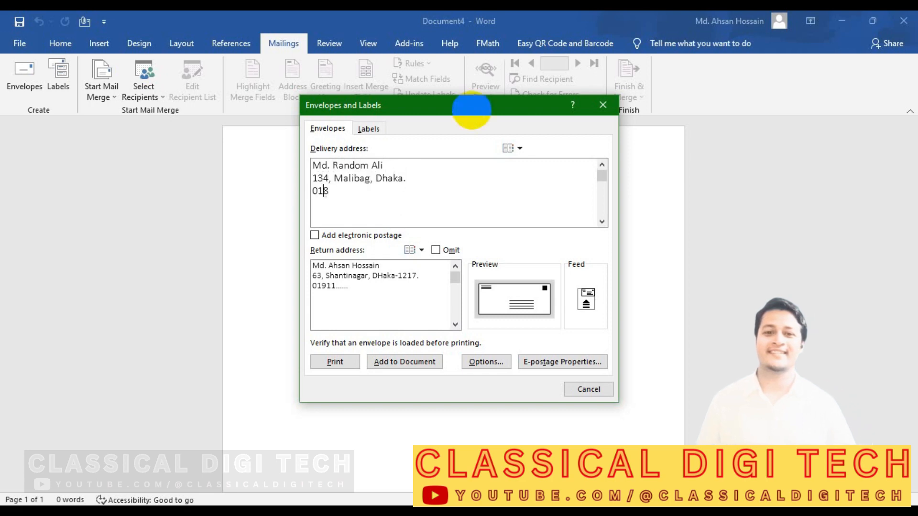
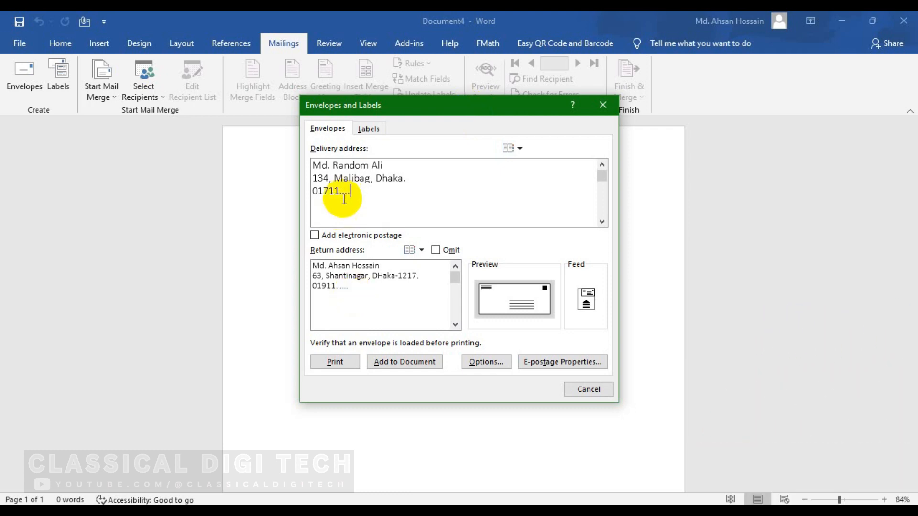
Step: Copy the three-line delivery address to the clipboard
left_click_drag(374, 201, 308, 164)
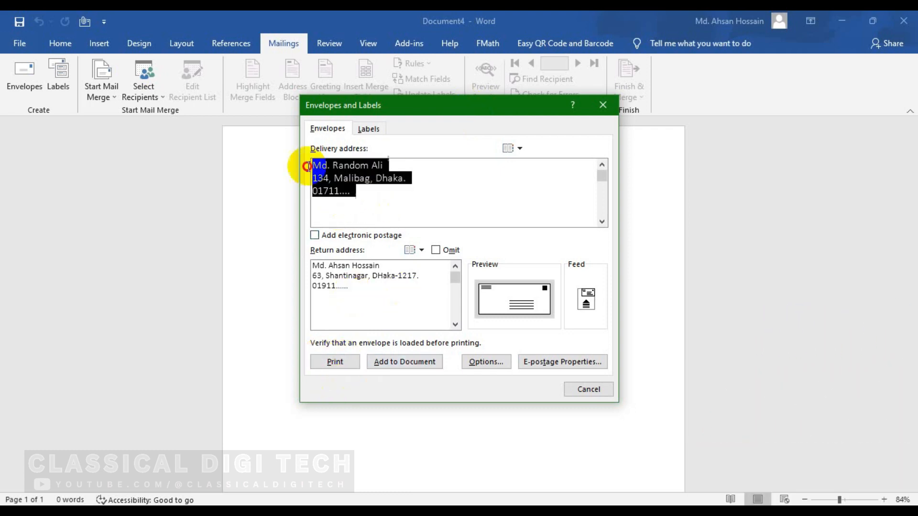
right_click(332, 172)
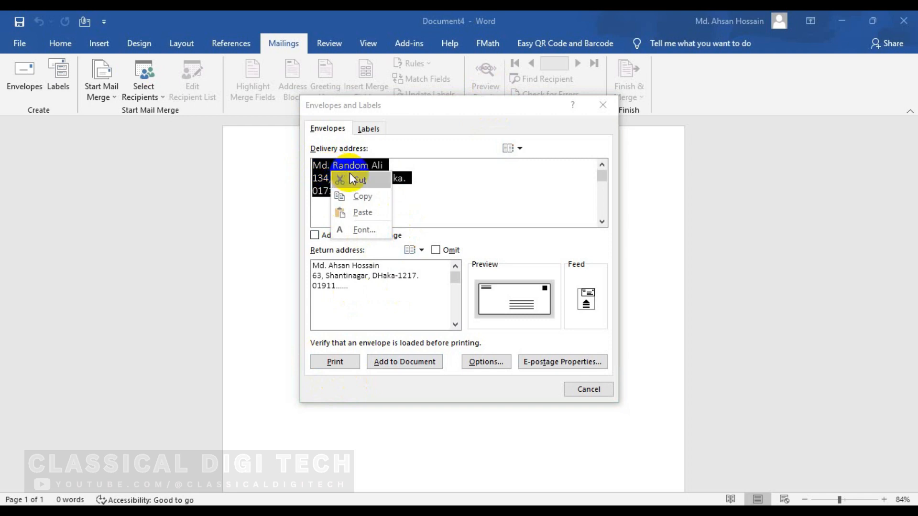
left_click(362, 196)
left_click(380, 208)
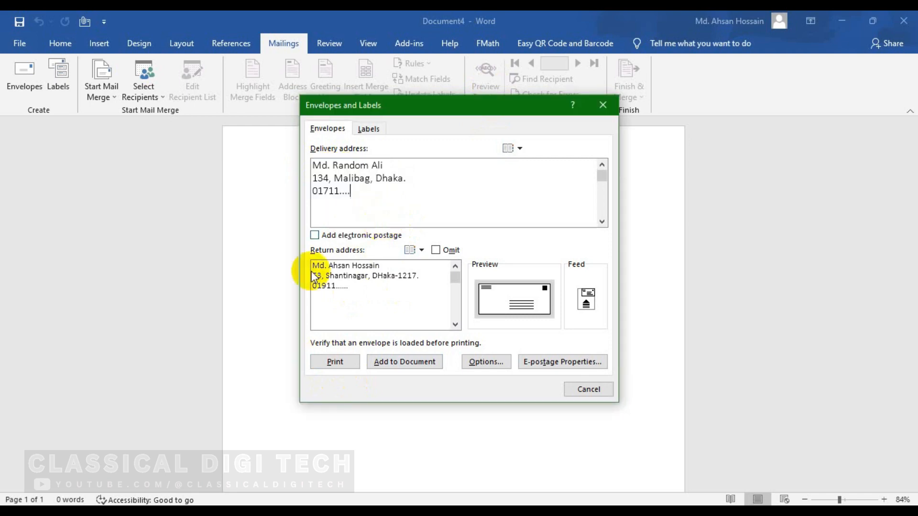
left_click(342, 362)
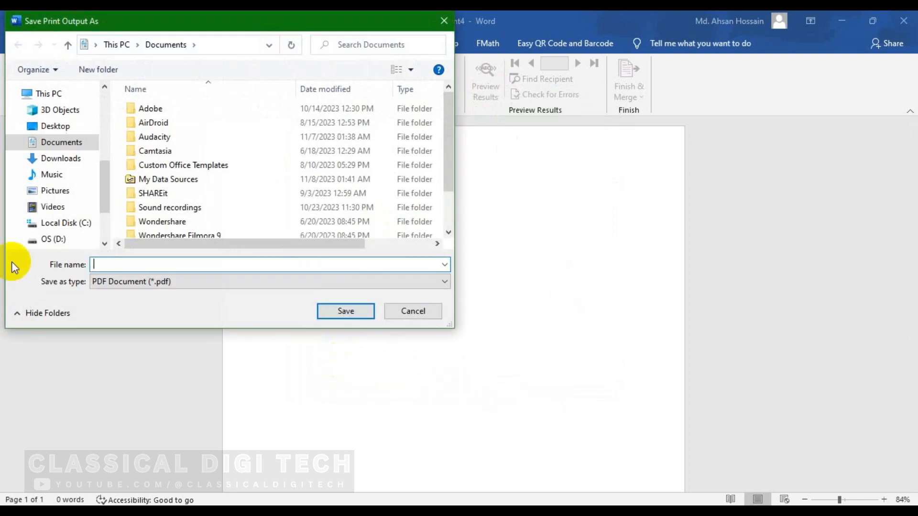
left_click(248, 281)
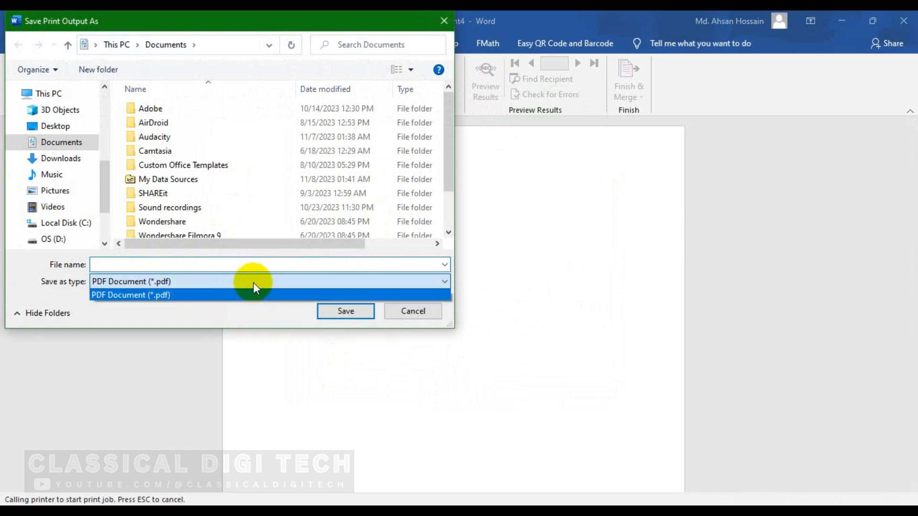
left_click(249, 282)
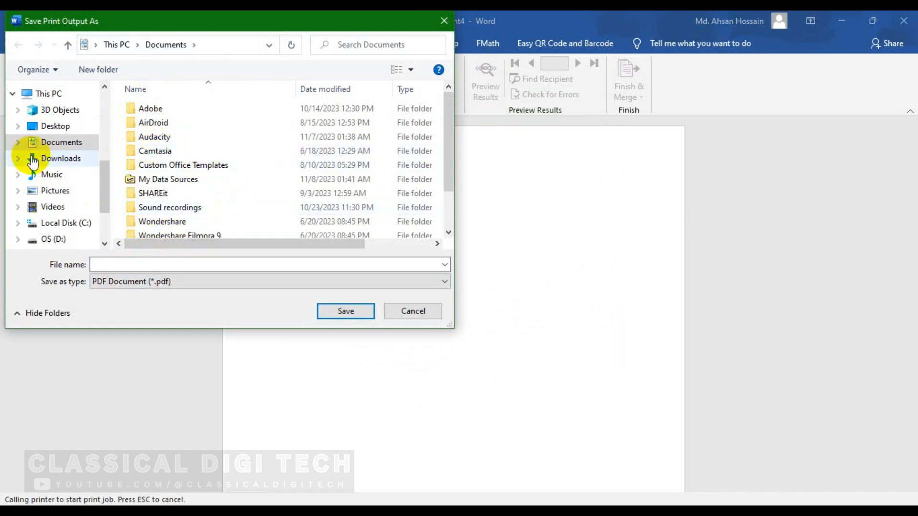
left_click(412, 311)
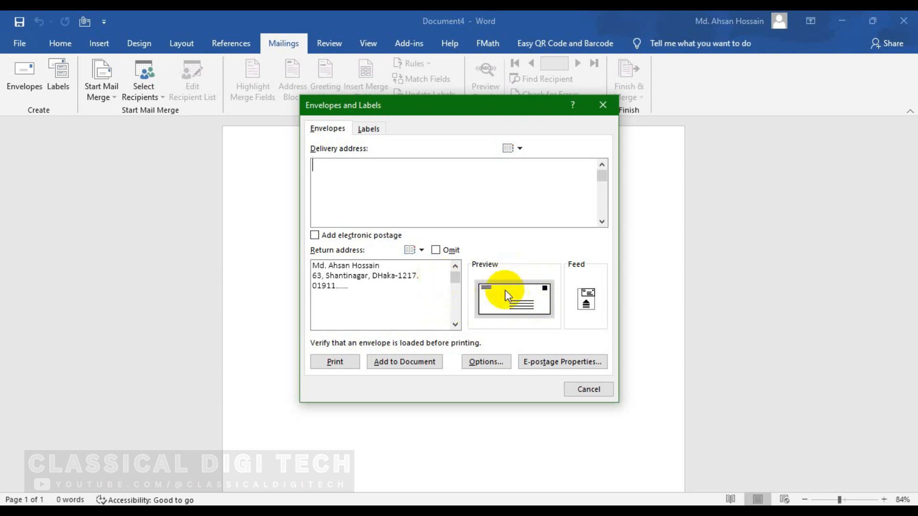
key("ctrl+v")
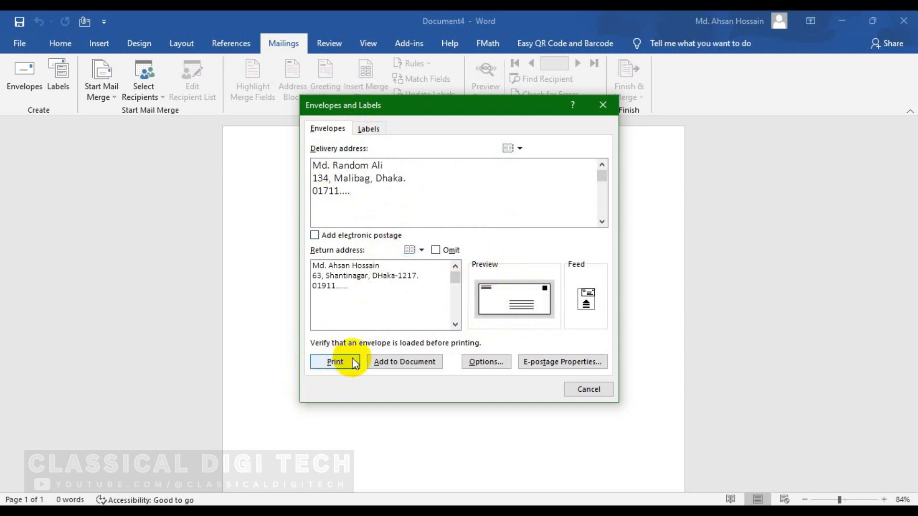
Step: Add the envelope to the document and enlarge both addresses with Grow Font
left_click(426, 362)
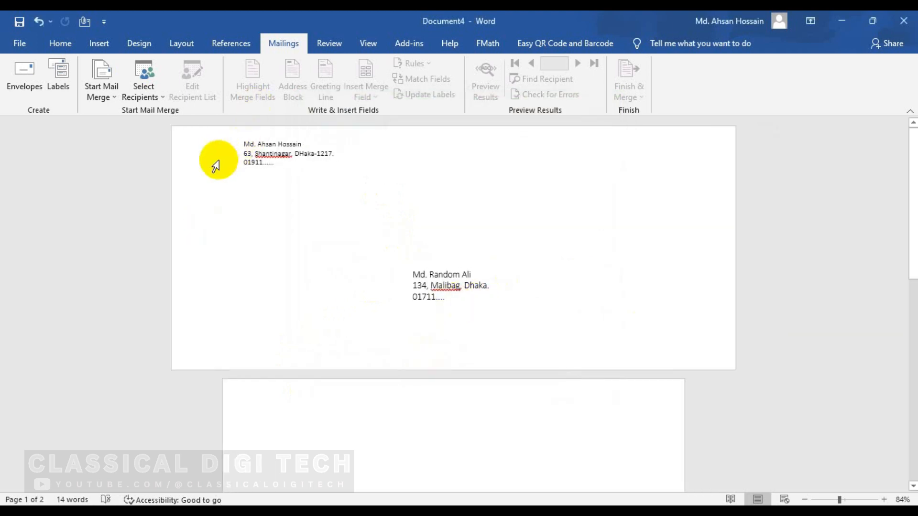
left_click_drag(245, 139, 293, 167)
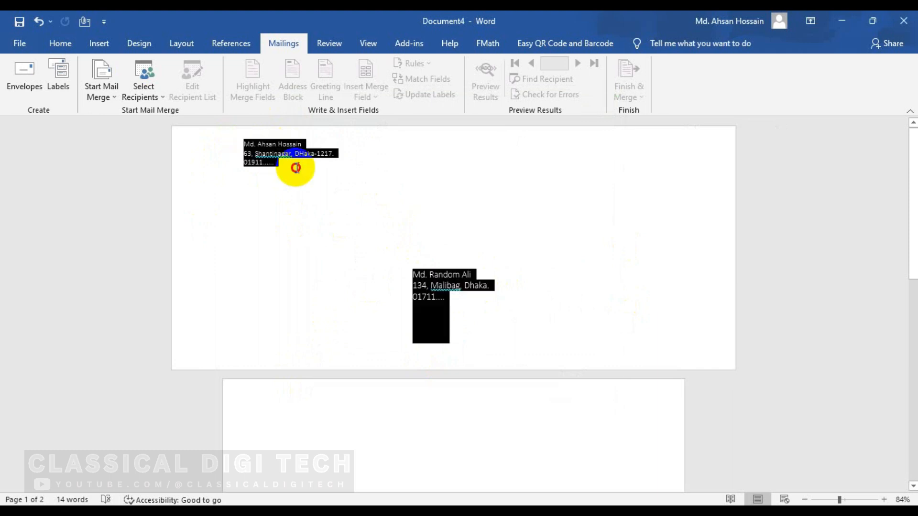
left_click(58, 43)
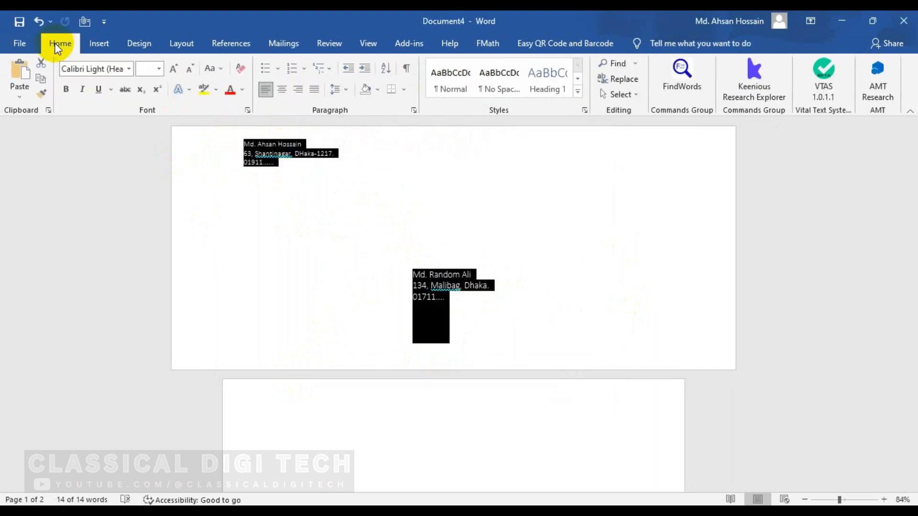
left_click(176, 70)
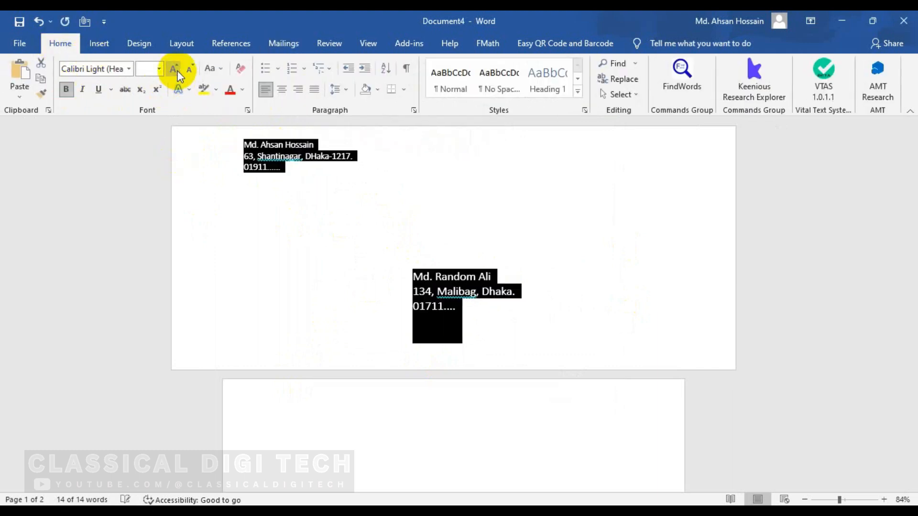
left_click(286, 168)
left_click_drag(286, 169, 244, 142)
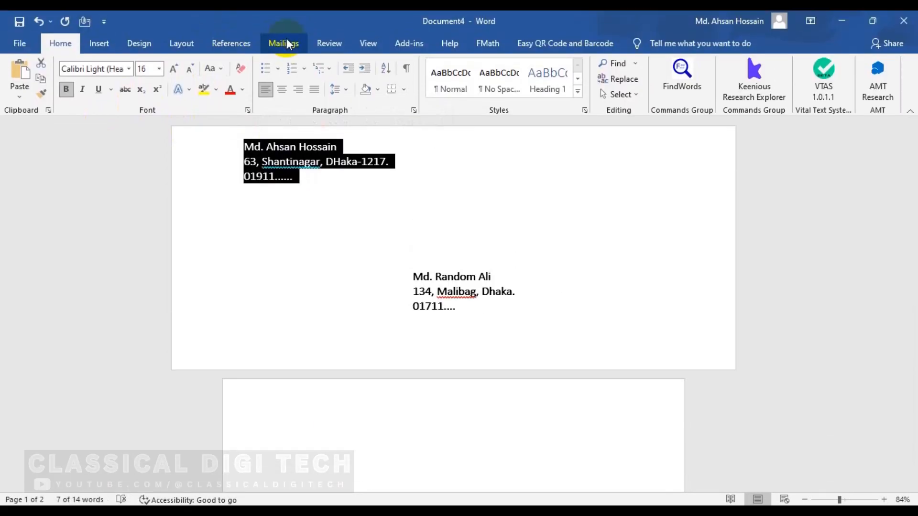
left_click(289, 42)
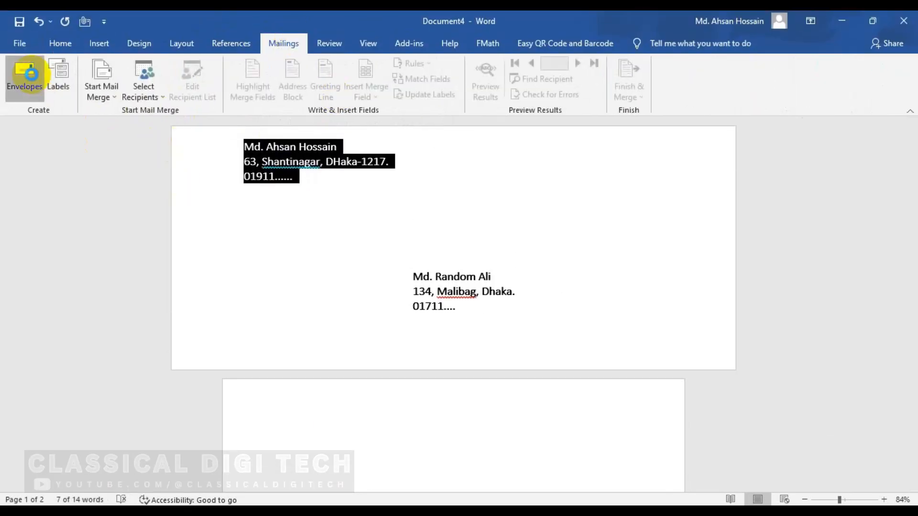
Step: Set the envelope size to Size 11 (4 1/2 x 10 3/8 in) in Envelope Options
left_click(24, 77)
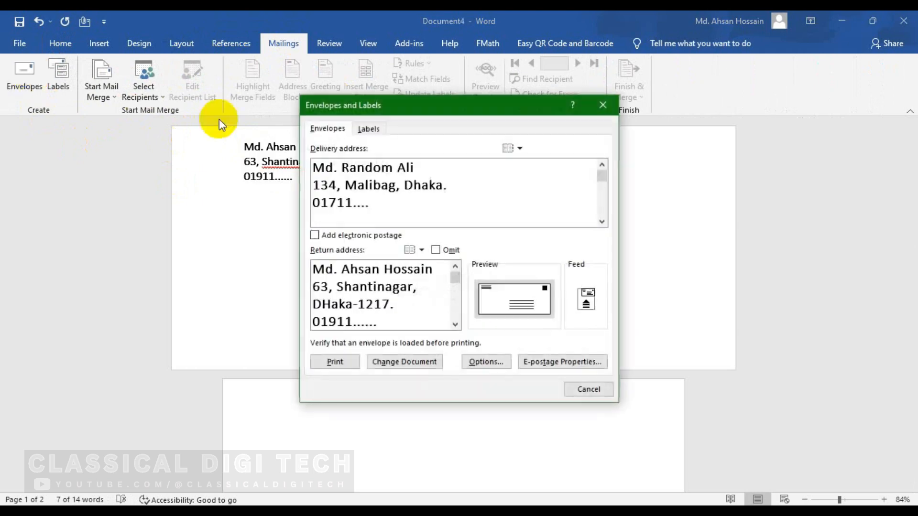
left_click(526, 302)
left_click(524, 171)
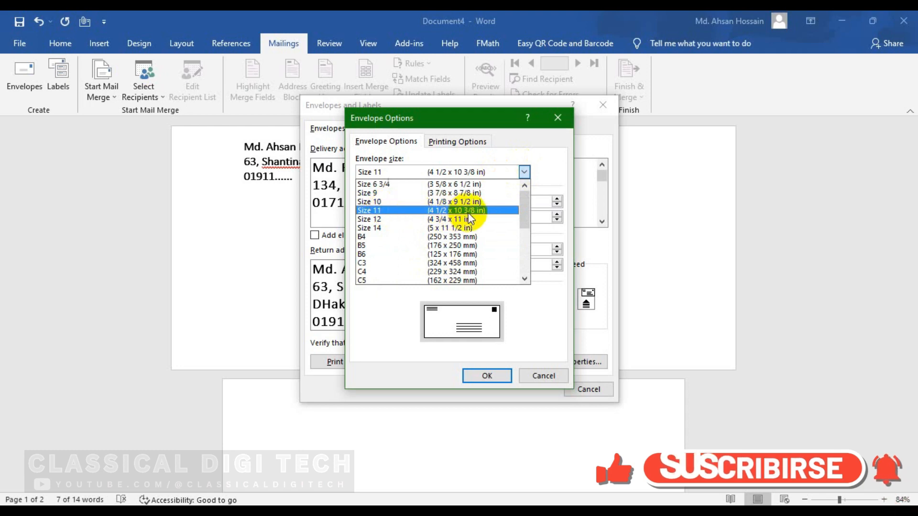
left_click(393, 214)
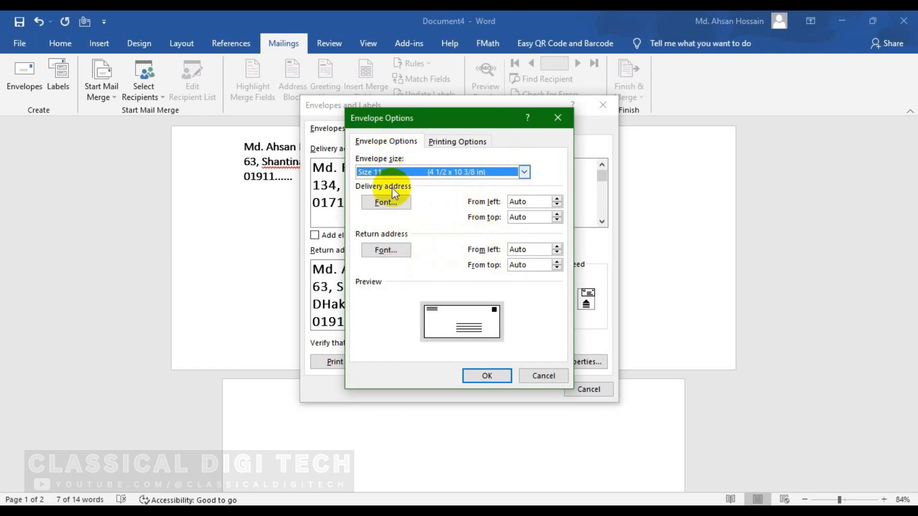
Step: Review the printer feed options, keep the default paper tray, and confirm the envelope options
left_click(458, 141)
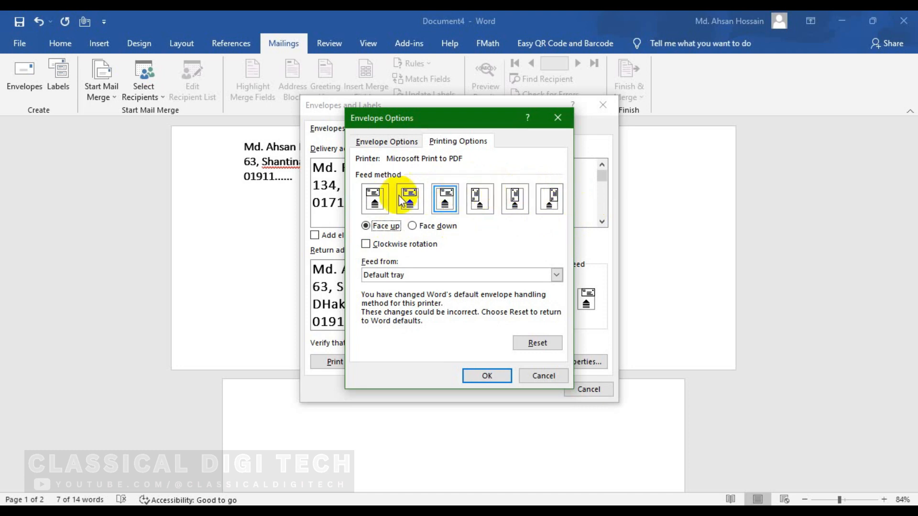
left_click(556, 275)
left_click(557, 277)
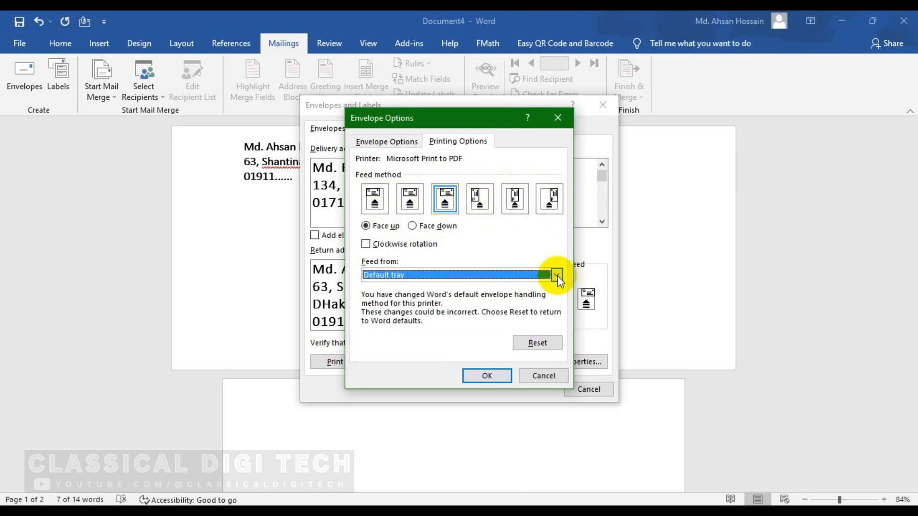
left_click(388, 144)
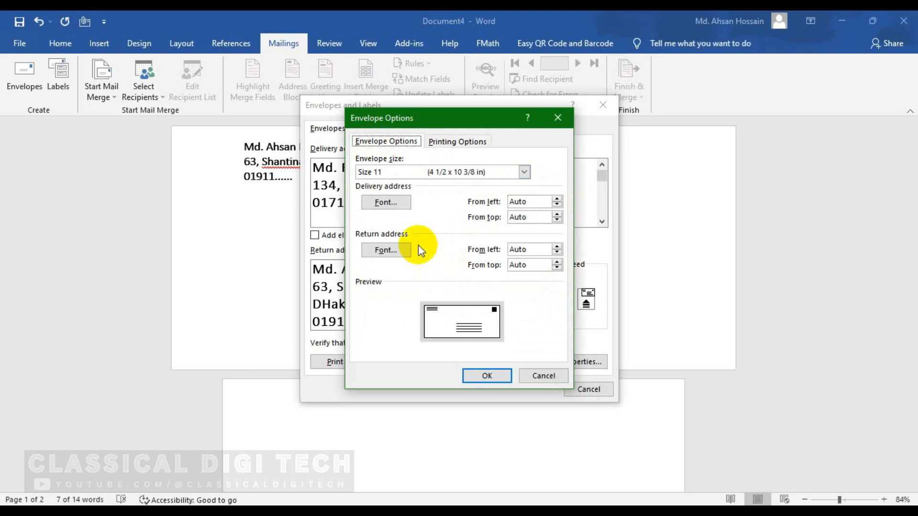
left_click(488, 375)
left_click(494, 361)
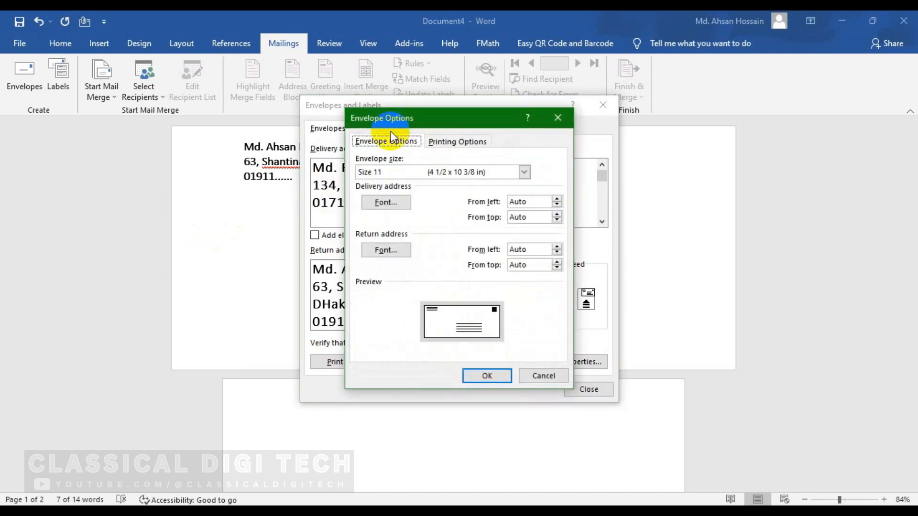
key("Escape")
left_click(366, 128)
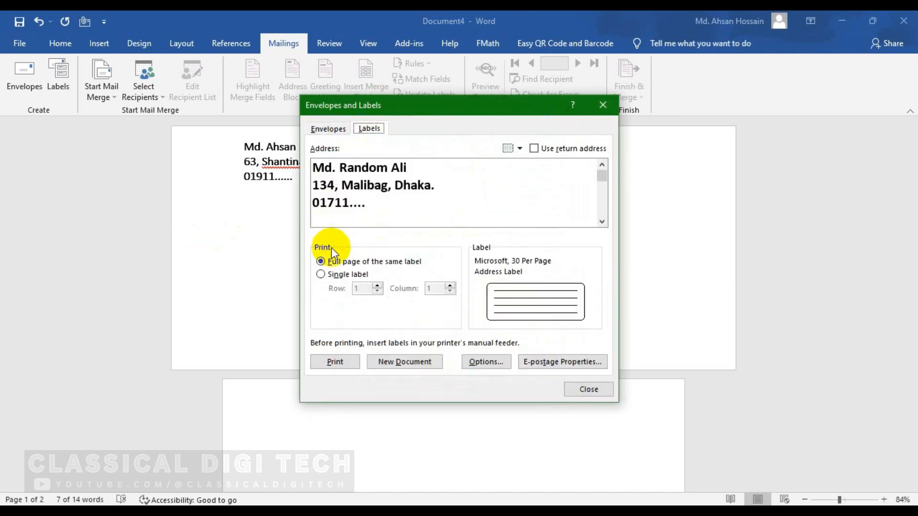
Step: Print a single label, change its column to 3 and back to 1, then bring up Label Options
left_click(325, 272)
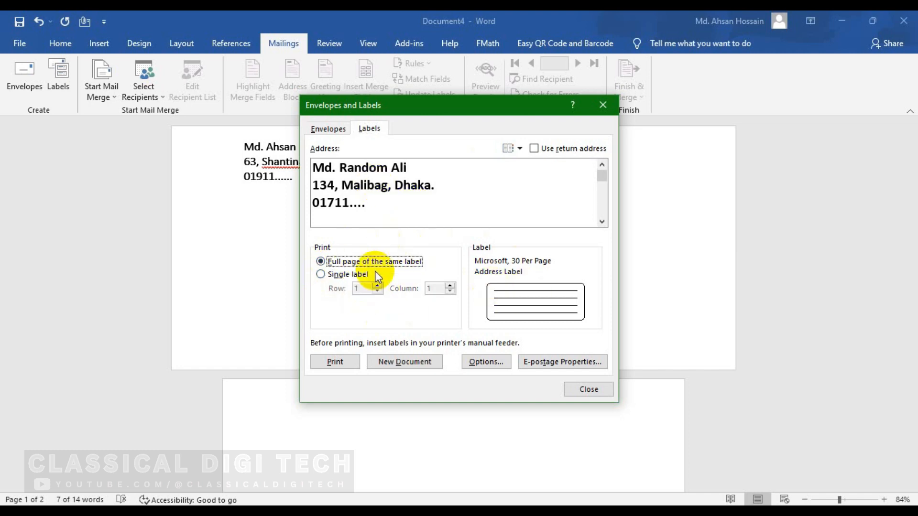
left_click(321, 274)
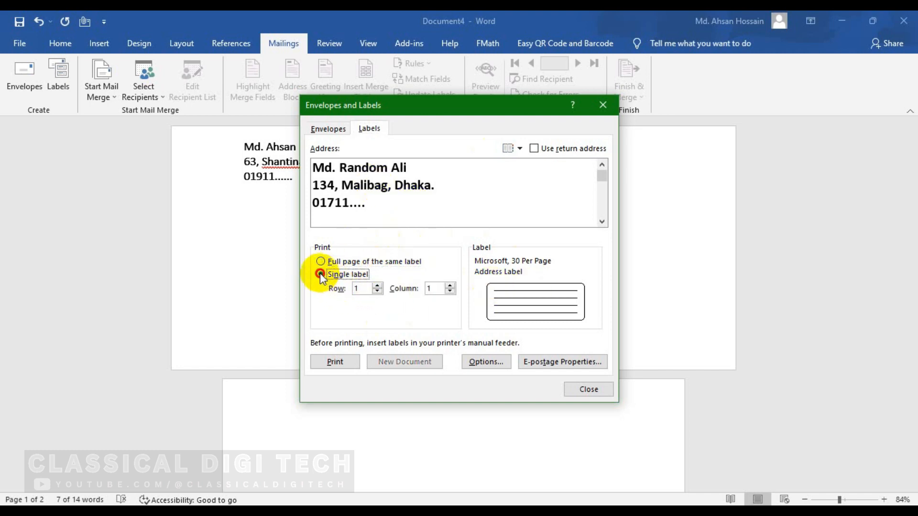
left_click(450, 289)
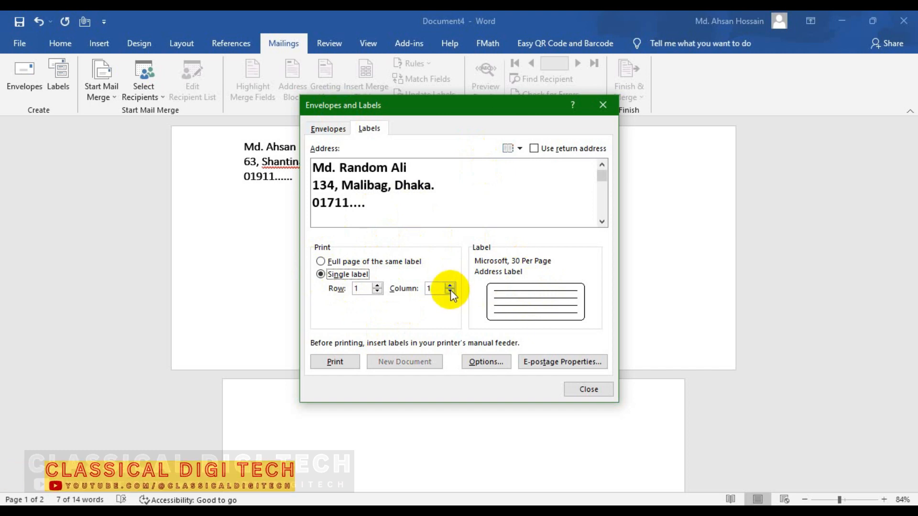
left_click(450, 285)
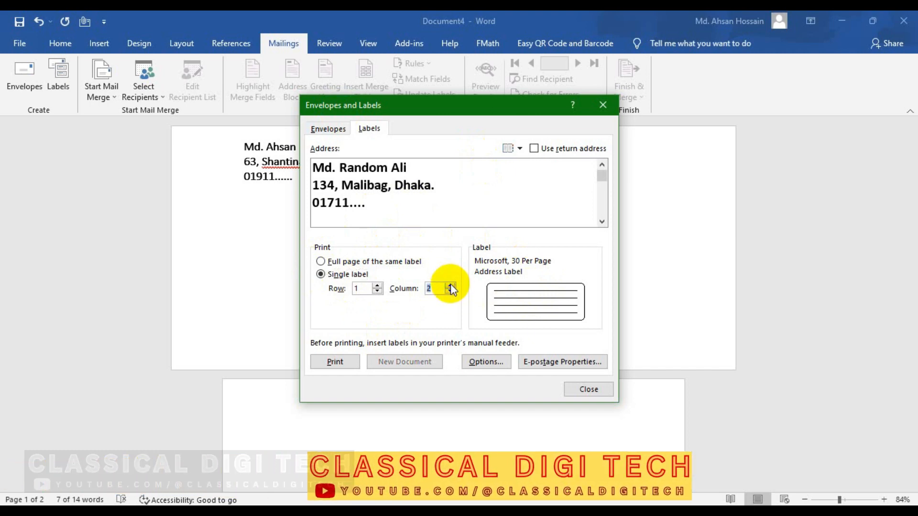
left_click(451, 285)
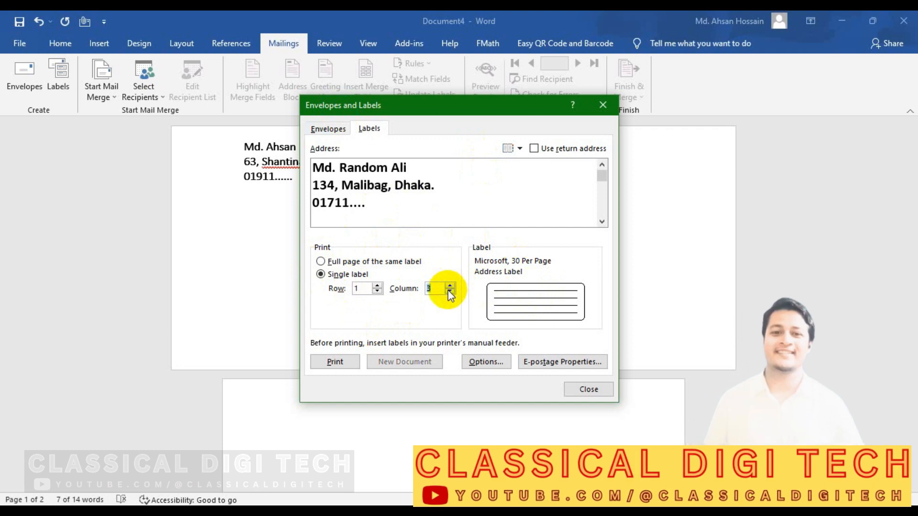
left_click(450, 292)
left_click(450, 292)
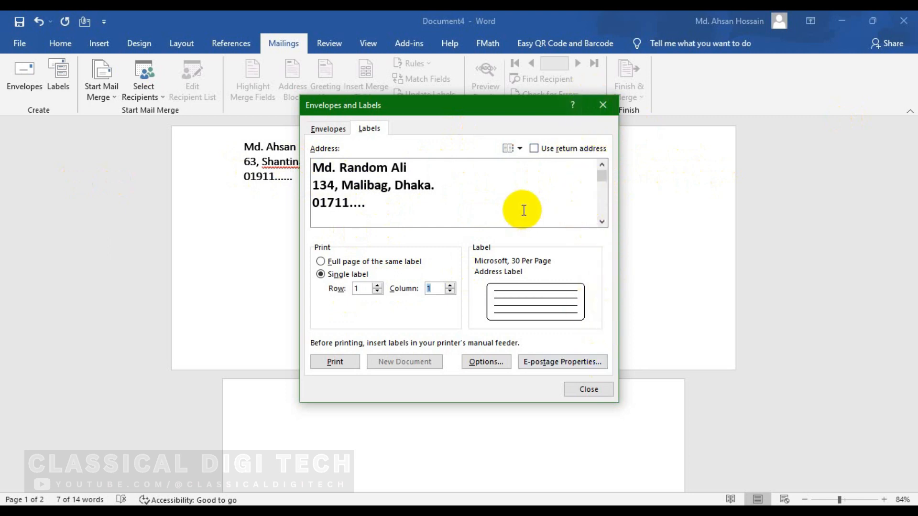
left_click(530, 302)
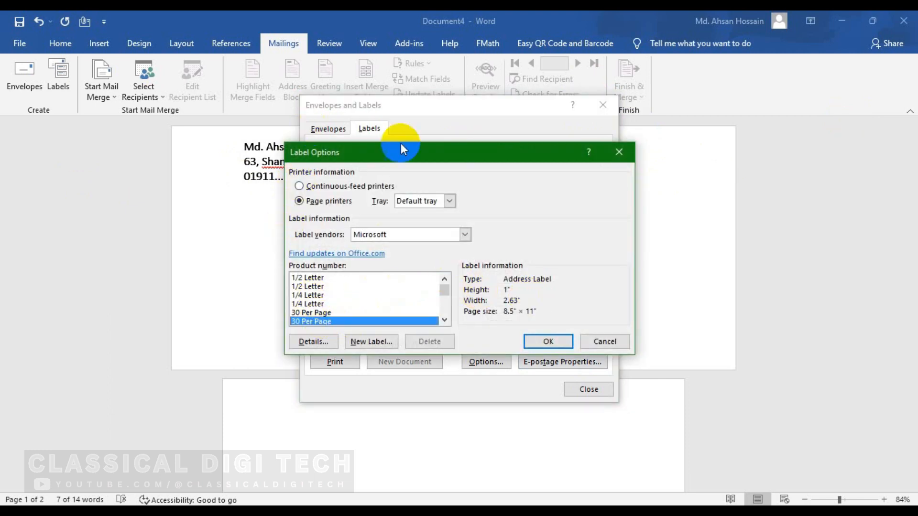
Step: Choose Microsoft 30 Per Page labels as a full page of the same label and create a new document
left_click(548, 340)
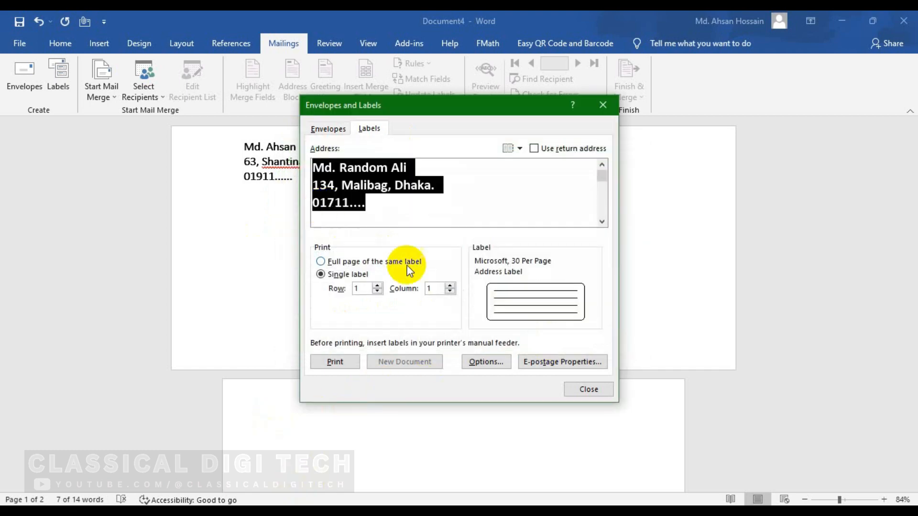
left_click(406, 265)
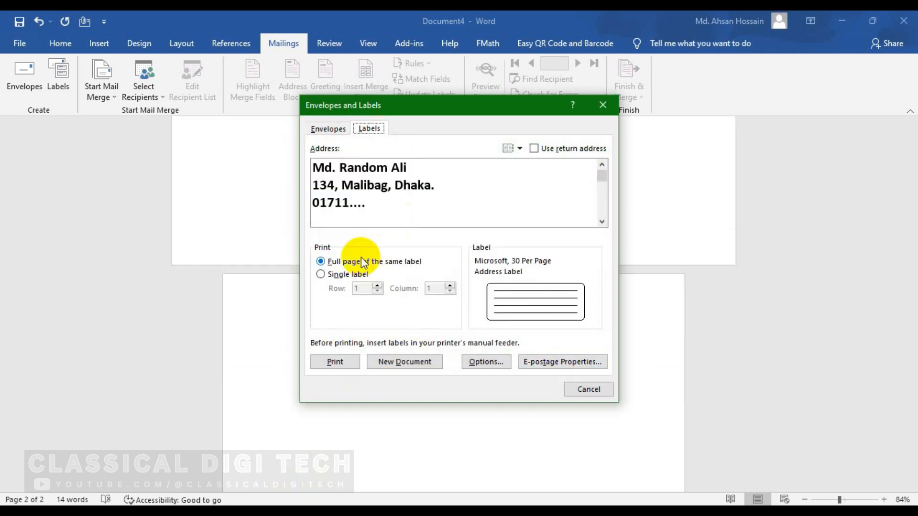
left_click(607, 299)
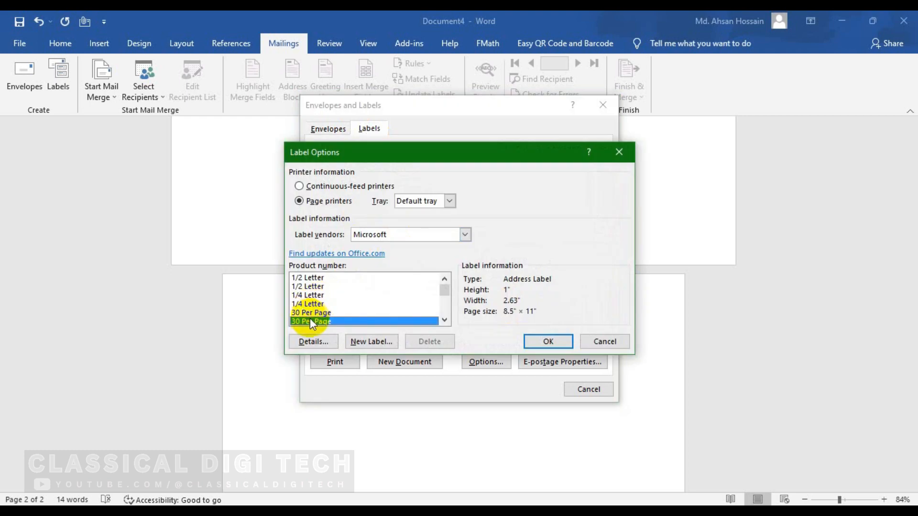
left_click(314, 312)
left_click(465, 234)
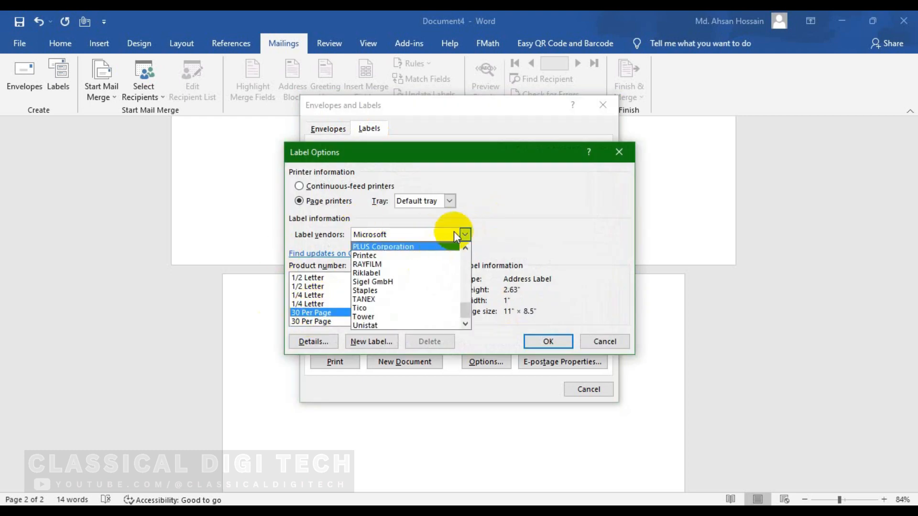
left_click(463, 234)
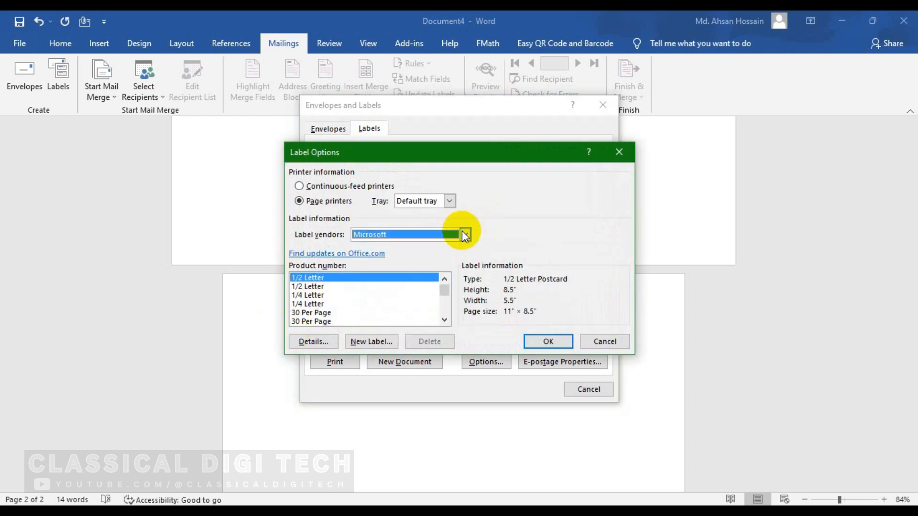
left_click(311, 322)
left_click(549, 342)
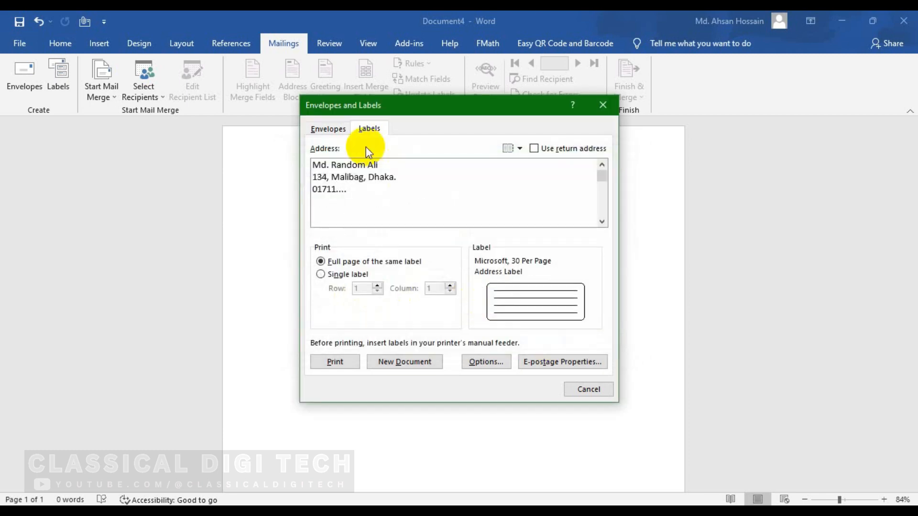
left_click_drag(313, 164, 344, 241)
left_click(404, 362)
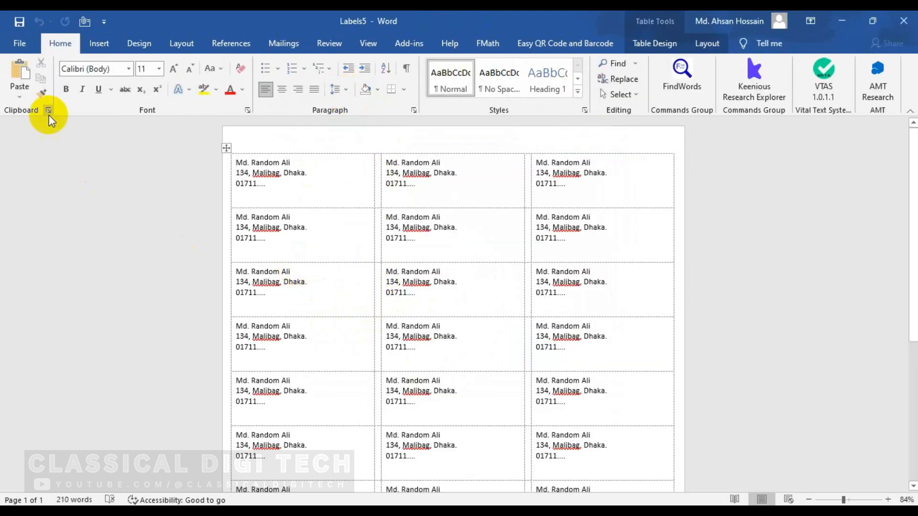
Step: Reopen Envelopes and Labels and cancel Label Options without changes
left_click(284, 43)
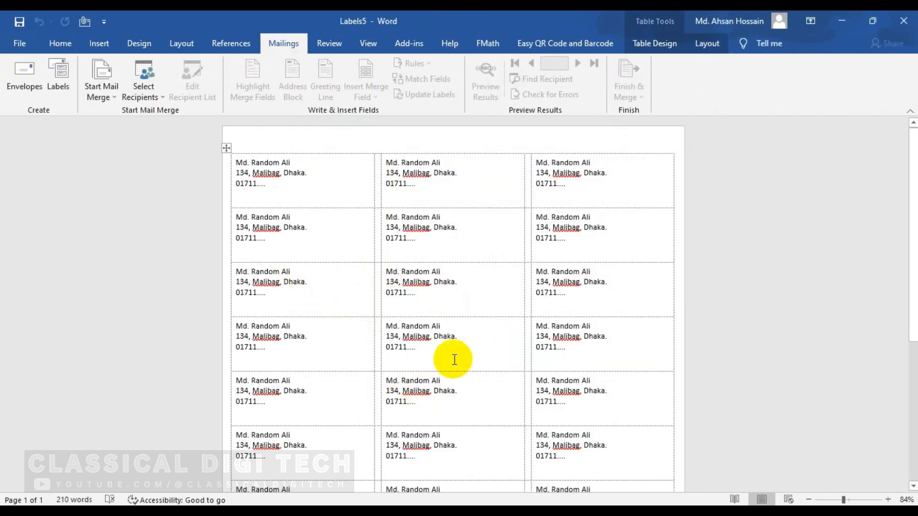
scroll(353, 387, "down", 5)
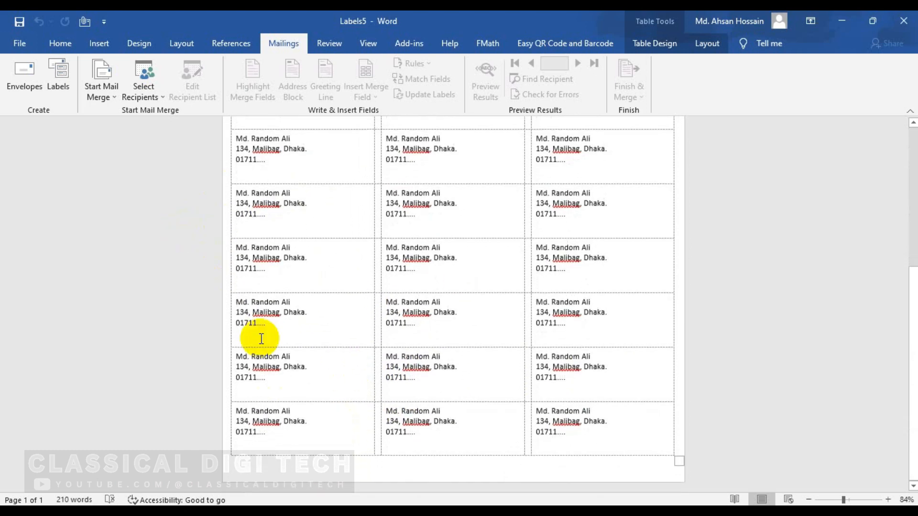
scroll(583, 428, "up", 5)
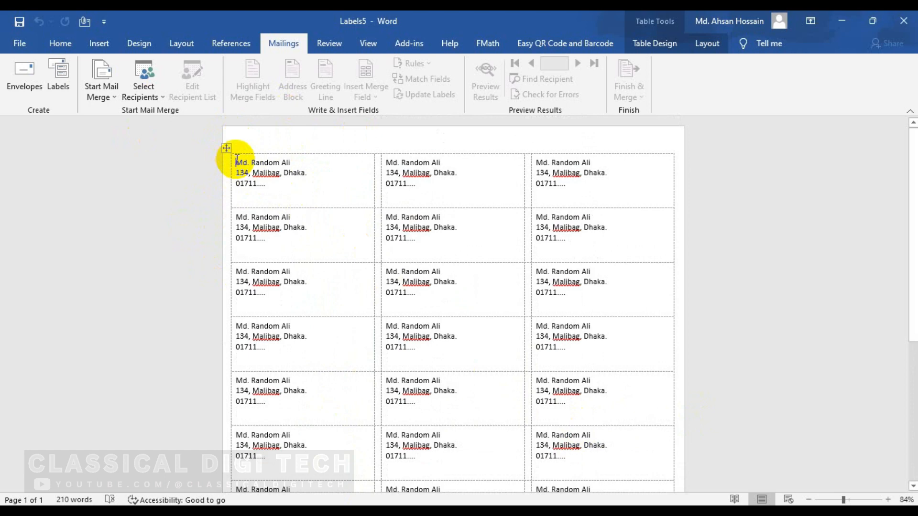
left_click(58, 77)
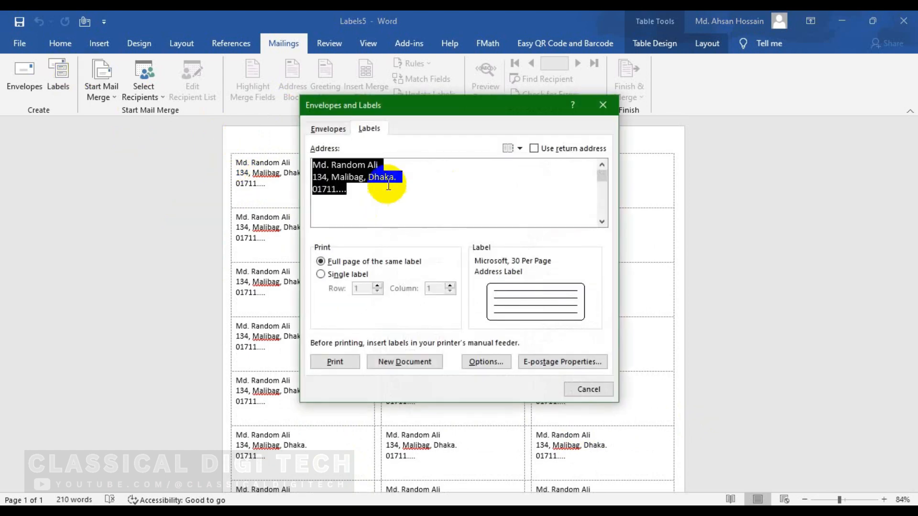
left_click(328, 129)
left_click(369, 128)
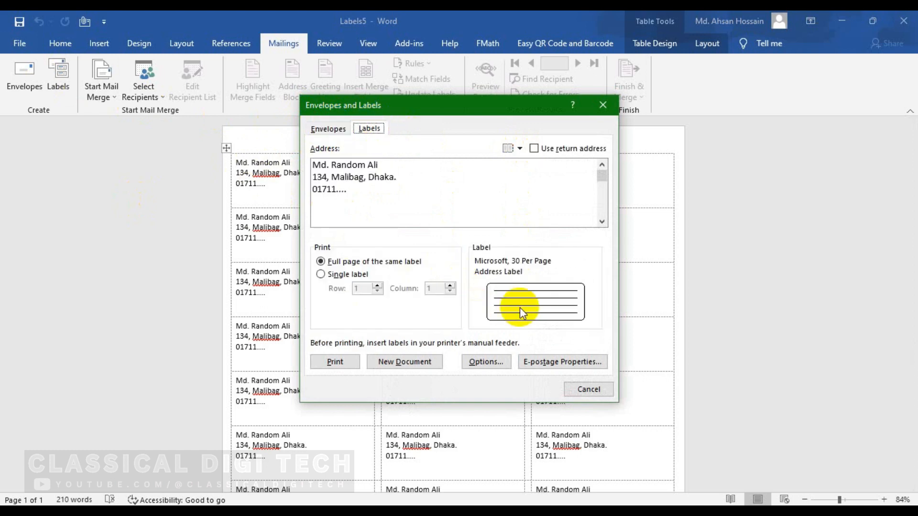
left_click(530, 300)
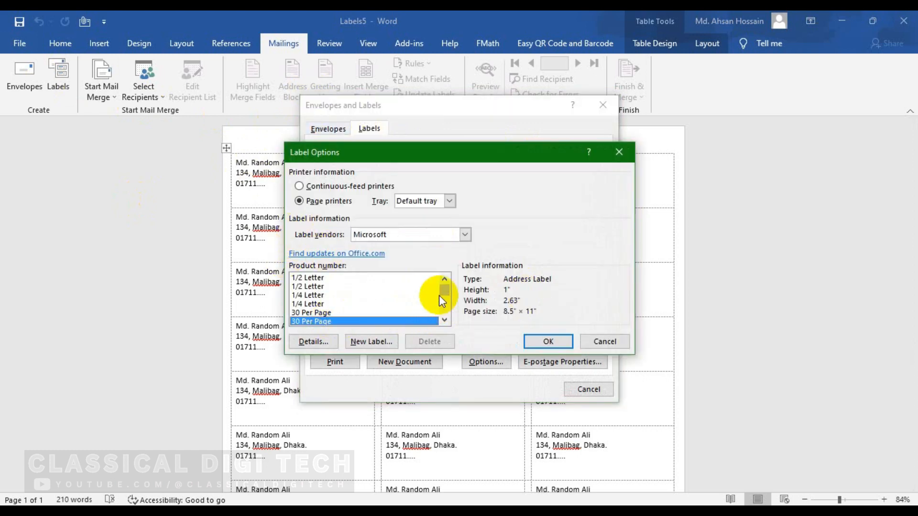
left_click(604, 341)
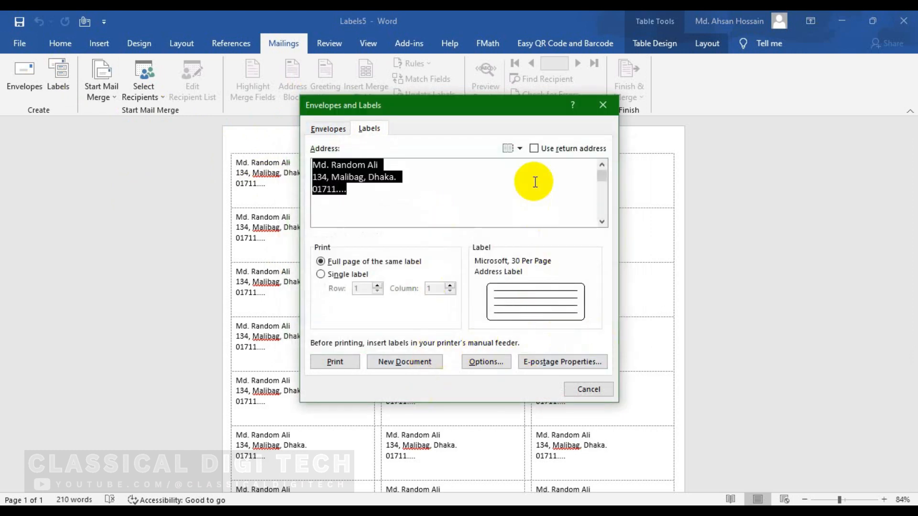
Step: Close Envelopes and Labels, set Start Mail Merge to Letters, and show the recent documents list
left_click(604, 389)
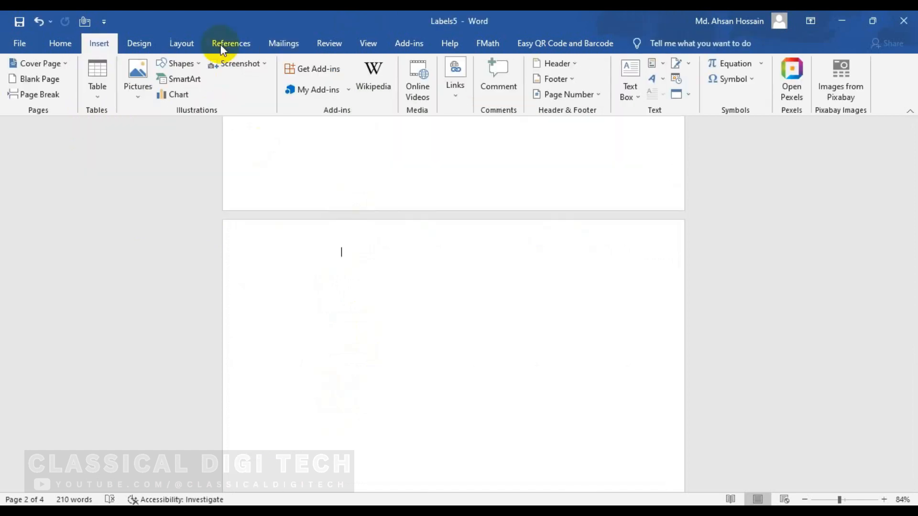
left_click(286, 42)
left_click(101, 79)
left_click(136, 109)
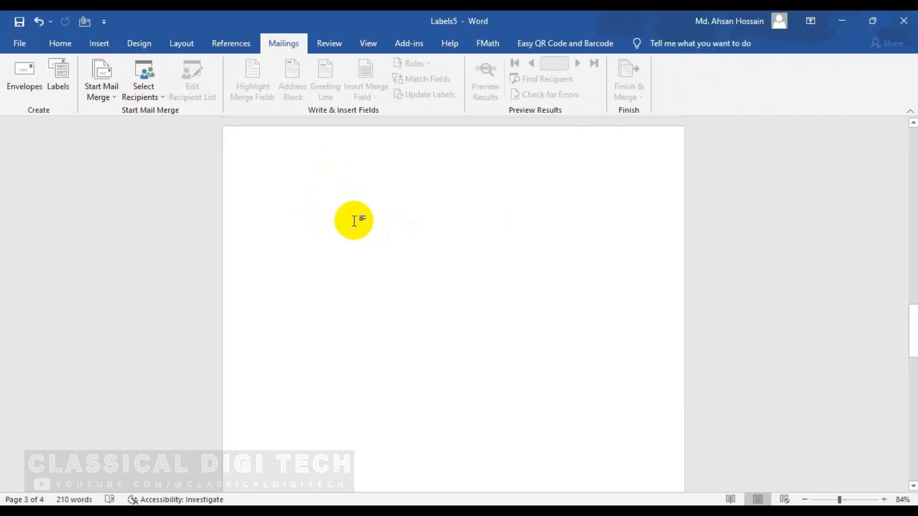
left_click(18, 41)
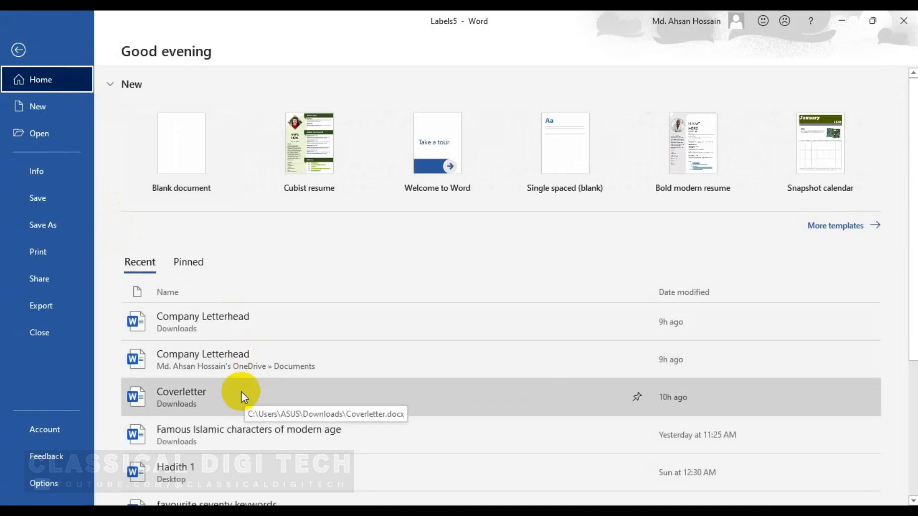
scroll(277, 288, "down", 3)
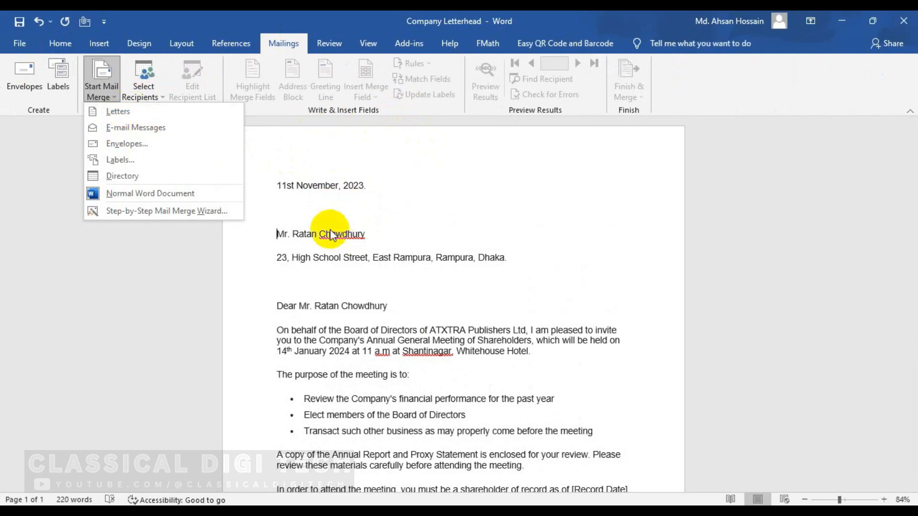
Step: Launch the Step-by-Step Mail Merge Wizard from Start Mail Merge, with Directory as the document type
left_click(181, 176)
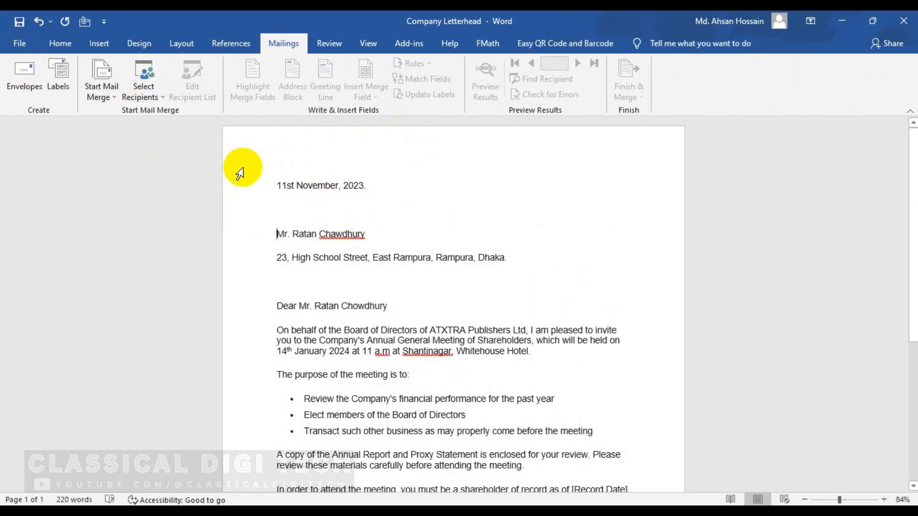
left_click(112, 95)
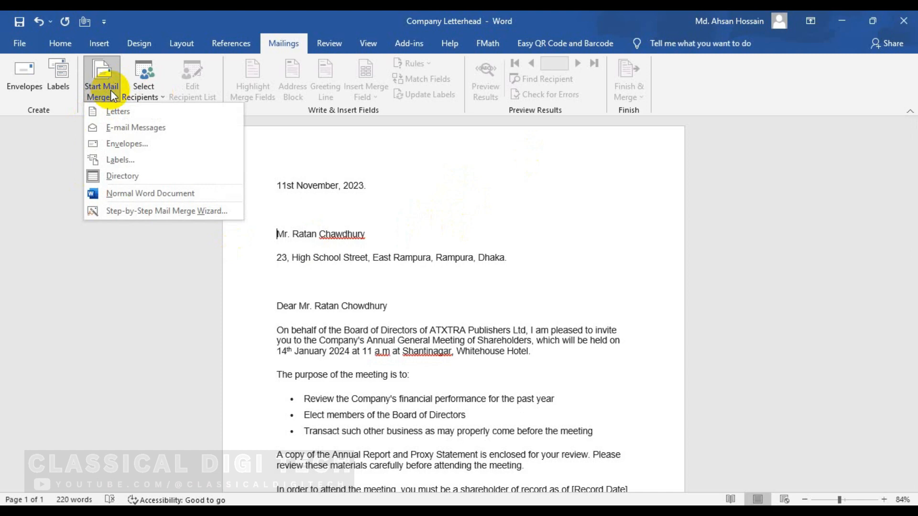
left_click(114, 96)
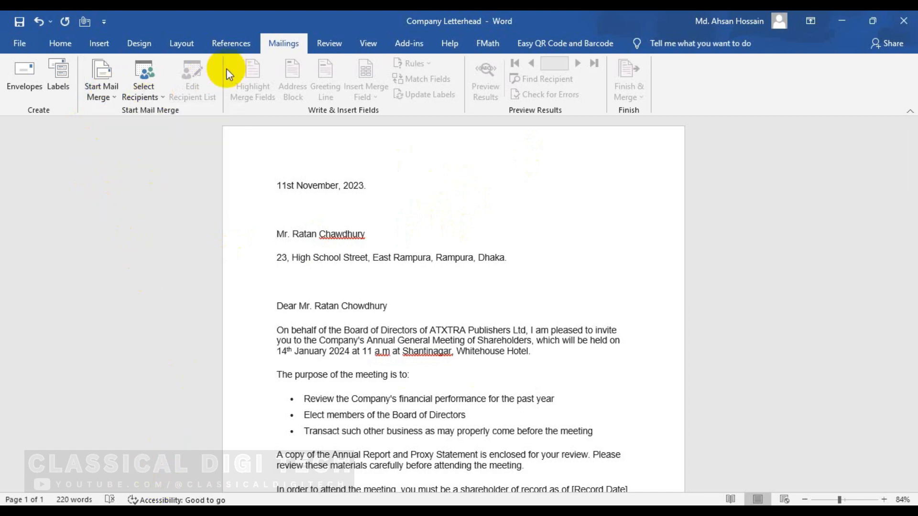
left_click(113, 96)
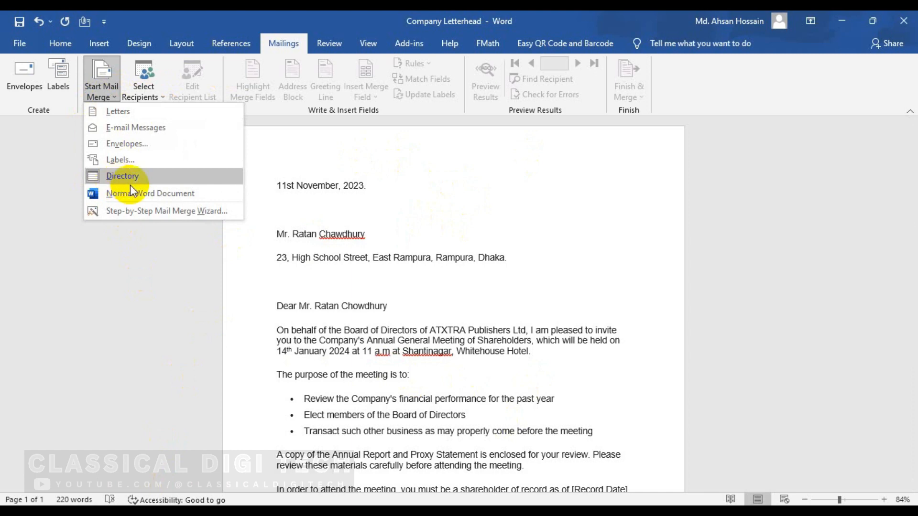
left_click(136, 211)
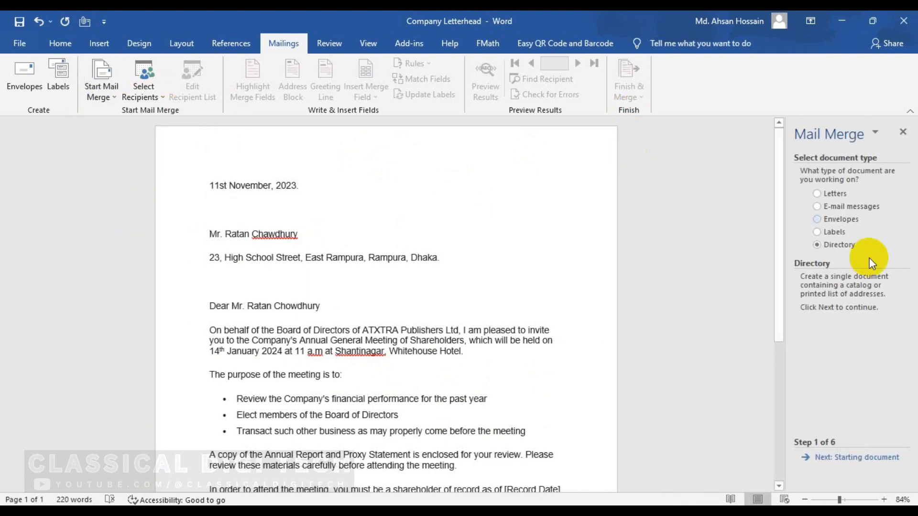
Step: Advance the wizard to Step 3 and start a new recipient list with Type a new list
left_click(842, 466)
left_click(839, 464)
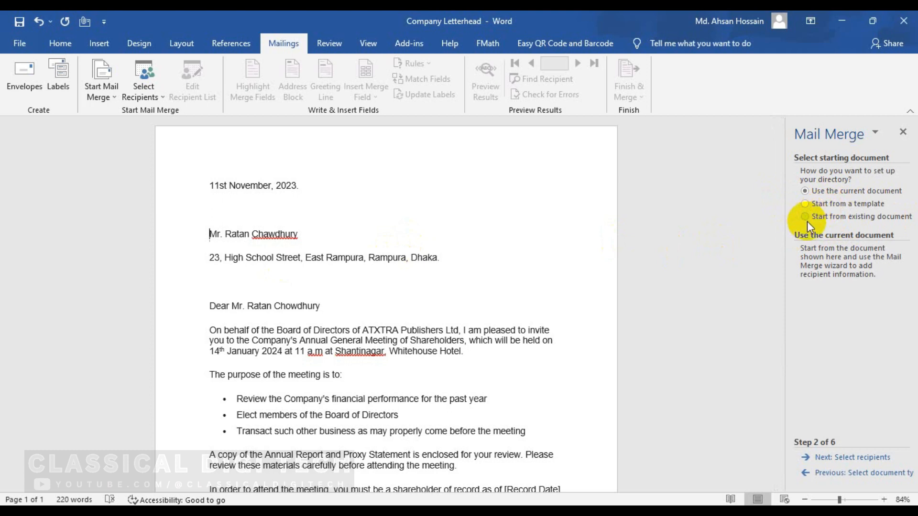
left_click(856, 457)
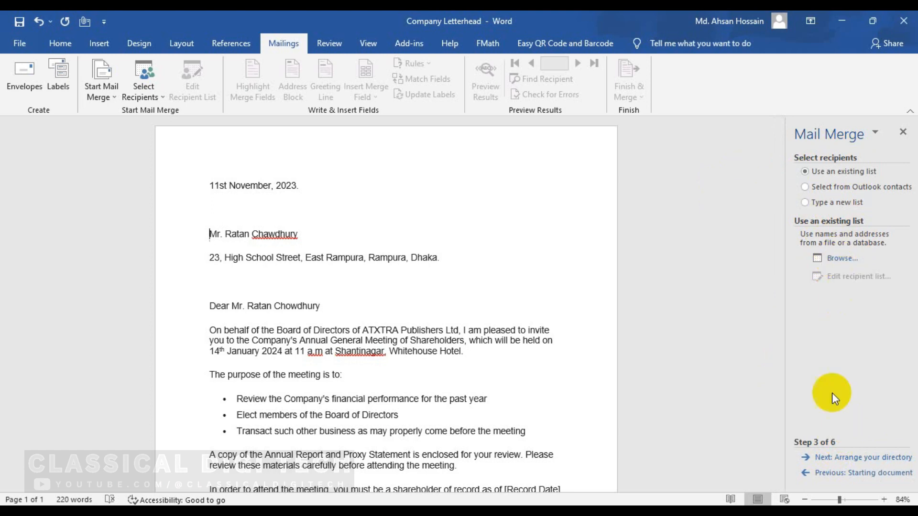
left_click(807, 203)
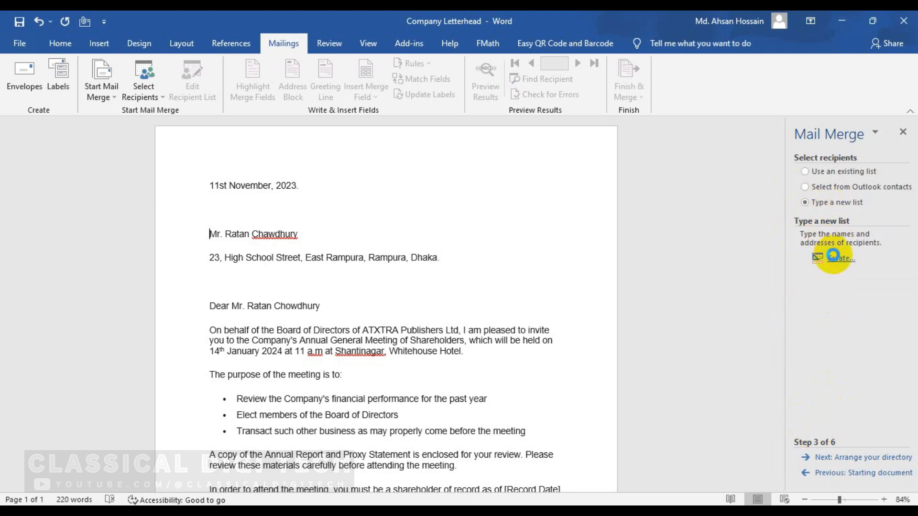
left_click(833, 257)
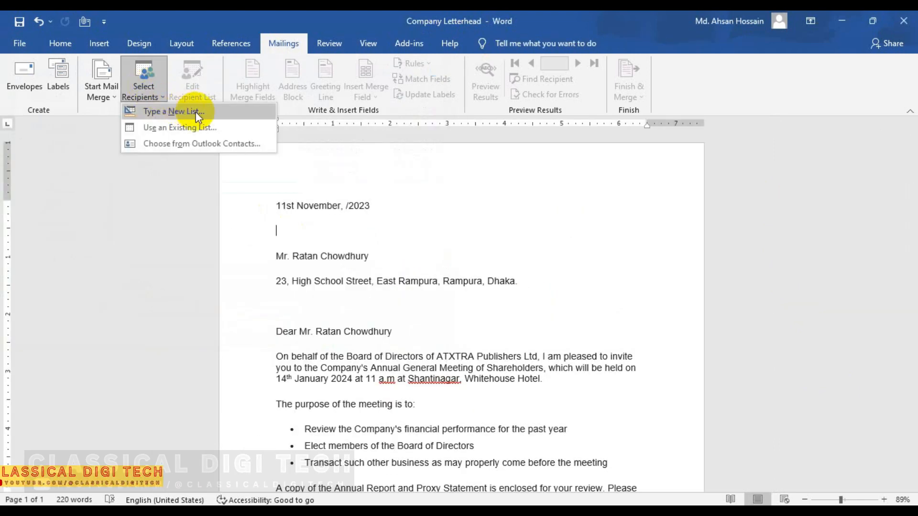
Step: Enter Mr. as the first recipient's Title and bring up Customize Columns for the address fields
left_click(189, 112)
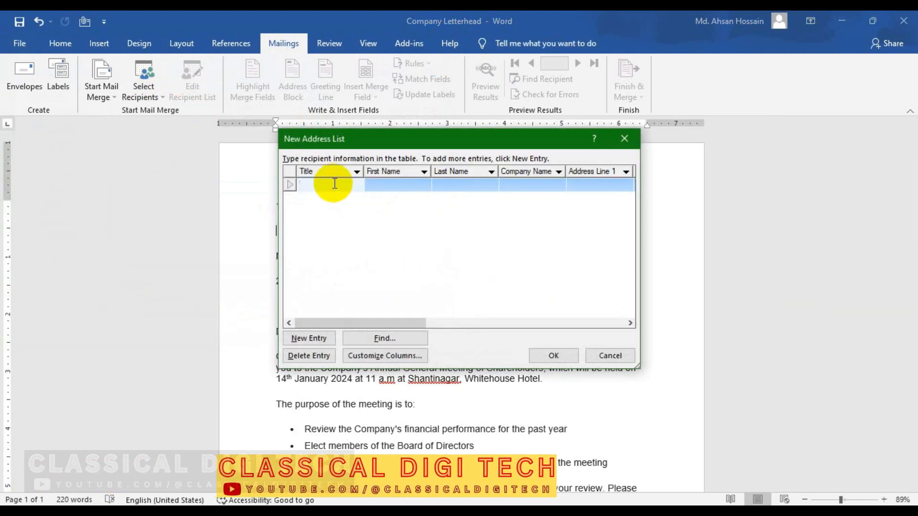
type("Mr.")
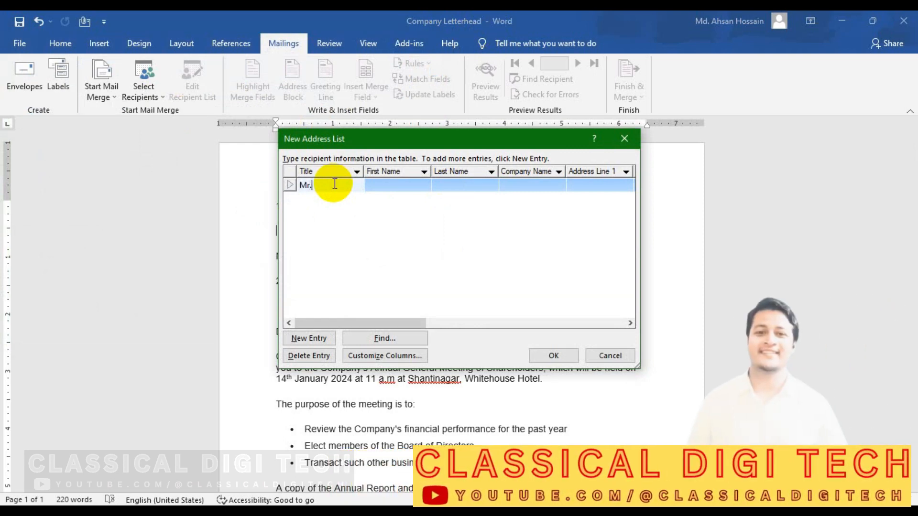
key("Tab")
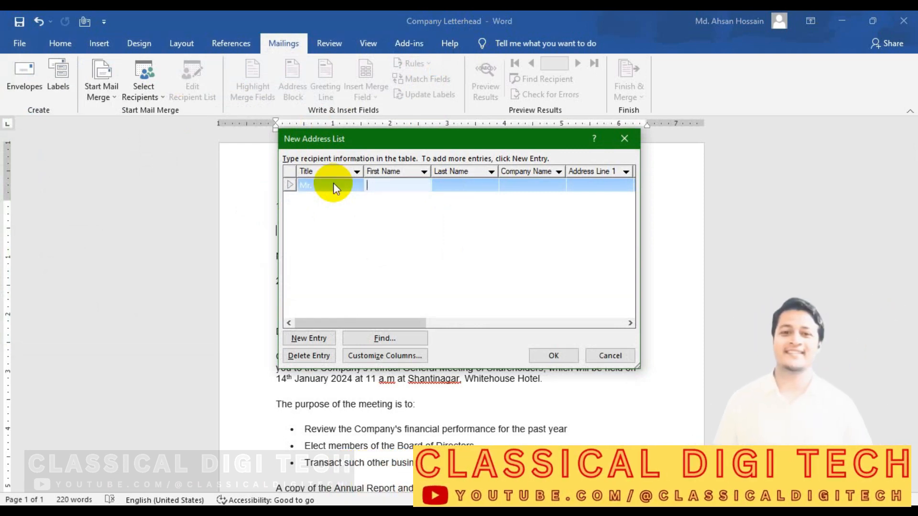
left_click(386, 355)
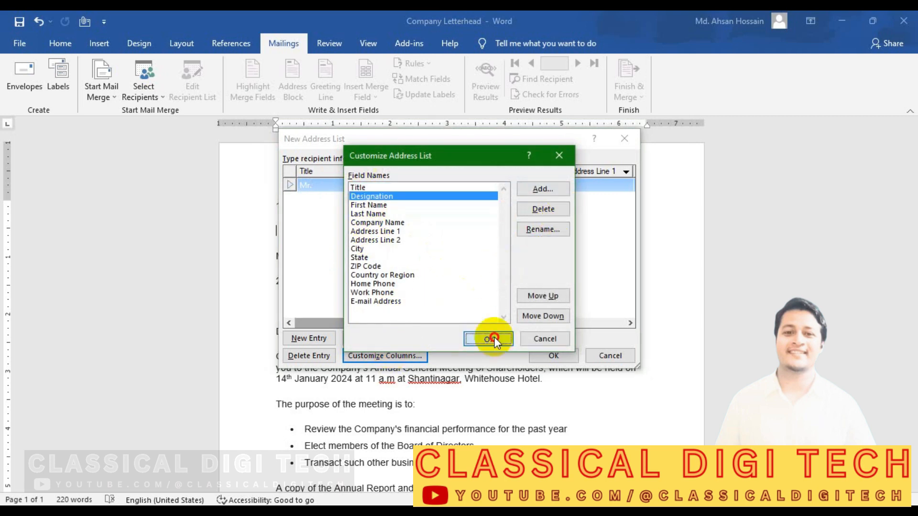
left_click(488, 339)
left_click(397, 186)
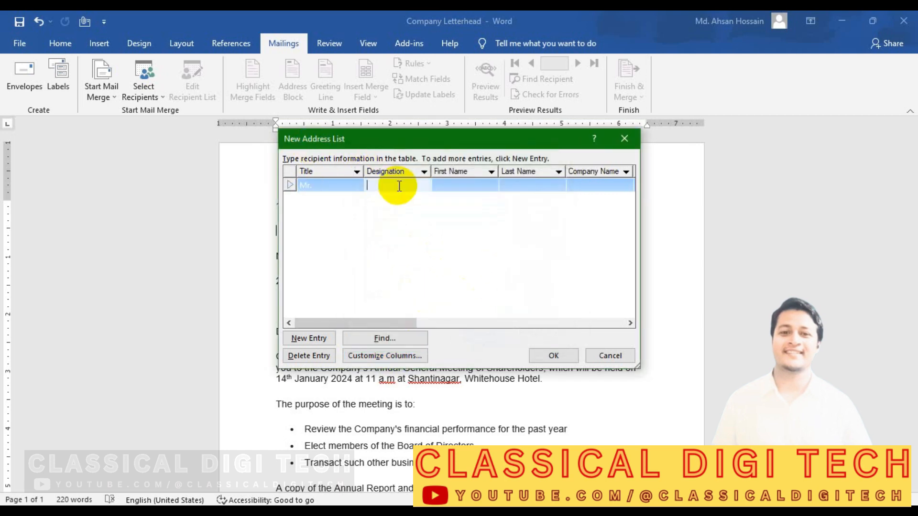
left_click(320, 169)
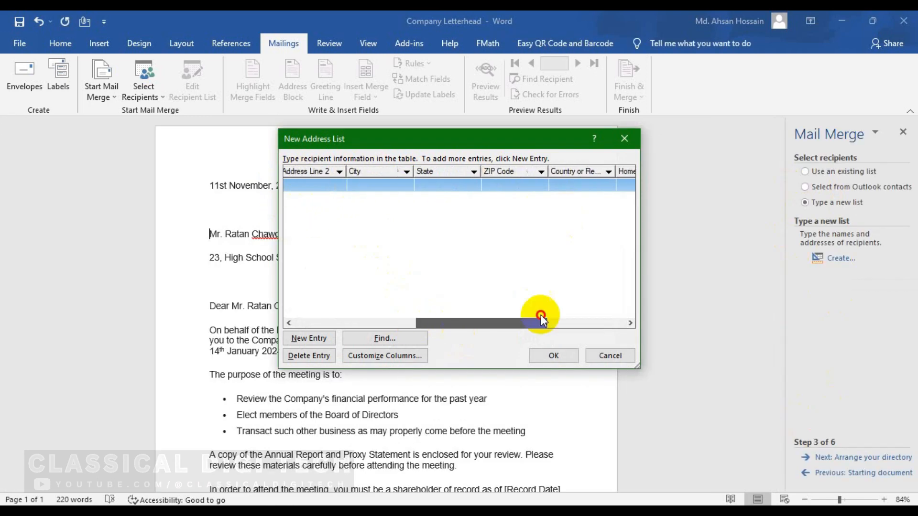
left_click_drag(539, 313, 219, 338)
left_click(395, 356)
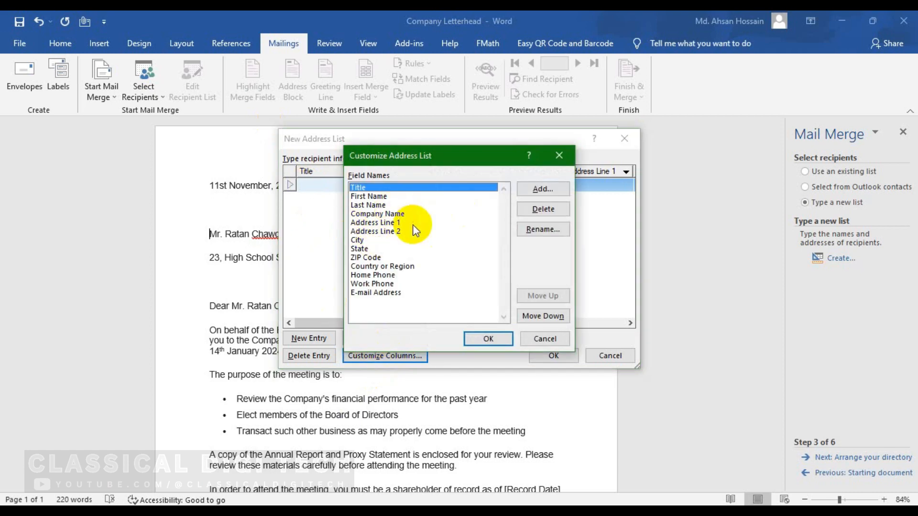
Step: Delete the Address Line 2, State and ZIP Code fields from the address list
left_click(386, 223)
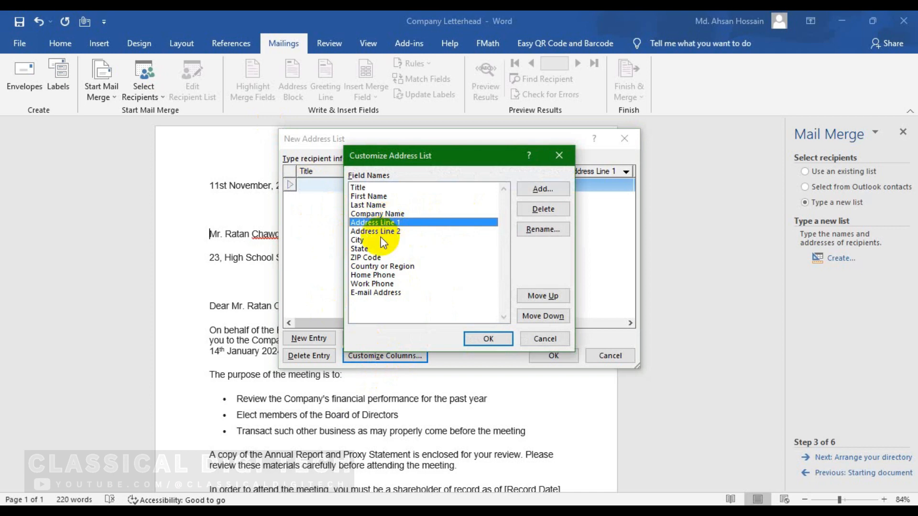
left_click(380, 232)
left_click(547, 209)
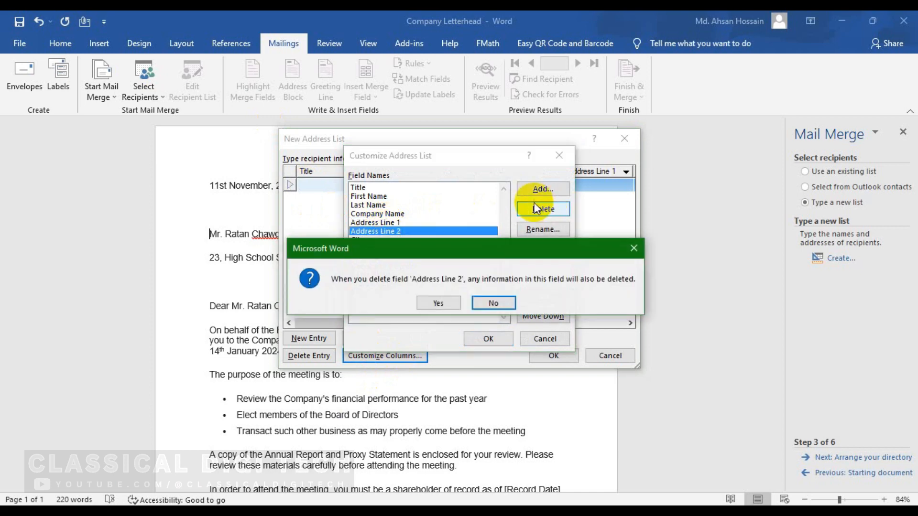
left_click(439, 302)
left_click(370, 241)
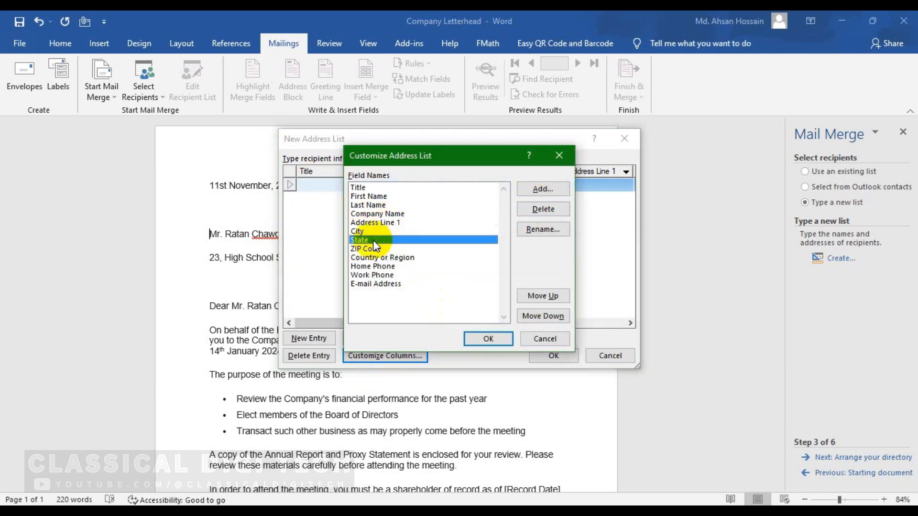
left_click(543, 210)
left_click(433, 300)
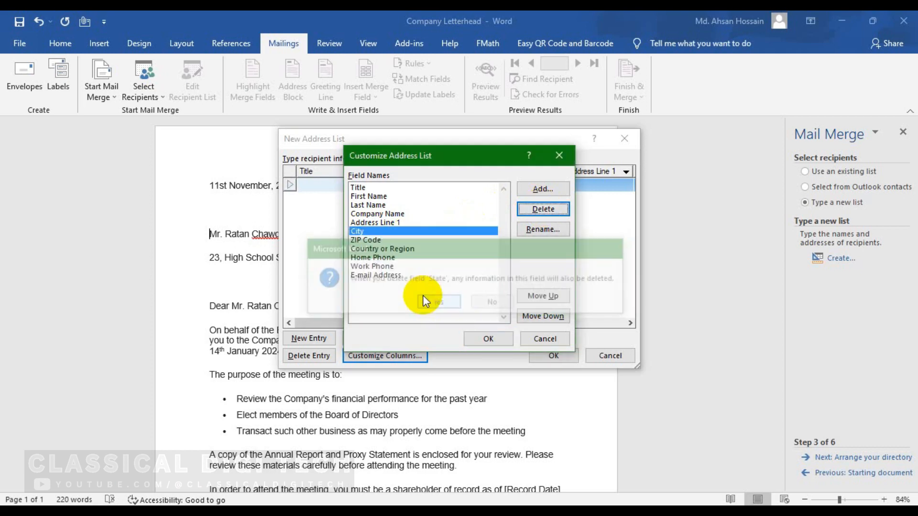
left_click(380, 242)
left_click(542, 209)
left_click(442, 302)
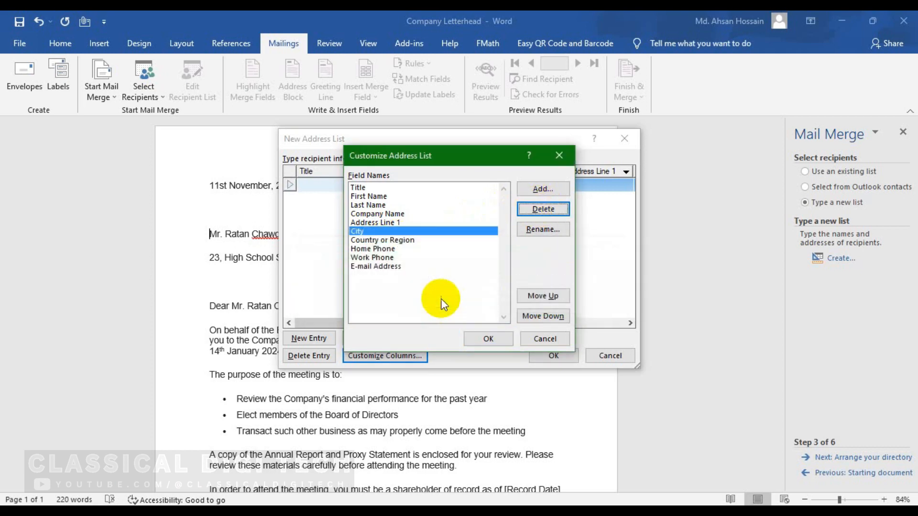
Step: Delete the Home Phone and Work Phone fields
left_click(390, 241)
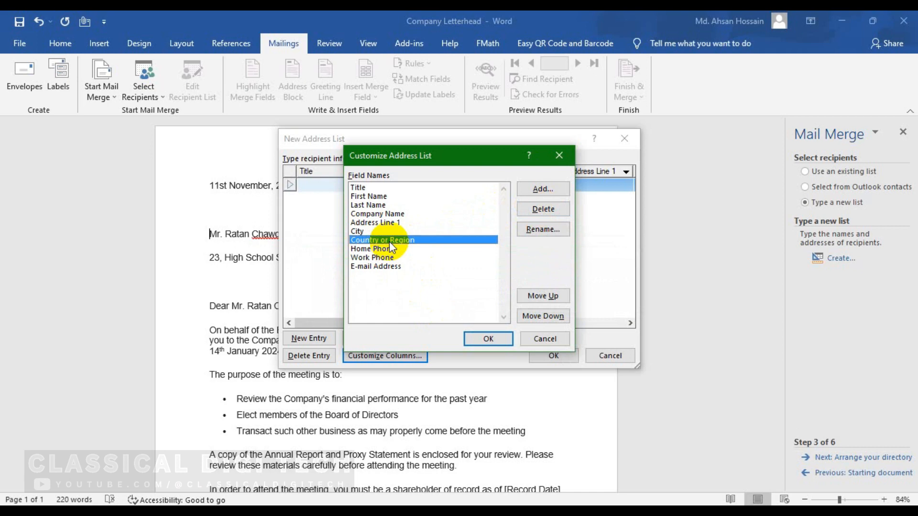
left_click(384, 249)
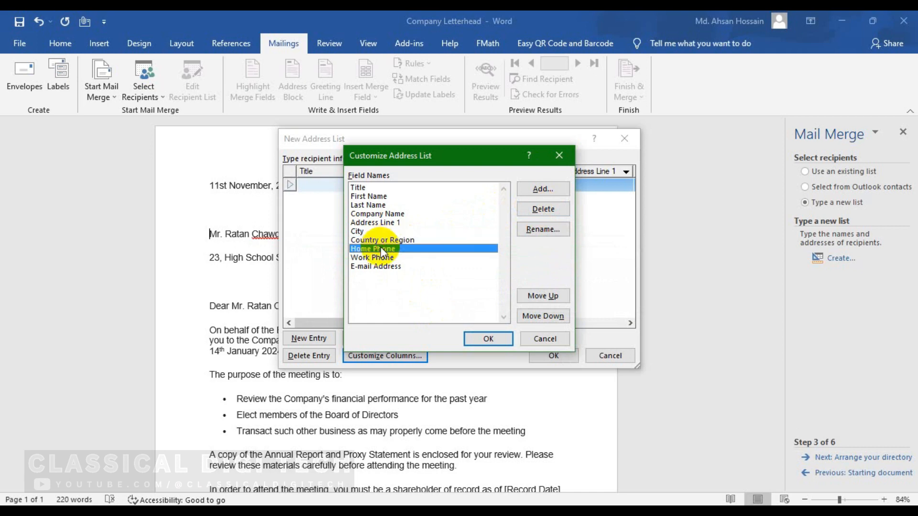
left_click(543, 209)
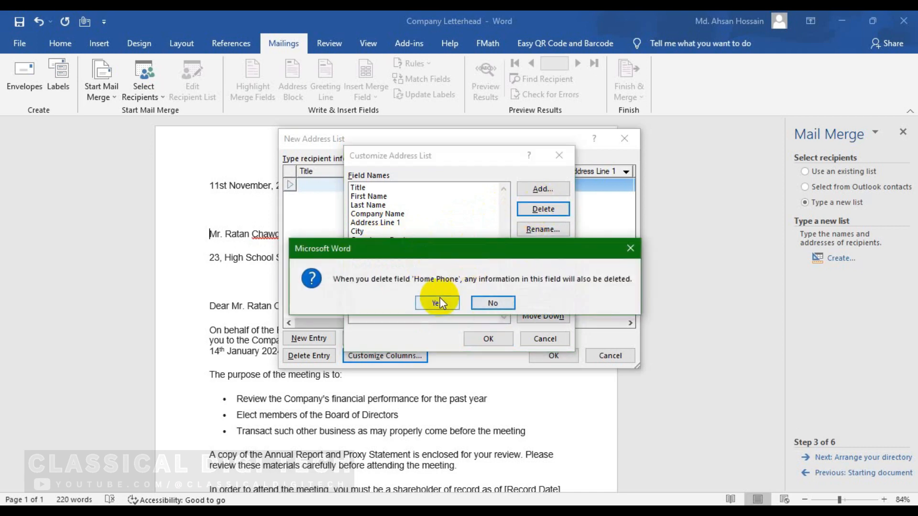
left_click(437, 302)
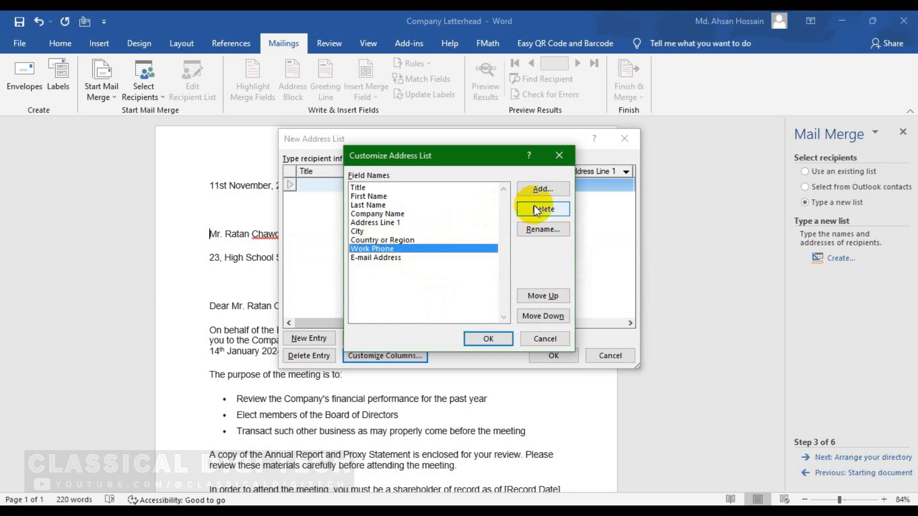
left_click(536, 211)
left_click(432, 302)
left_click(395, 247)
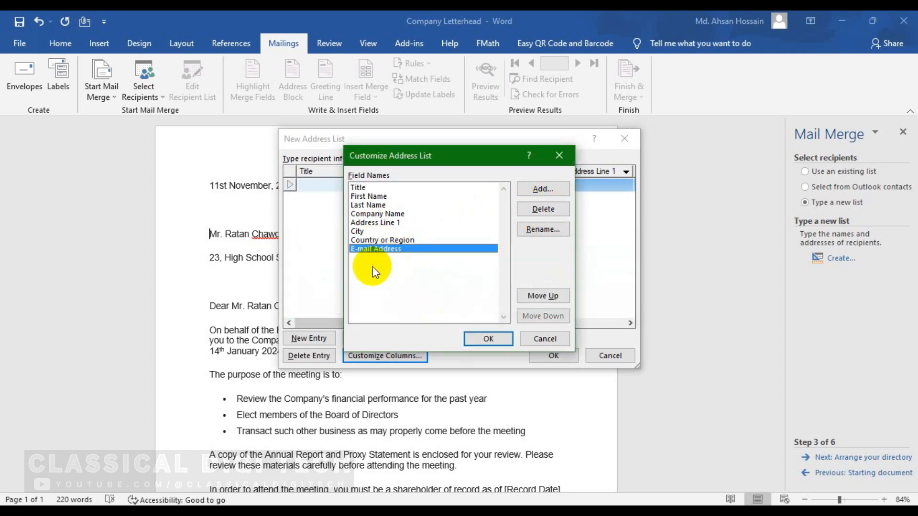
Step: Add a new Designation field after Title
left_click(388, 187)
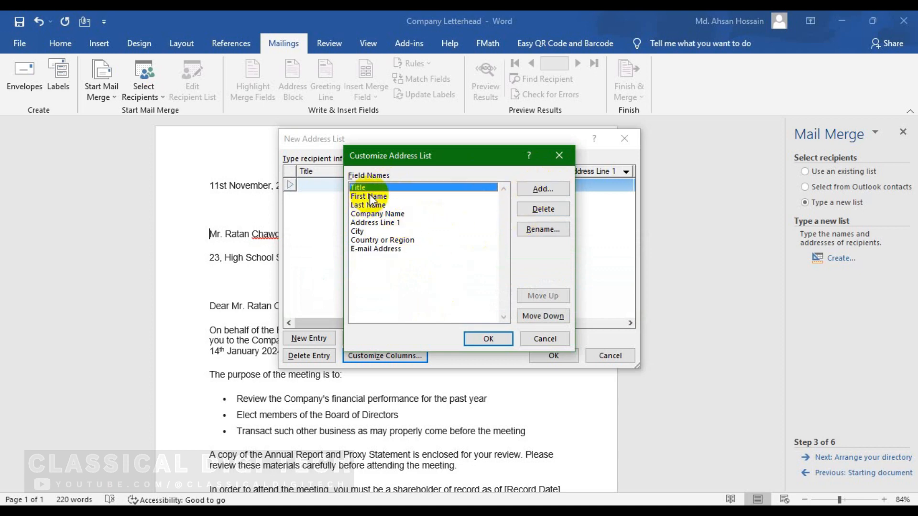
left_click(547, 189)
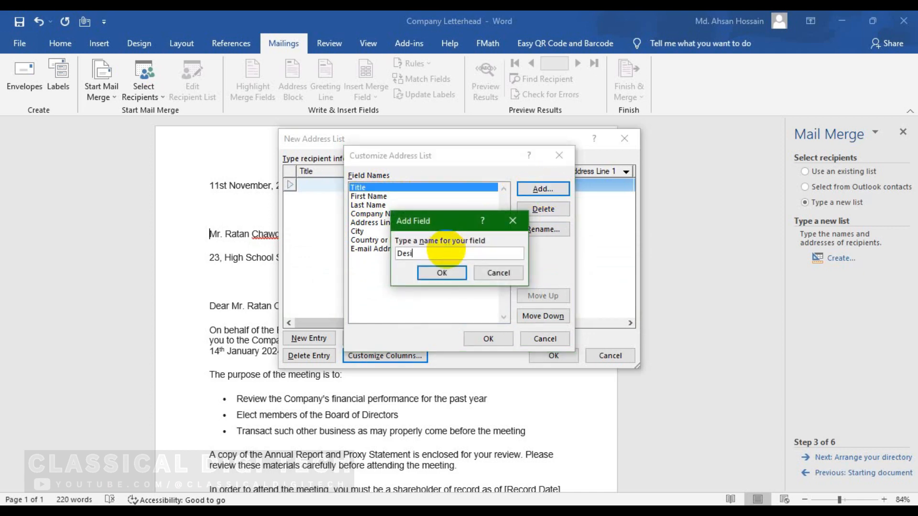
type("Designation")
left_click(439, 272)
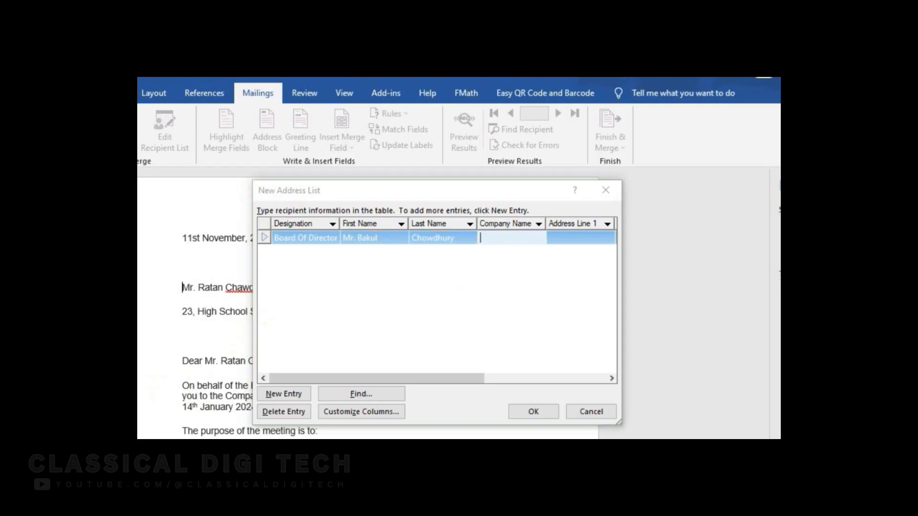
Step: Enter company Atxtra ltd, address Shantinagar, city Dhaka, country Bangladesh and the recipient's e-mail address
type("Atxtra ltd")
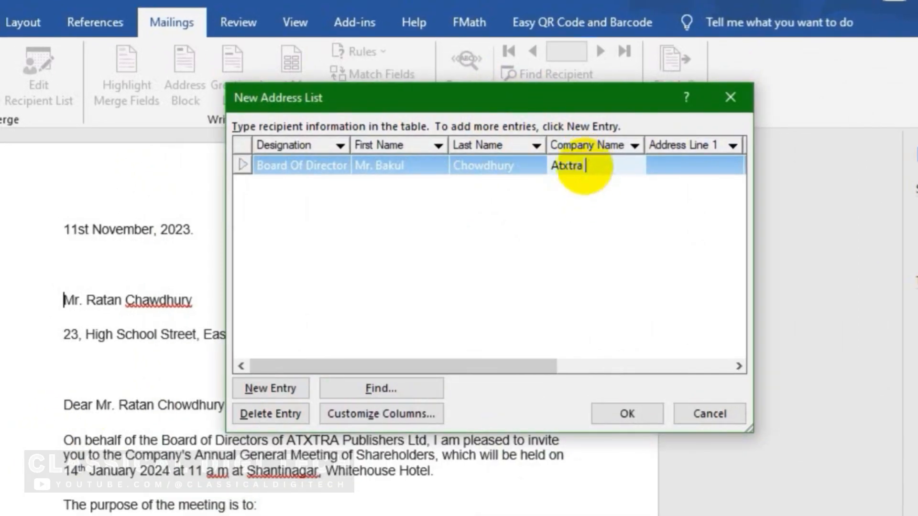
key("Tab")
type("Shantinagar")
key("Tab")
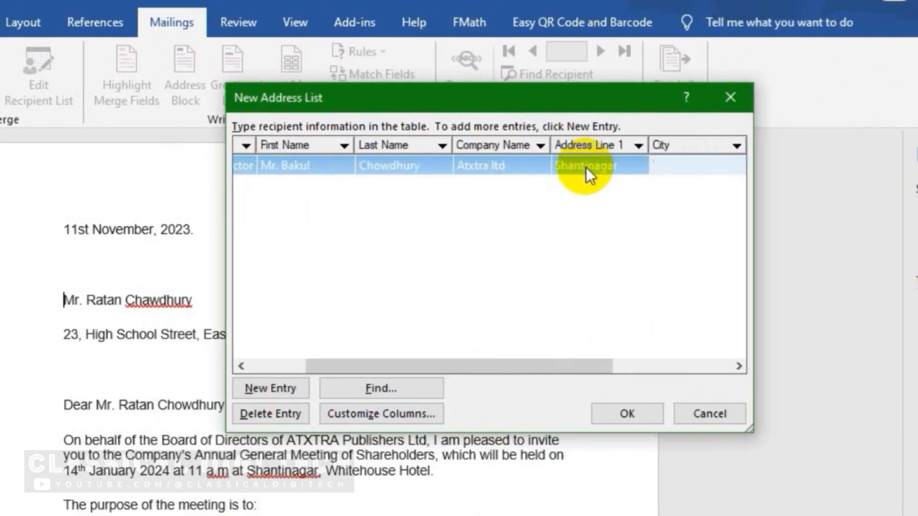
type("Dhaka")
key("Tab")
type("Bangladesh")
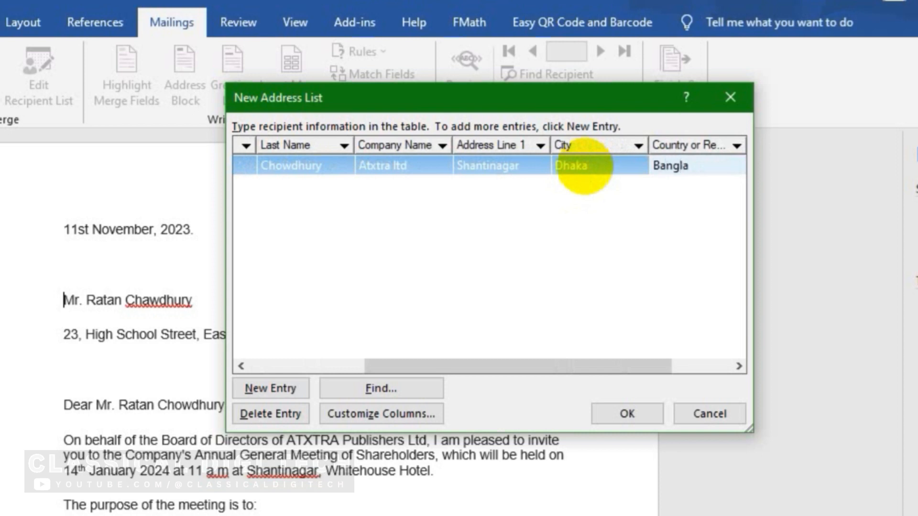
key("Tab")
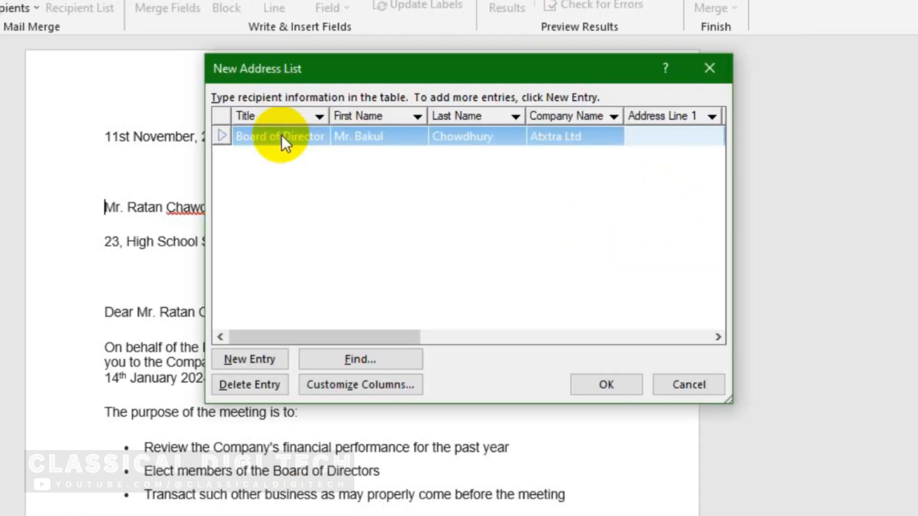
Step: Enter Shantinagar in the next cell and delete the Home Phone and Work Phone columns
type("Shantinagar")
key("Tab")
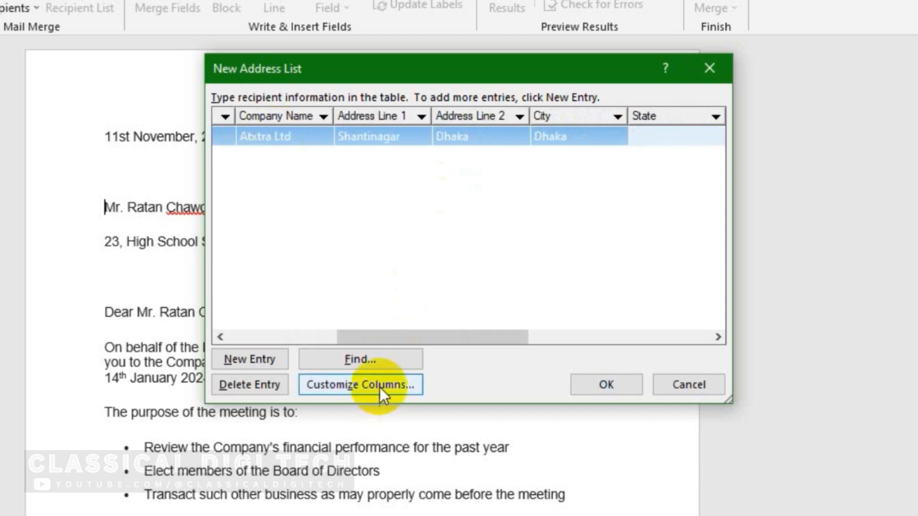
left_click(380, 387)
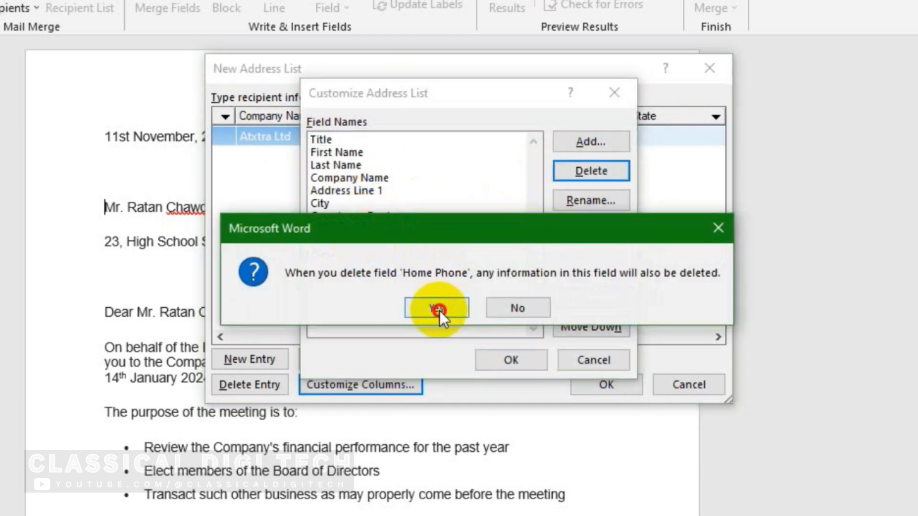
left_click(440, 307)
left_click(416, 229)
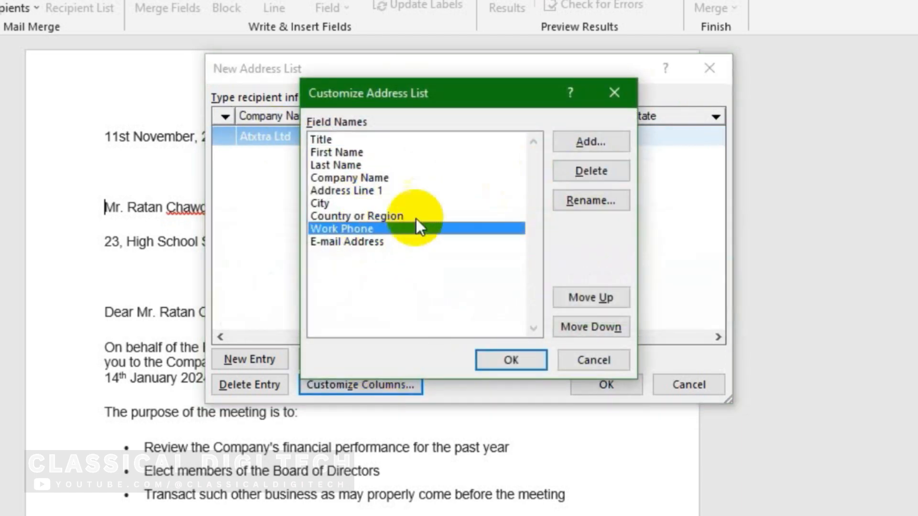
left_click(592, 174)
left_click(449, 307)
Step: Delete the E-mail Address column, apply the column changes and start a new recipient entry
left_click(372, 382)
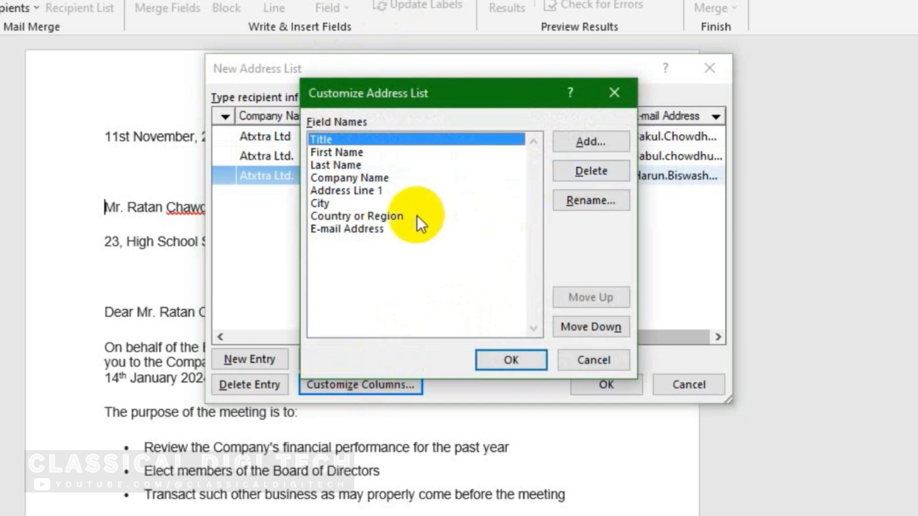
left_click(390, 229)
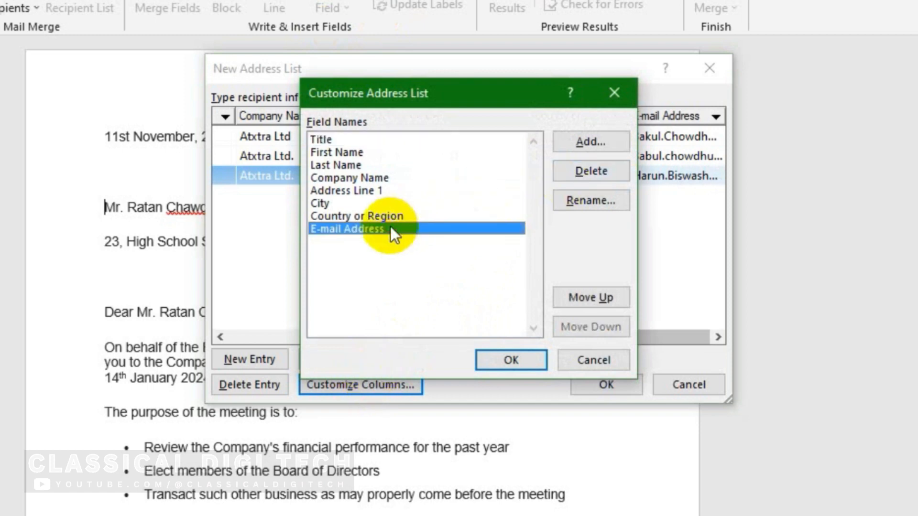
left_click(586, 171)
left_click(432, 307)
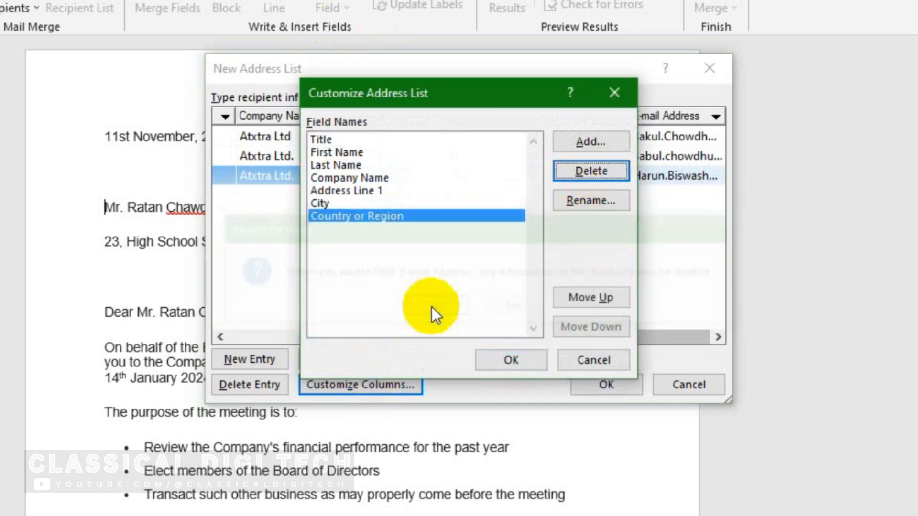
left_click(511, 360)
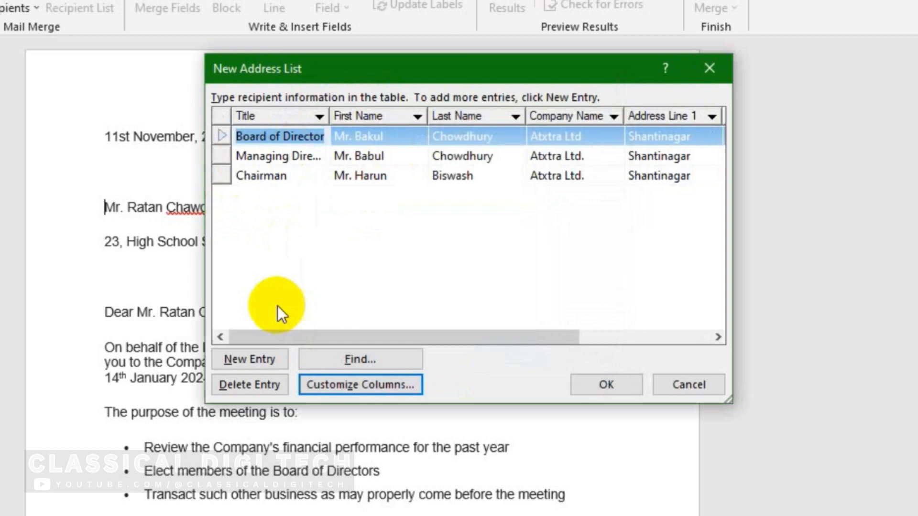
left_click(241, 356)
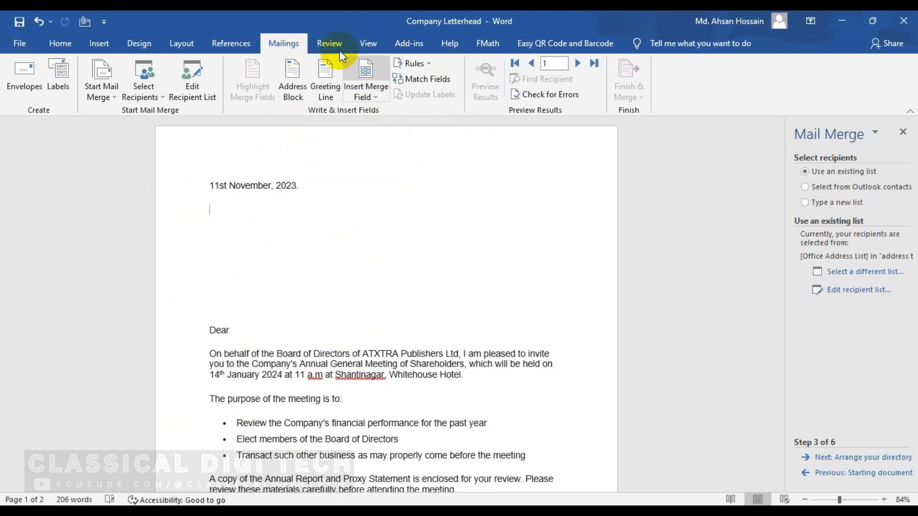
Step: Insert the Title, First_Name and Last_Name merge fields below the date
left_click(373, 97)
left_click(375, 113)
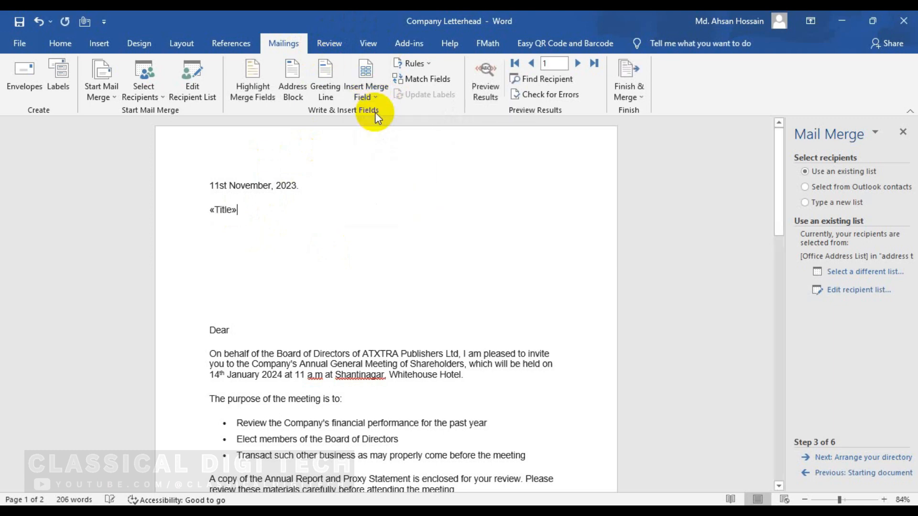
left_click(371, 94)
left_click(385, 127)
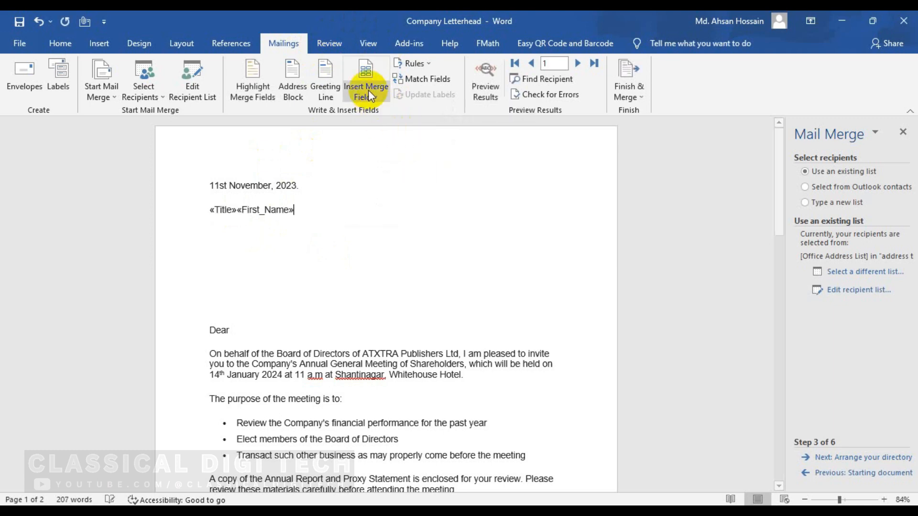
left_click(368, 91)
left_click(385, 143)
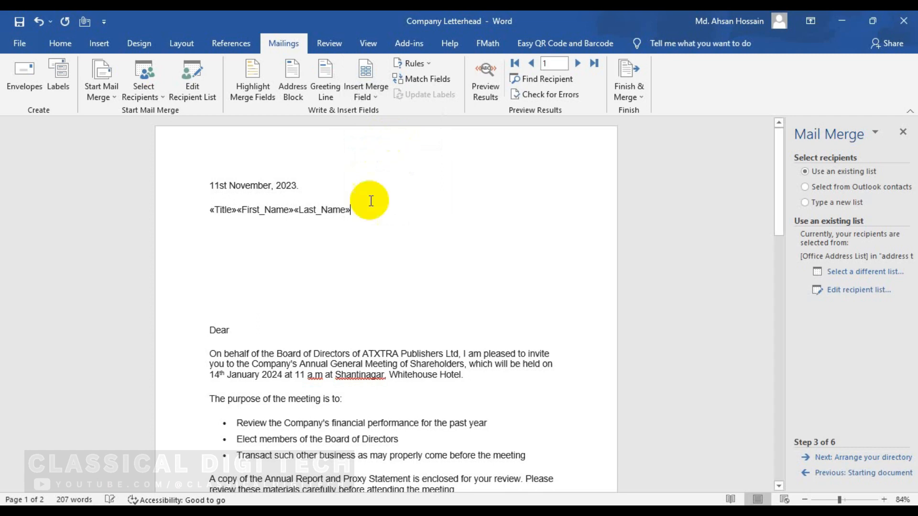
Step: Add Company_Name on its own line, then Address_Line_1, City and Country_or_Region on the next
key("Return")
left_click(372, 98)
left_click(386, 159)
left_click(363, 95)
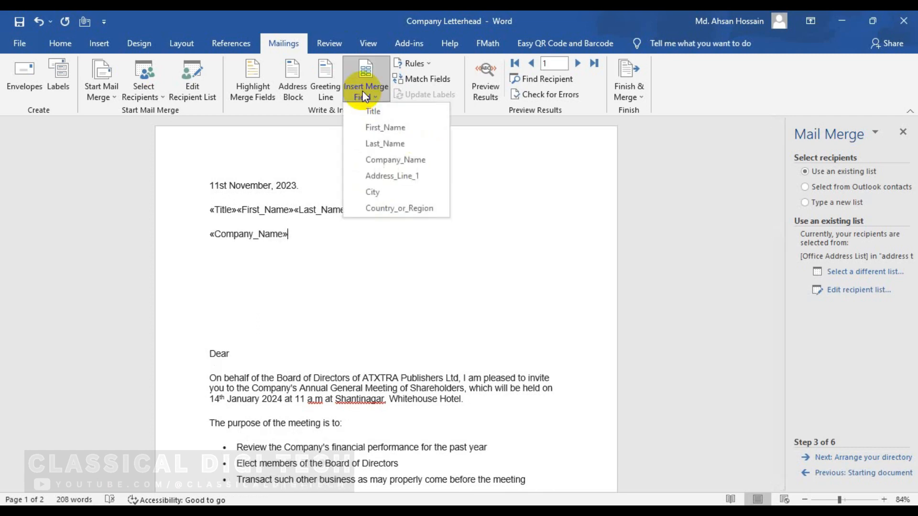
left_click(365, 96)
key("Return")
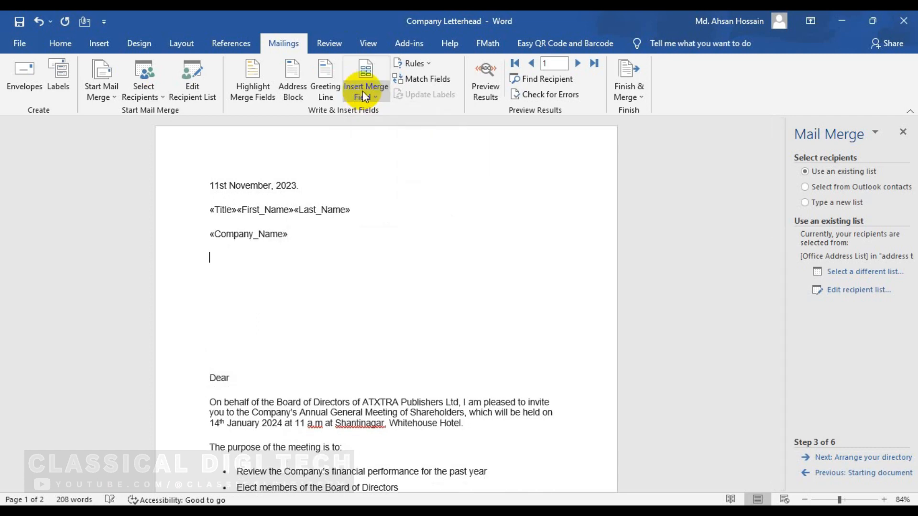
left_click(365, 96)
left_click(388, 176)
left_click(382, 89)
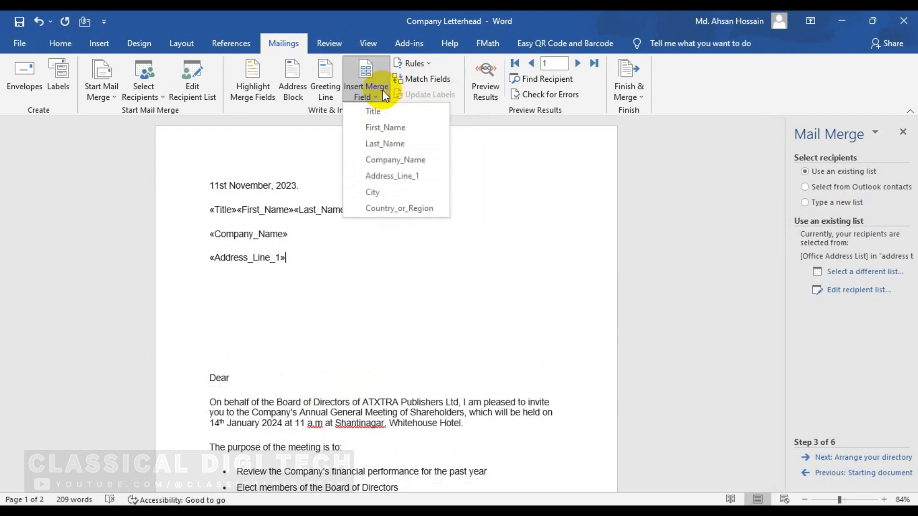
left_click(385, 191)
left_click(372, 93)
left_click(387, 207)
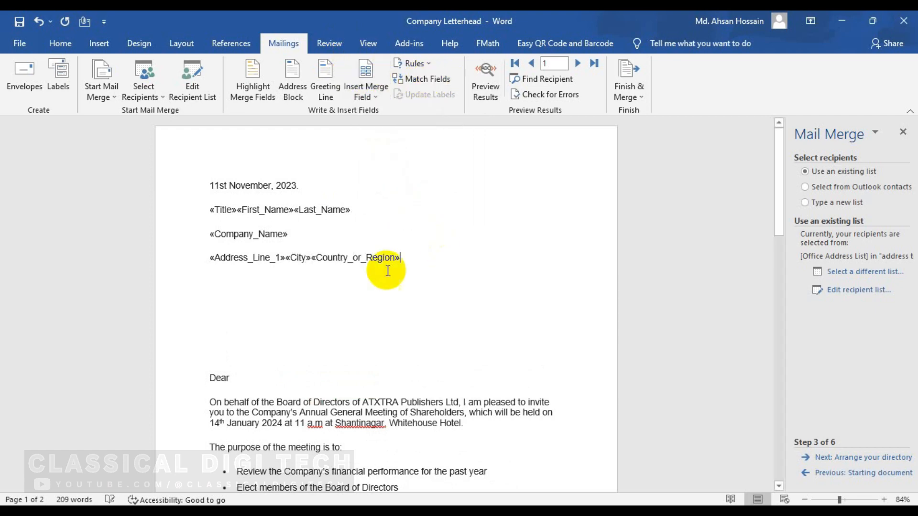
Step: Insert the First_Name and Last_Name merge fields after Dear
left_click(260, 383)
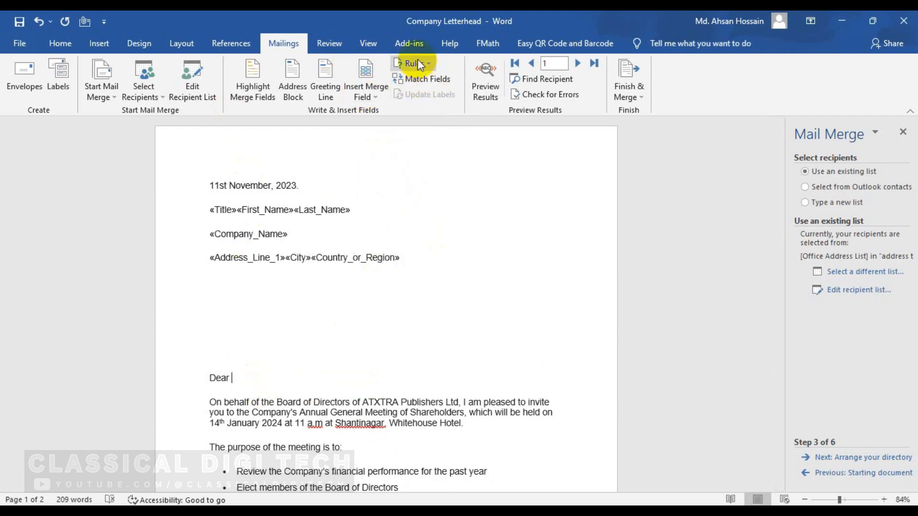
left_click(374, 96)
left_click(385, 126)
left_click(369, 92)
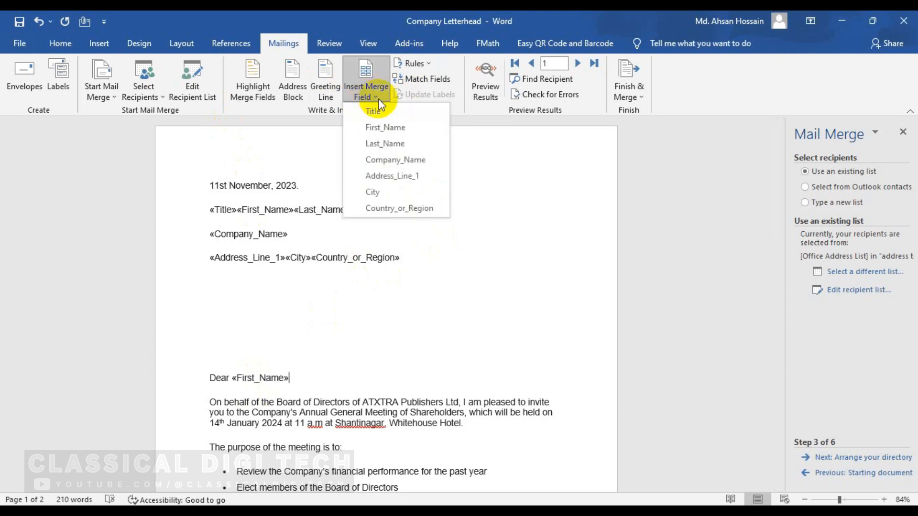
left_click(385, 143)
scroll(306, 208, "down", 8)
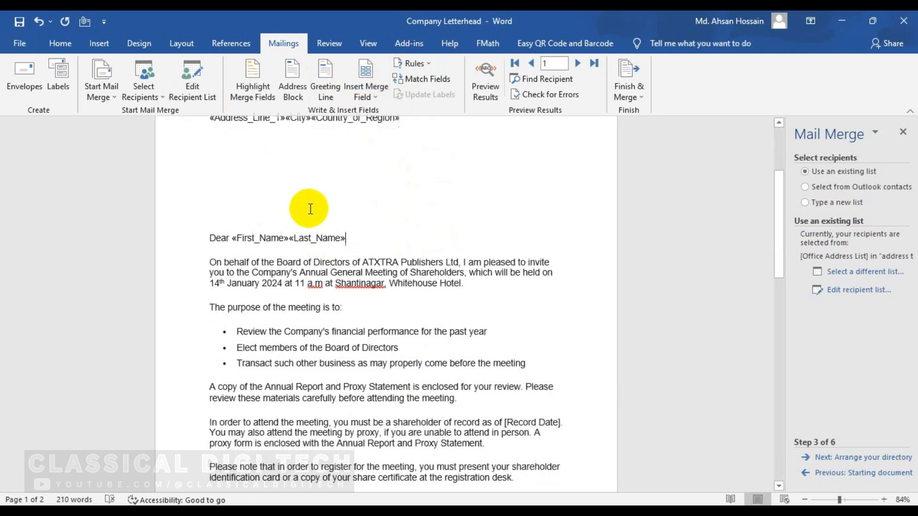
Step: Replace the [Record Date] placeholder with 11st Nov 2023
scroll(343, 271, "up", 4)
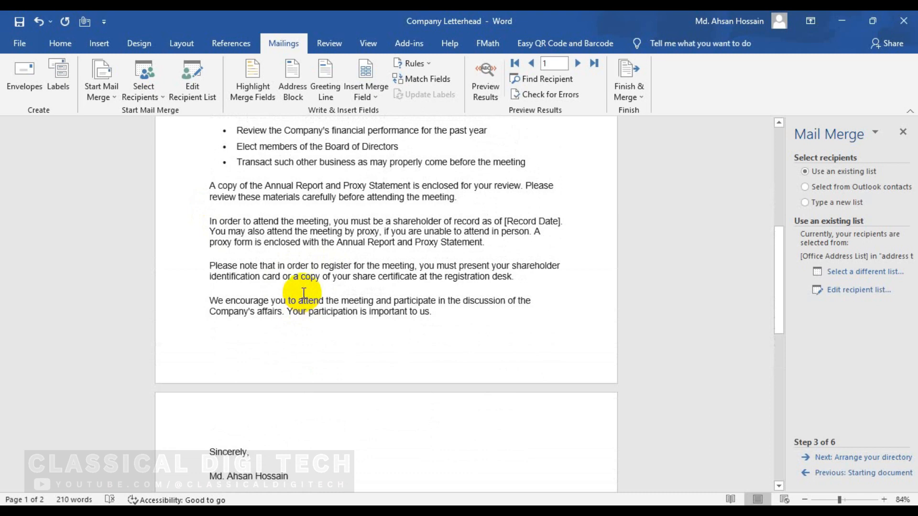
left_click(499, 249)
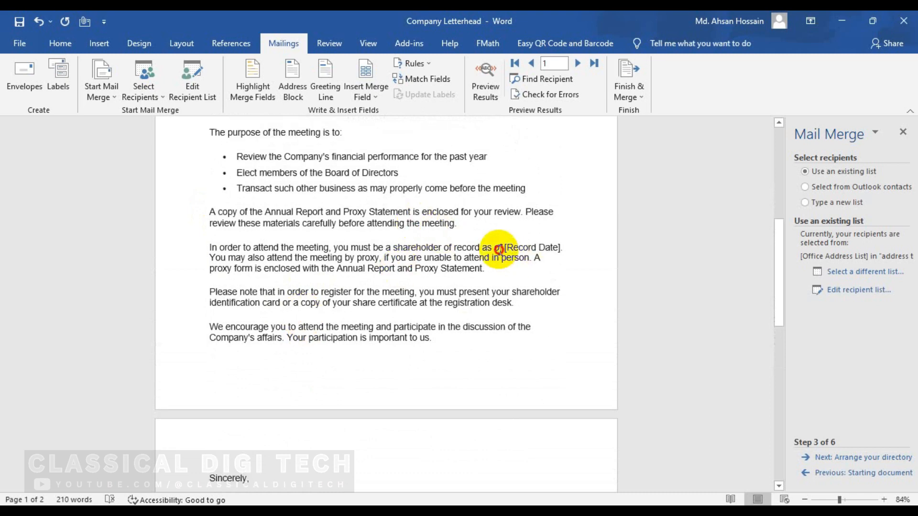
left_click_drag(505, 249, 606, 240)
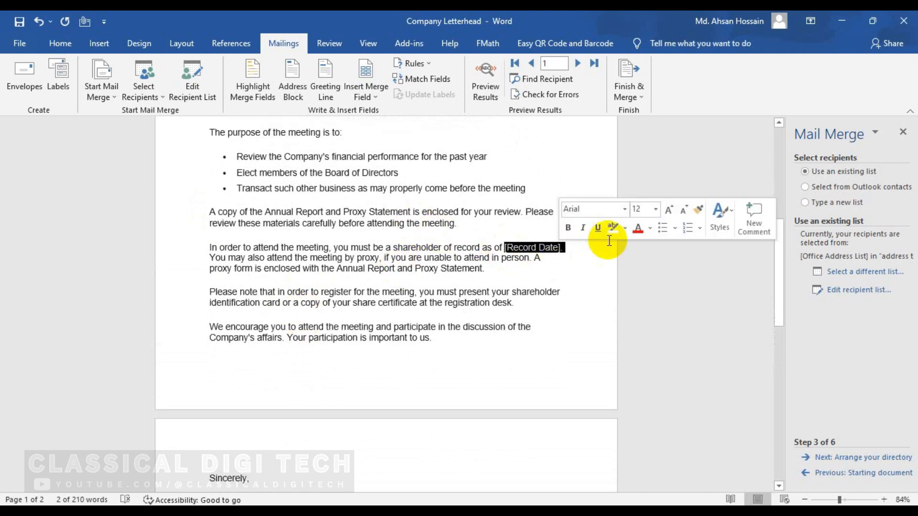
type("11st Nov 2023")
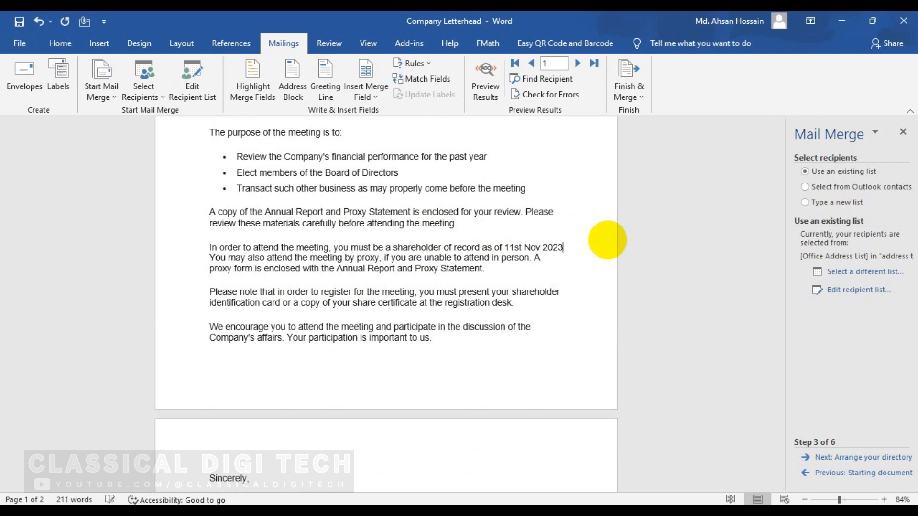
Step: From the address block, go to Finish & Merge > Edit Individual Documents on the Mailings ribbon
scroll(252, 334, "up", 8)
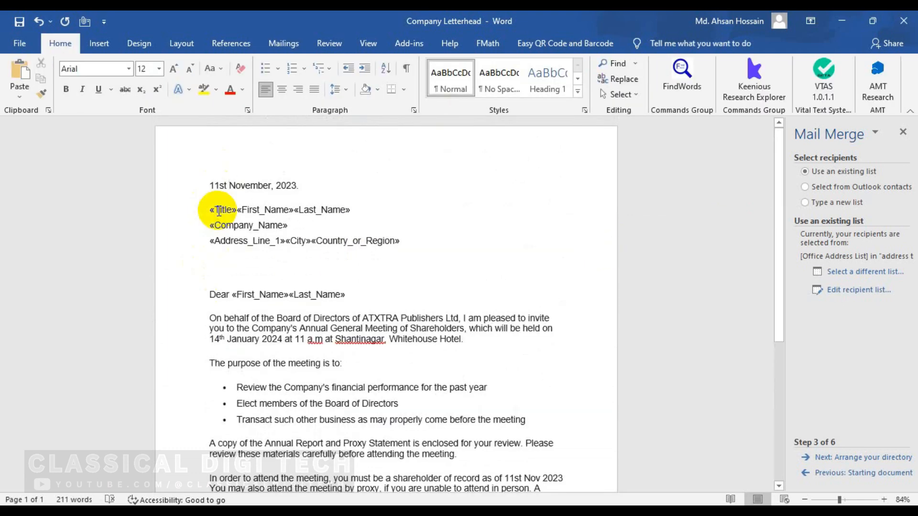
left_click(218, 210)
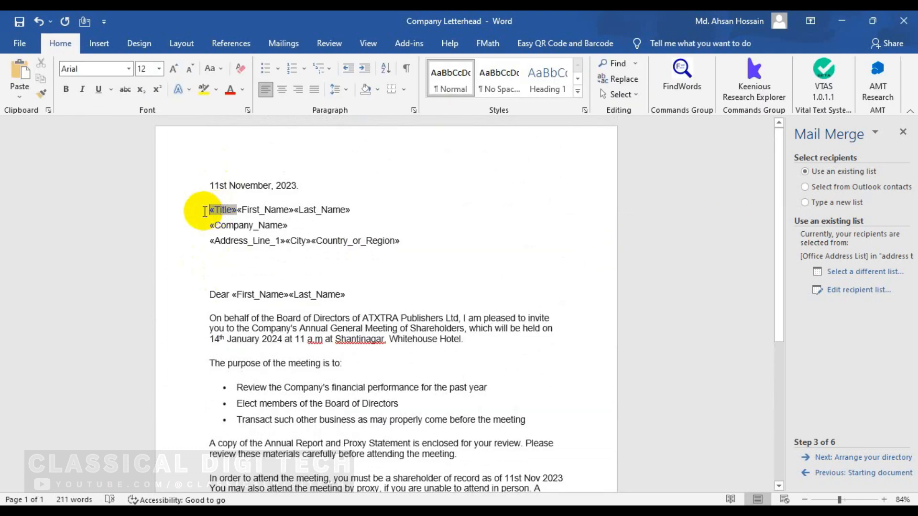
left_click(404, 209)
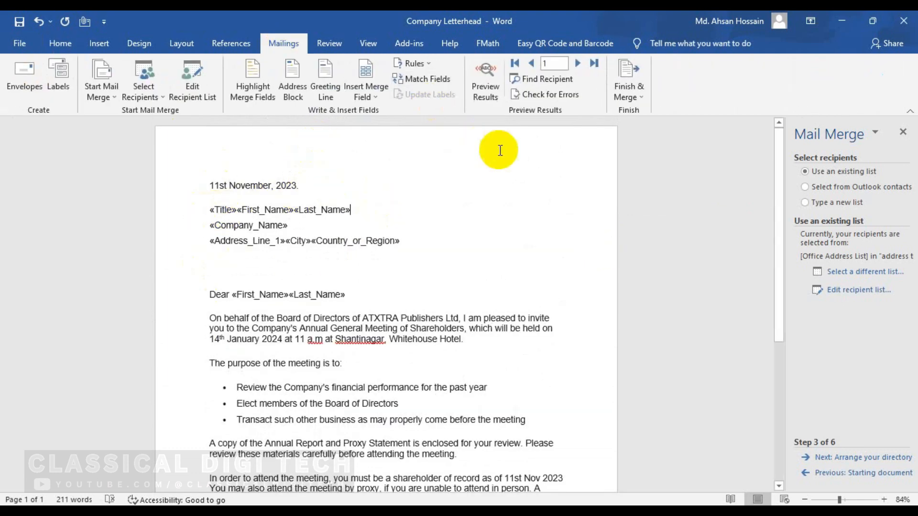
left_click(636, 96)
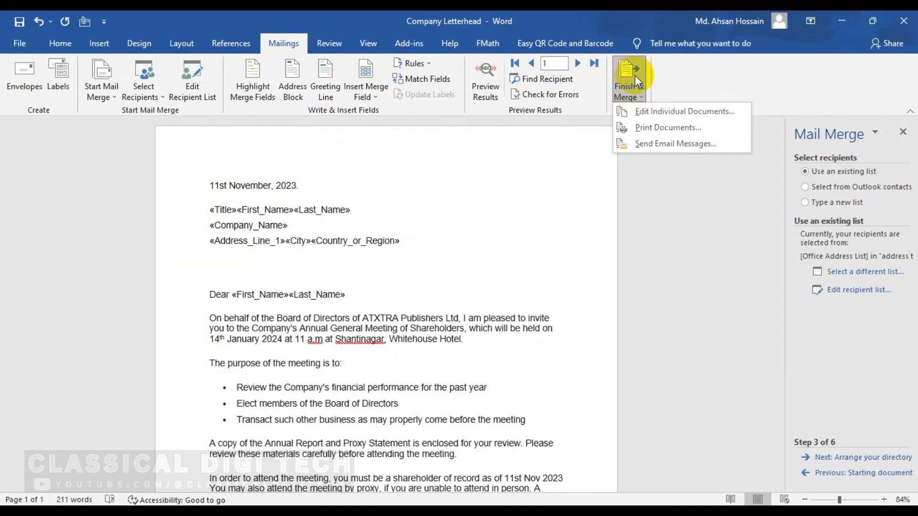
left_click(678, 112)
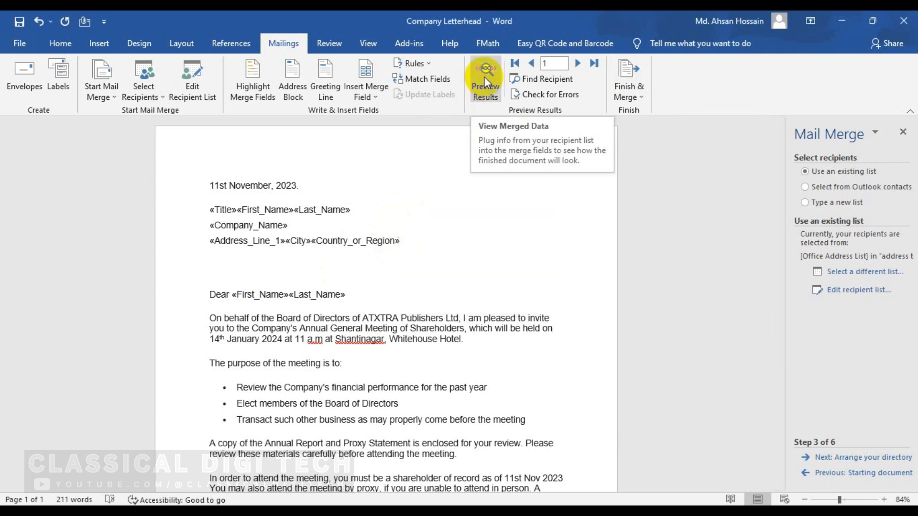
Step: Preview the letter with recipient data, stepping through records one to five
left_click(484, 77)
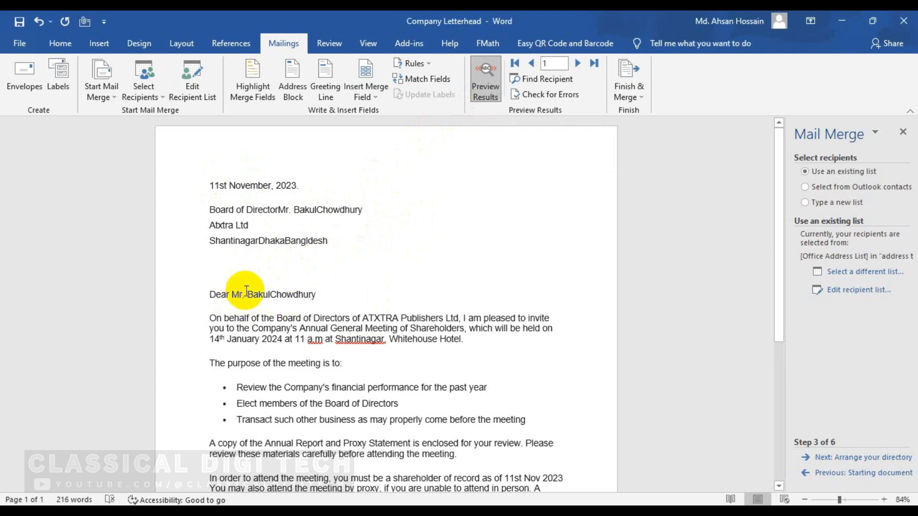
left_click(578, 63)
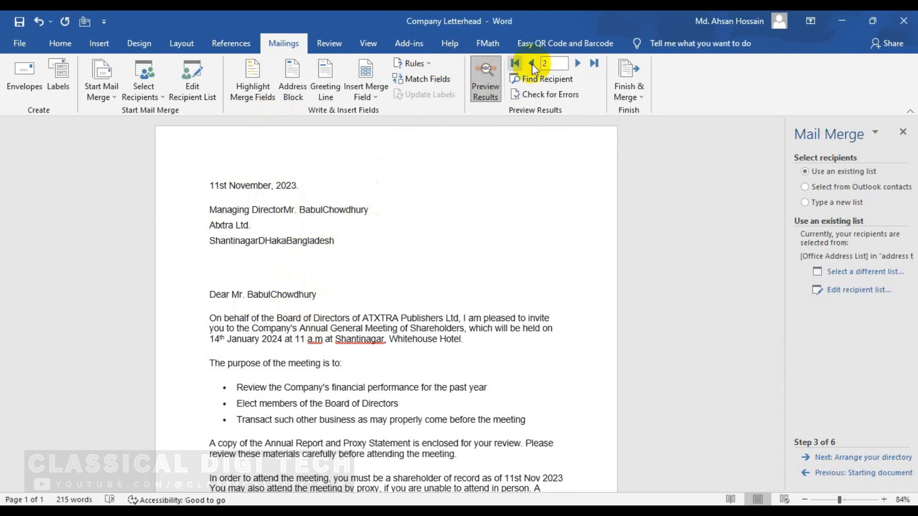
left_click(578, 63)
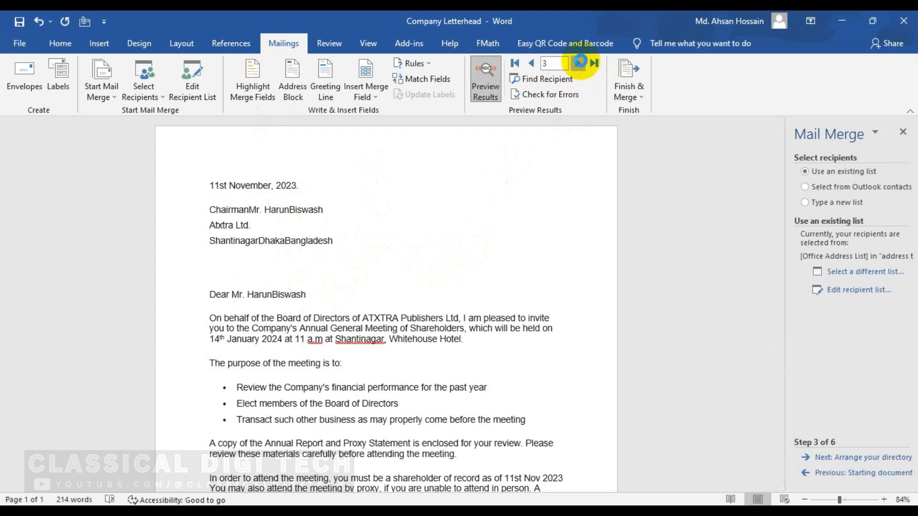
left_click(579, 62)
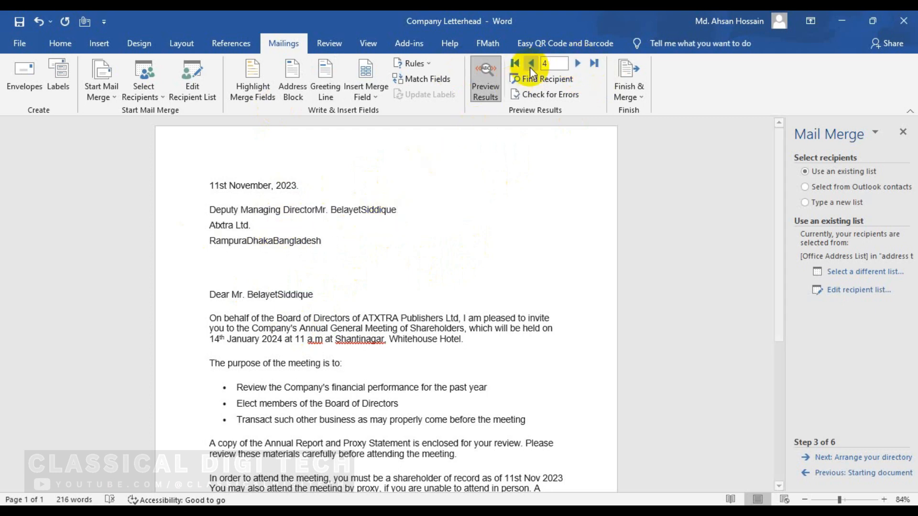
left_click(578, 63)
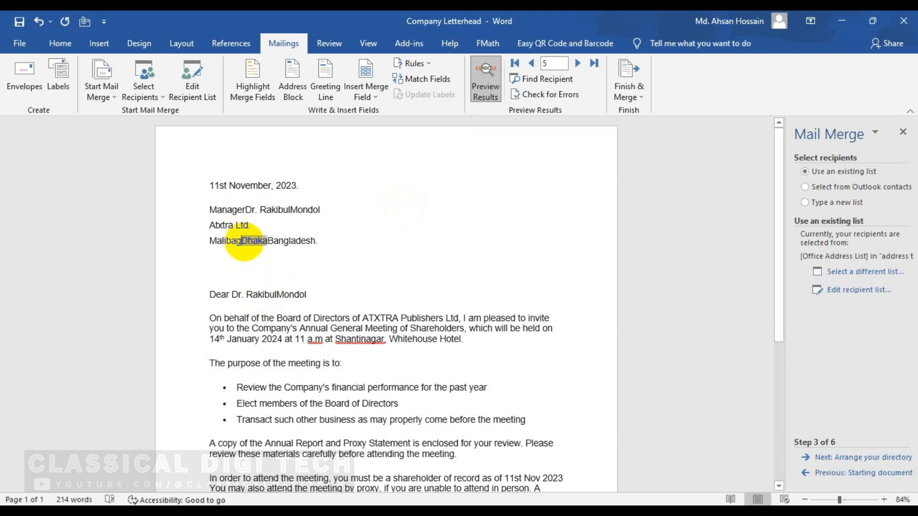
Step: Add commas between address, city and country and spaces between first and last names
type(",")
left_click(273, 240)
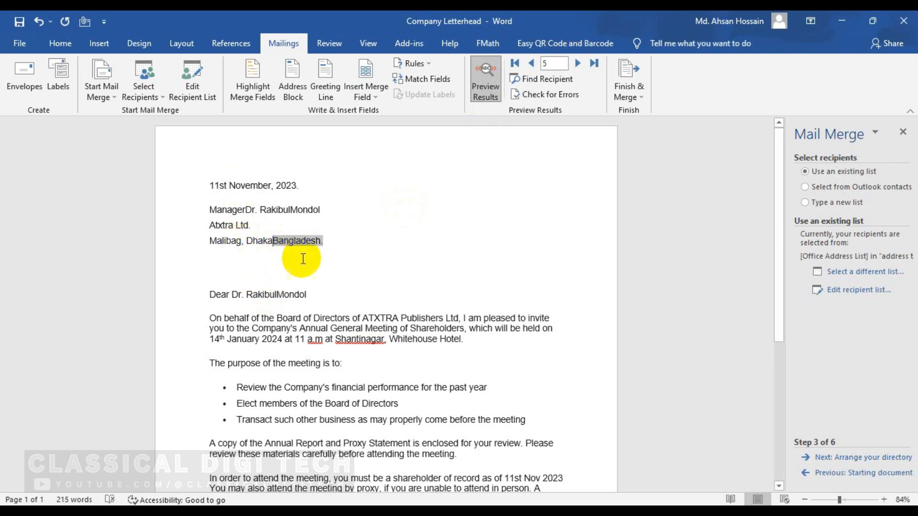
left_click(279, 295)
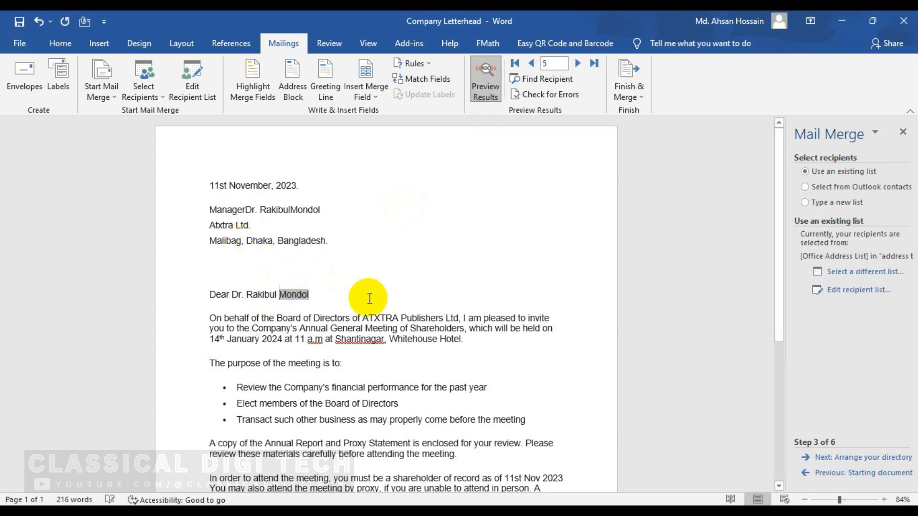
left_click(289, 209)
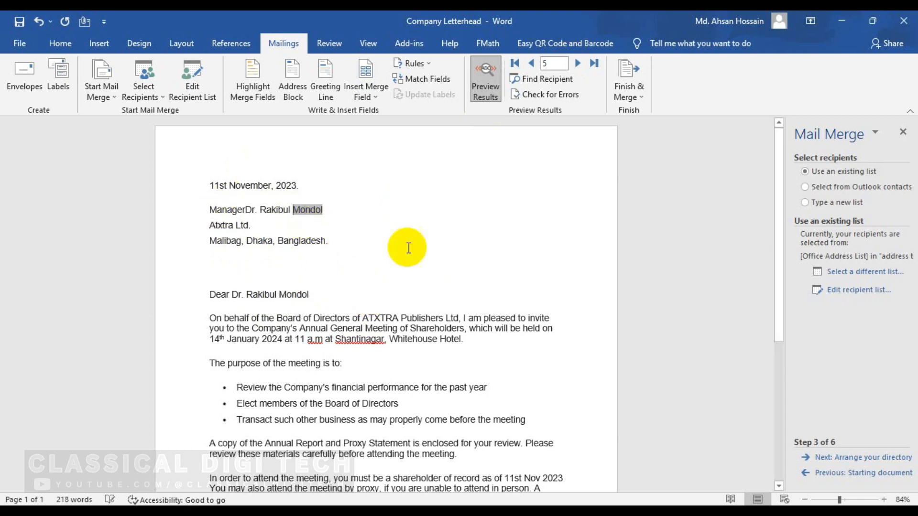
scroll(281, 418, "down", 1)
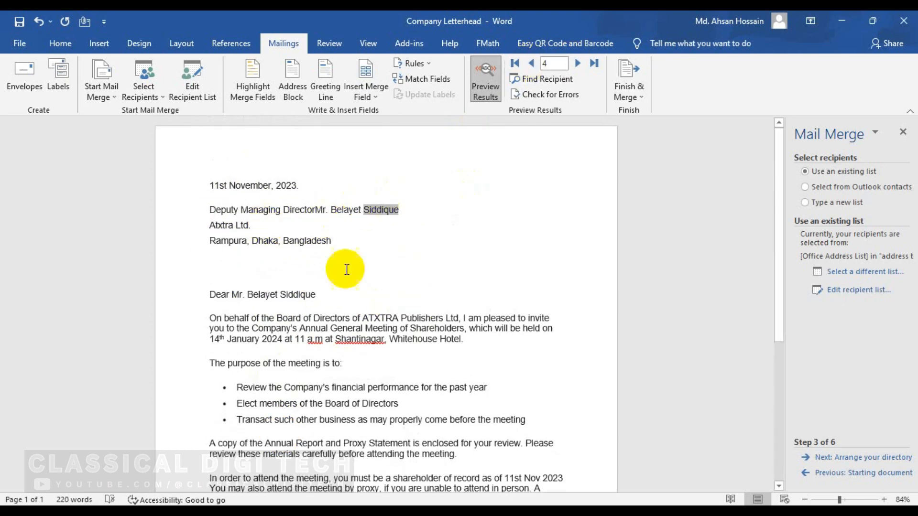
left_click(530, 65)
left_click(530, 65)
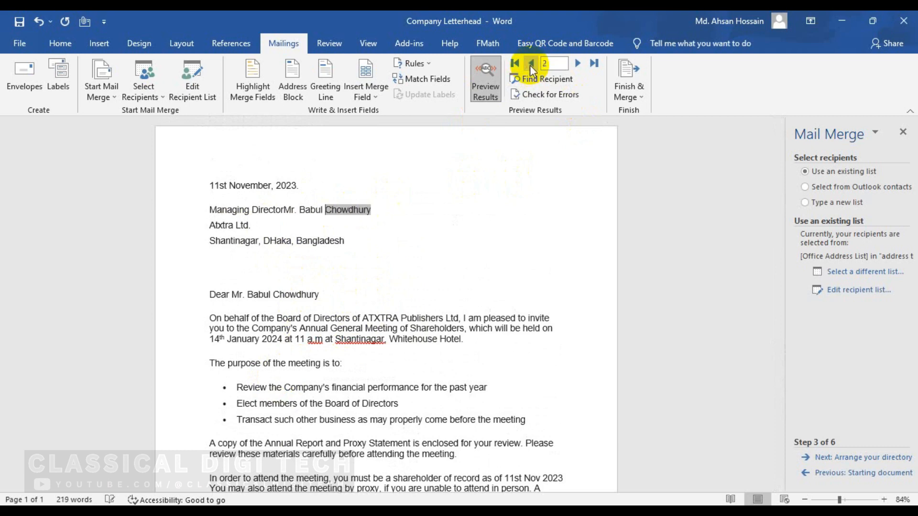
left_click(530, 65)
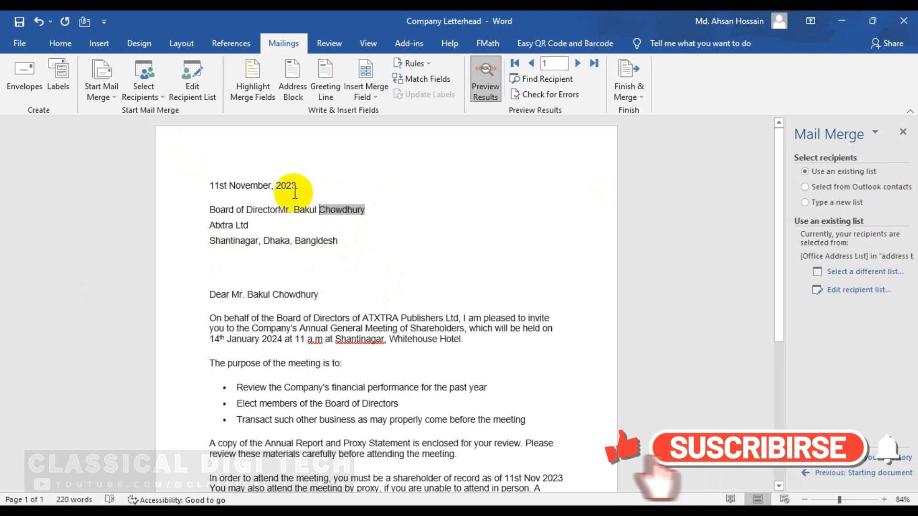
Step: Close the Step-by-Step Mail Merge Wizard pane via Start Mail Merge
left_click(474, 309)
left_click(219, 157)
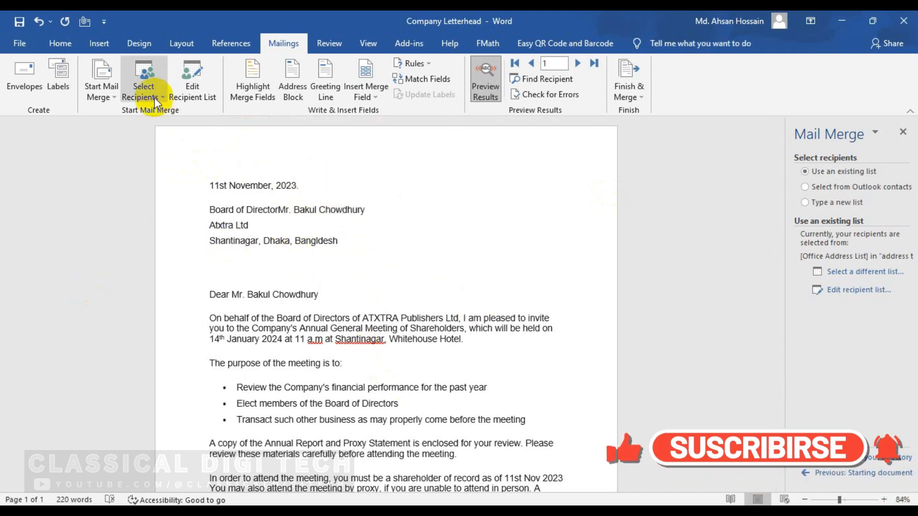
left_click(159, 96)
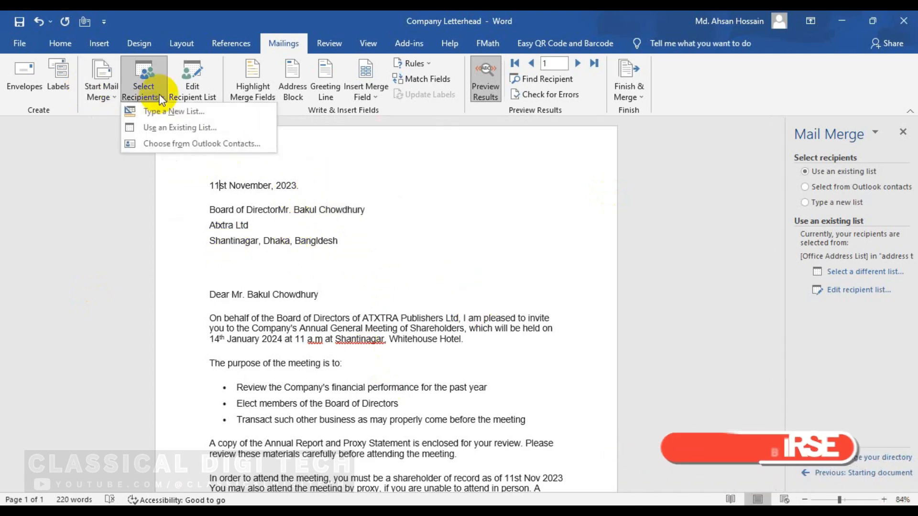
left_click(175, 111)
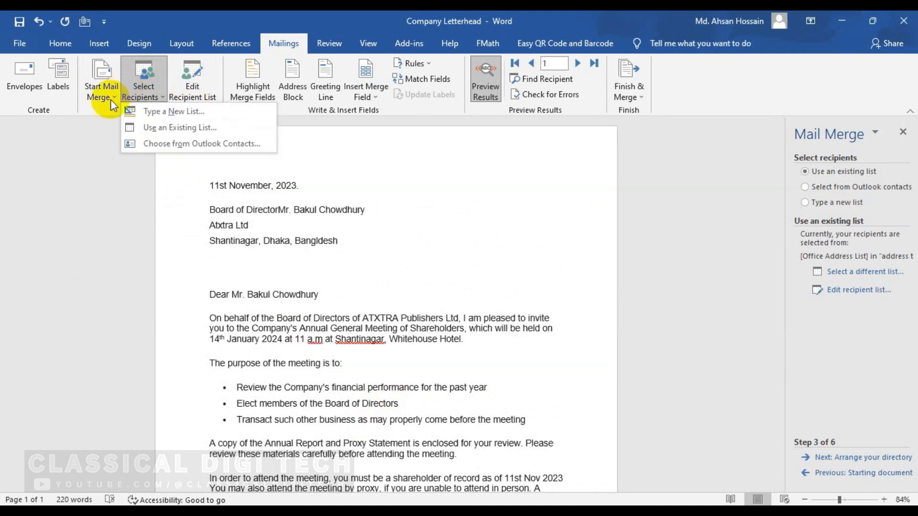
left_click(110, 99)
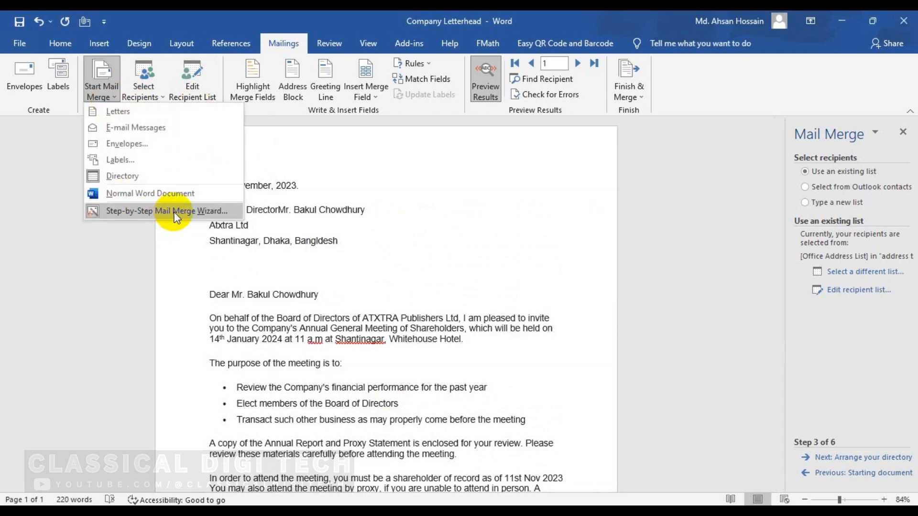
left_click(170, 211)
Step: Preview the next two recipients' letters, then step back to the first record
scroll(381, 426, "down", 6)
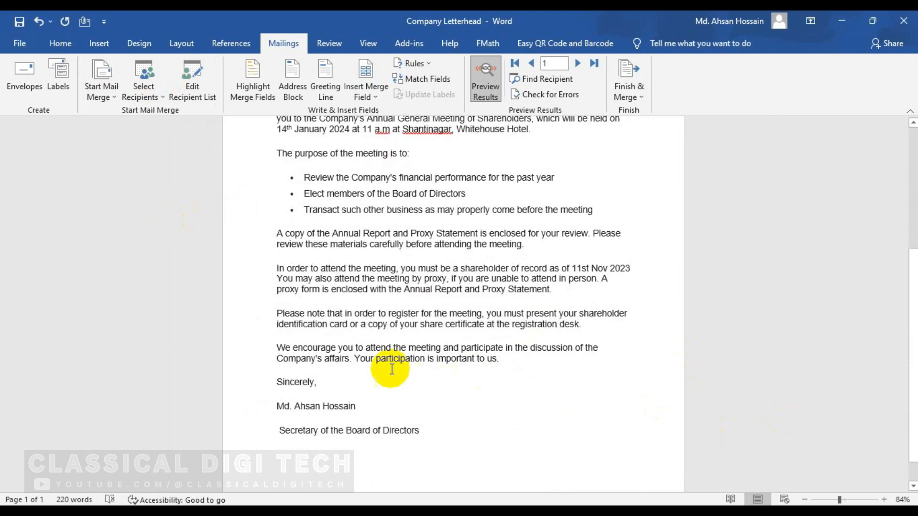
scroll(381, 426, "up", 6)
left_click(578, 63)
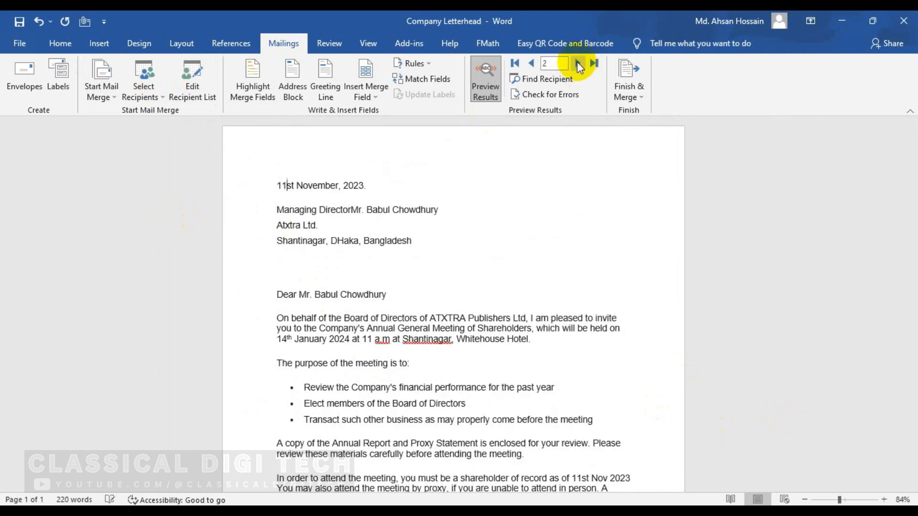
left_click(578, 62)
left_click(578, 63)
left_click(578, 62)
left_click(531, 62)
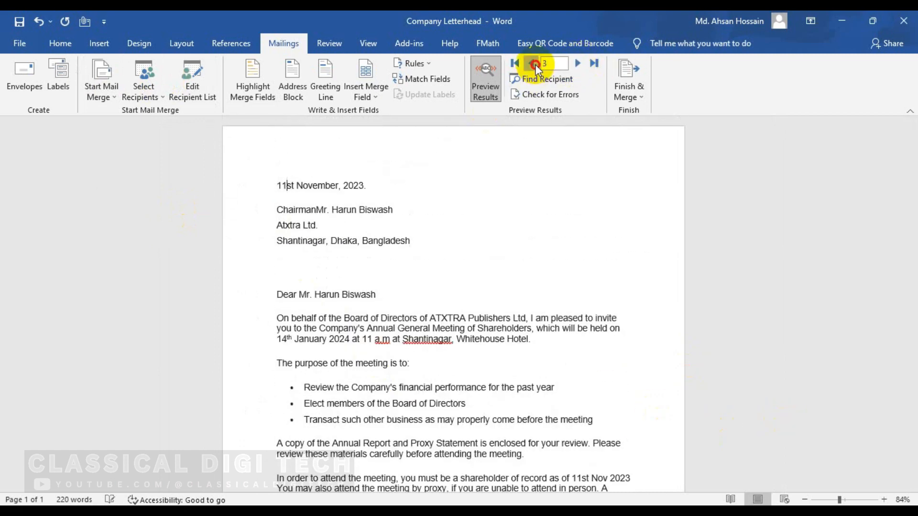
left_click(531, 63)
left_click(531, 63)
left_click(531, 63)
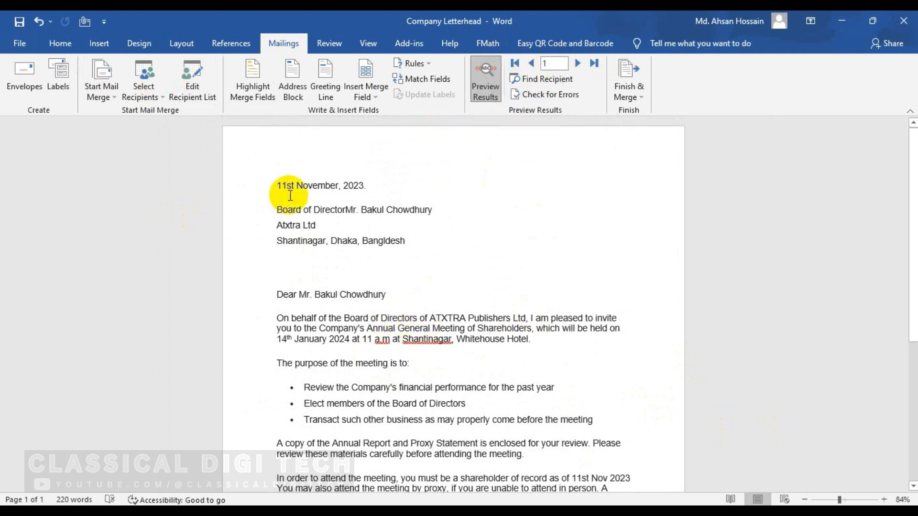
scroll(361, 383, "down", 7)
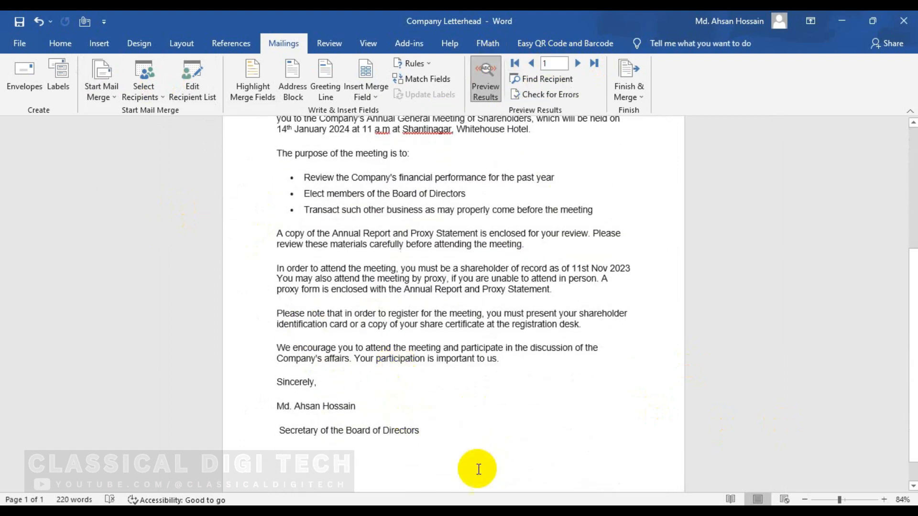
scroll(478, 469, "up", 7)
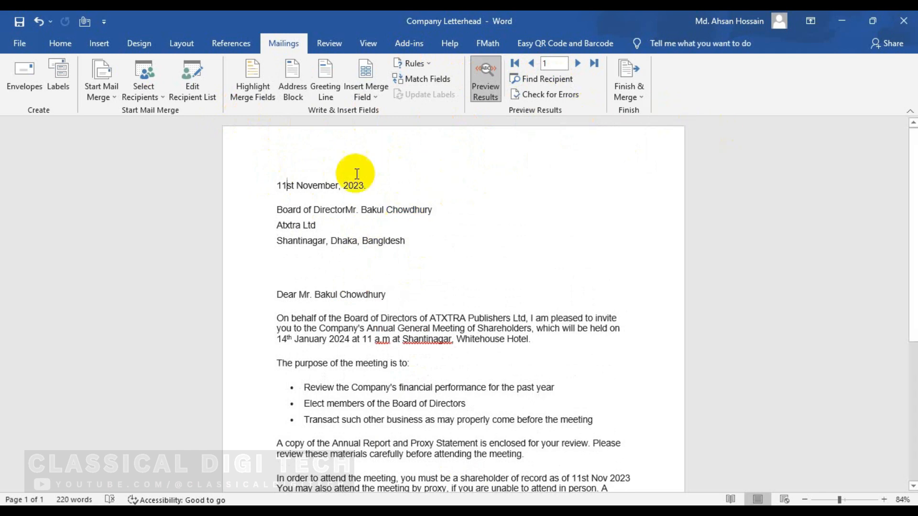
Step: Review the Edit Recipient List entries, then open the Select Recipients choices
left_click(200, 88)
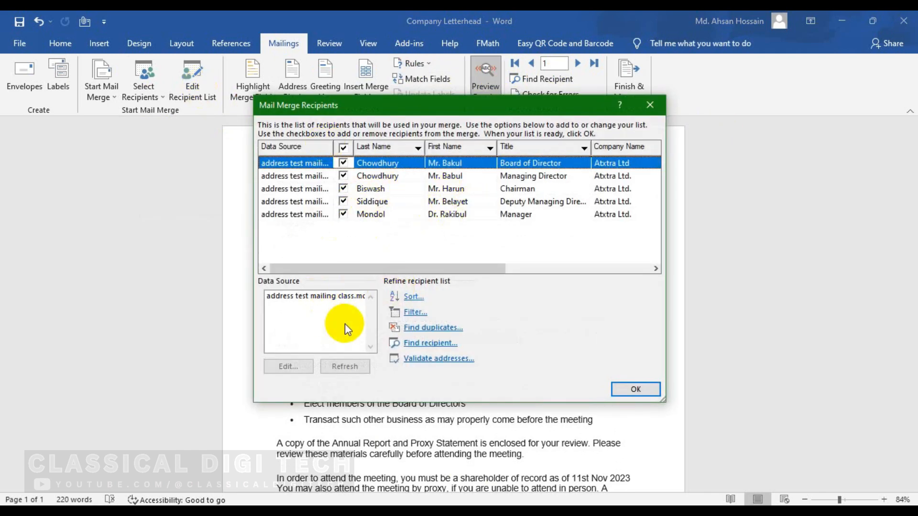
left_click_drag(428, 269, 507, 217)
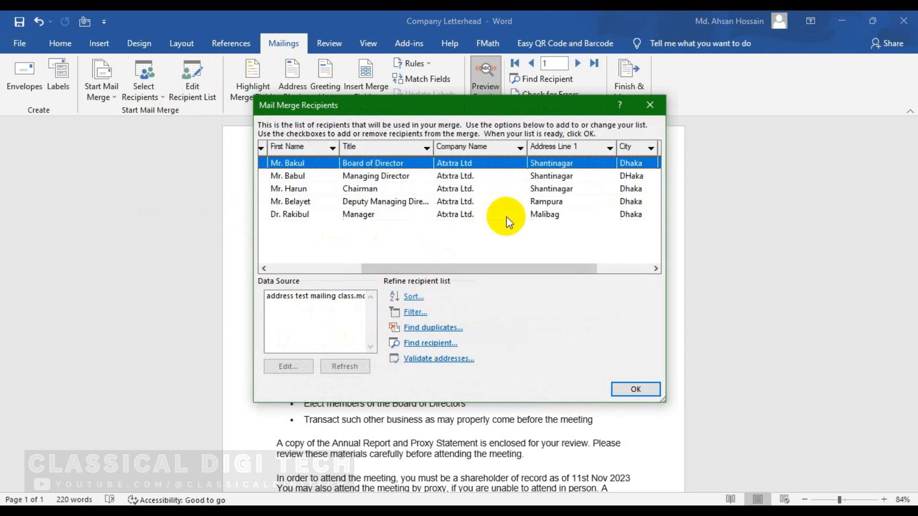
scroll(507, 216, "right", 3)
scroll(462, 226, "right", 1)
key("Escape")
left_click(114, 98)
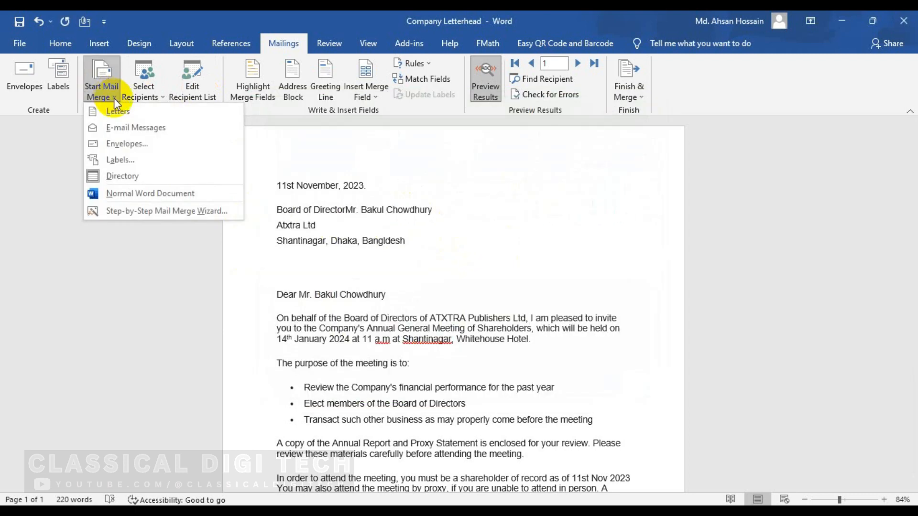
left_click(158, 98)
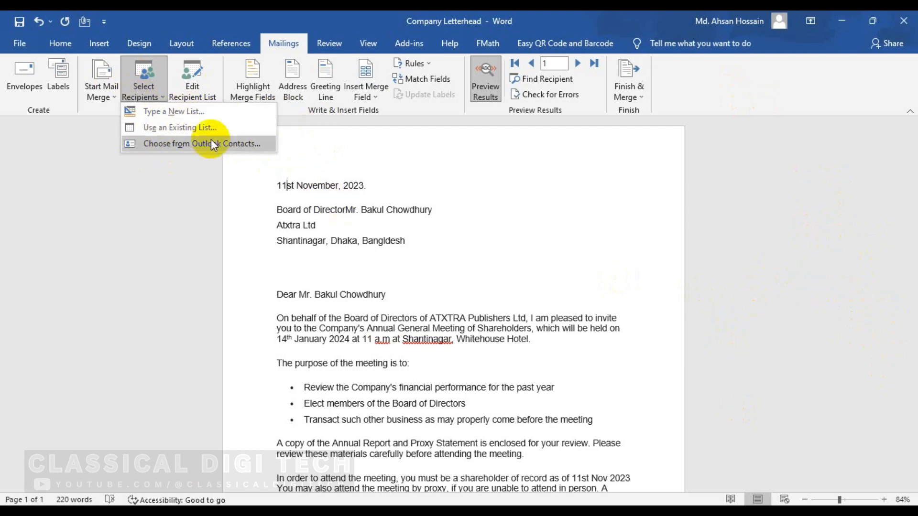
left_click(174, 111)
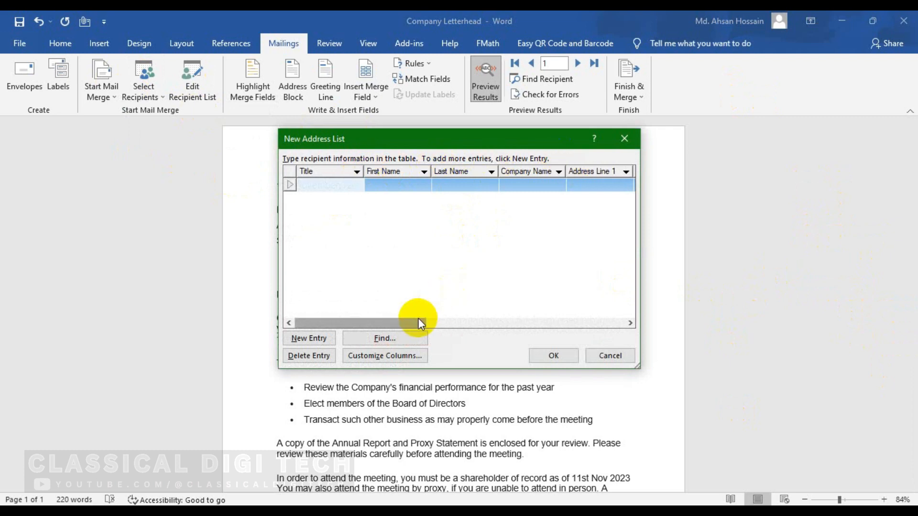
left_click_drag(418, 323, 549, 325)
left_click(390, 356)
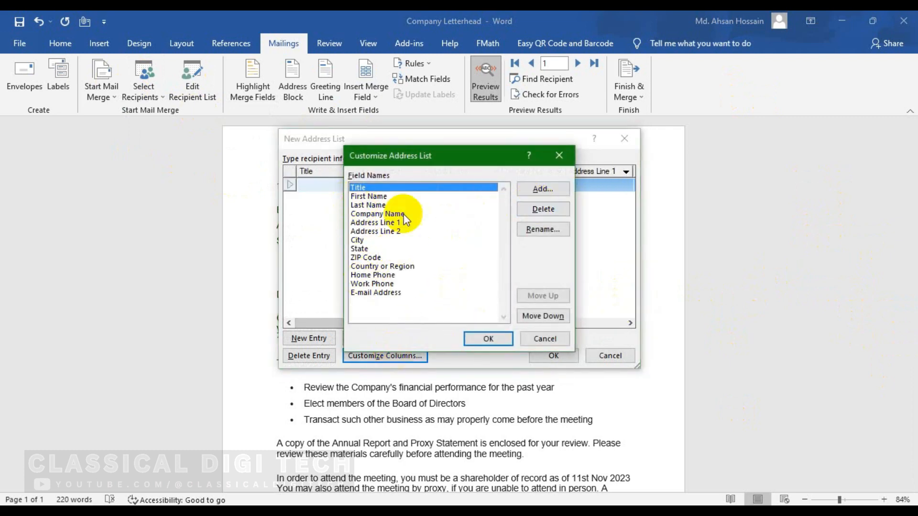
left_click(391, 215)
left_click(393, 240)
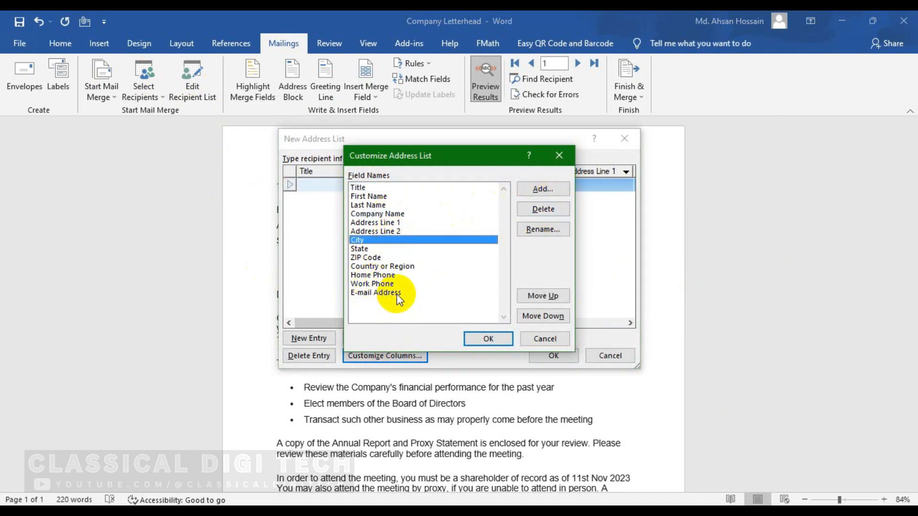
left_click(372, 285)
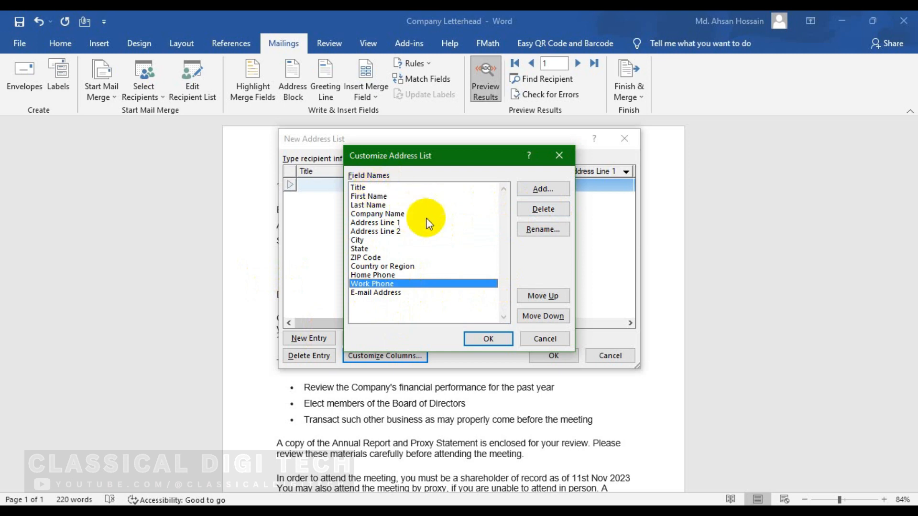
left_click(558, 155)
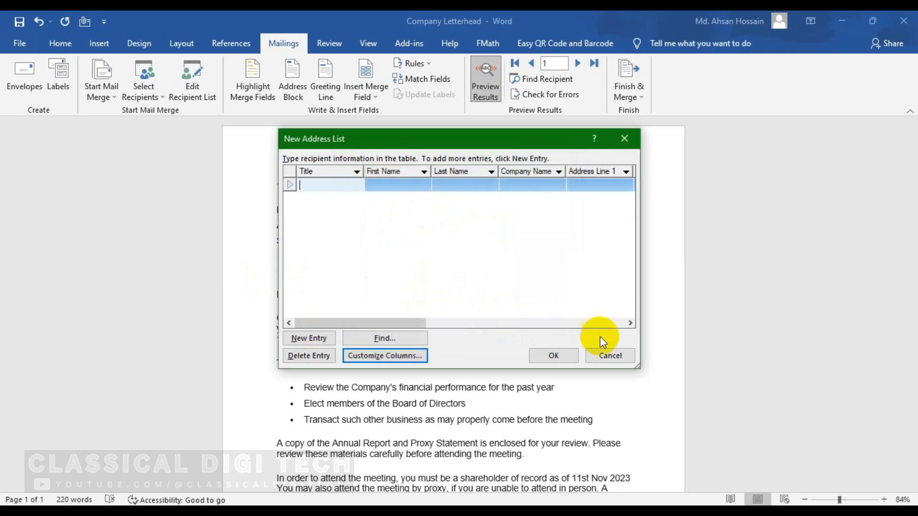
left_click(611, 356)
left_click(154, 96)
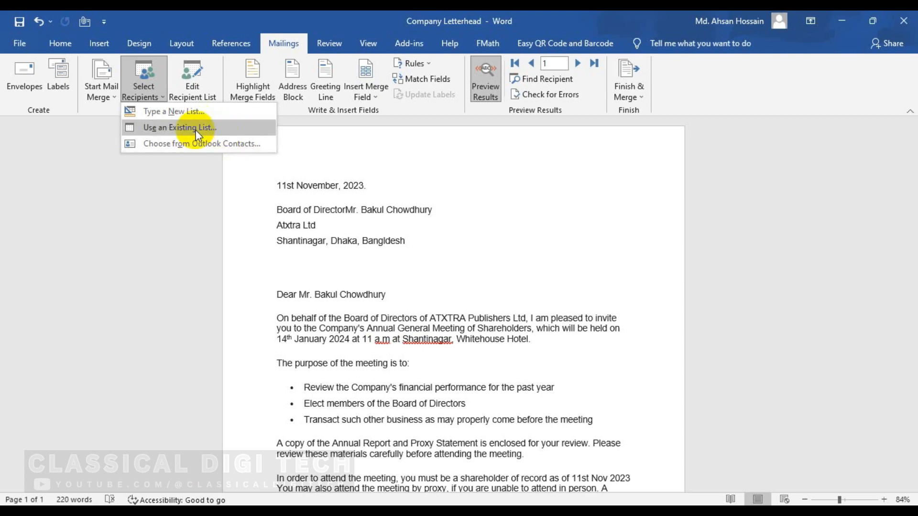
Step: Exclude the deputy managing director from the merge, then include them again
left_click(198, 101)
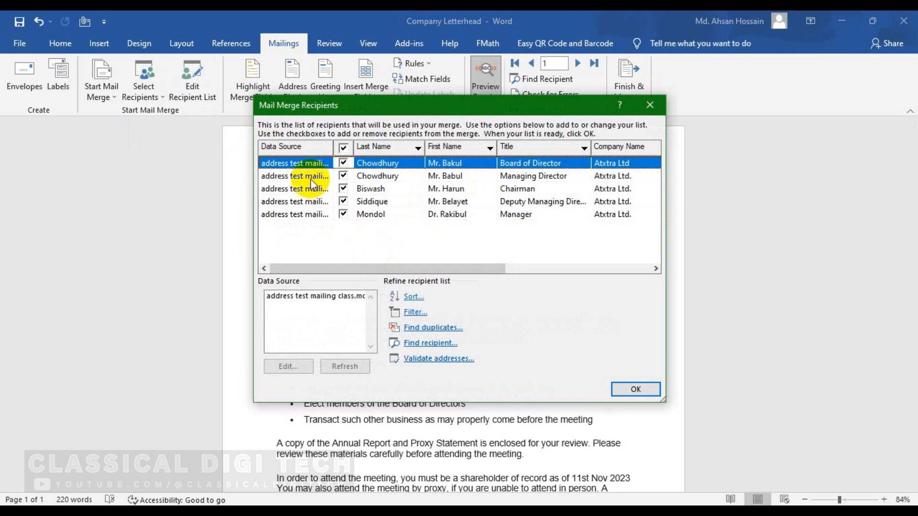
left_click(289, 200)
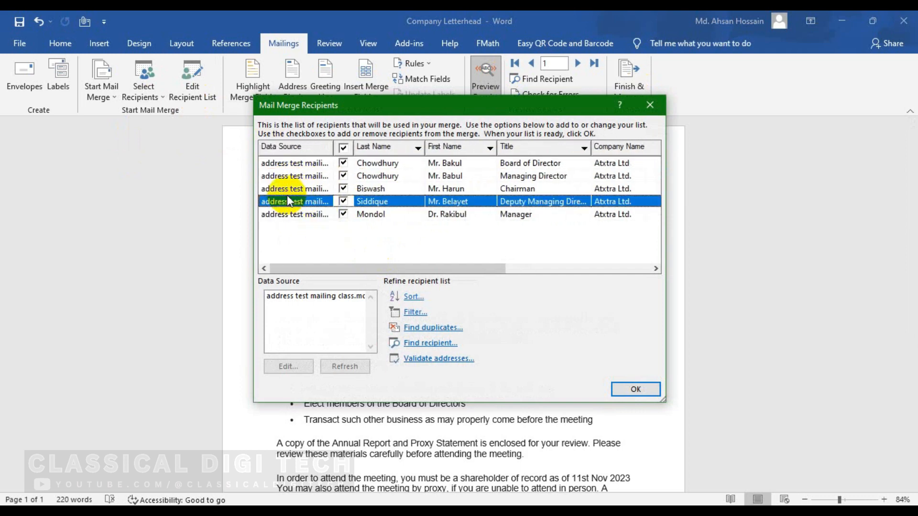
left_click(343, 202)
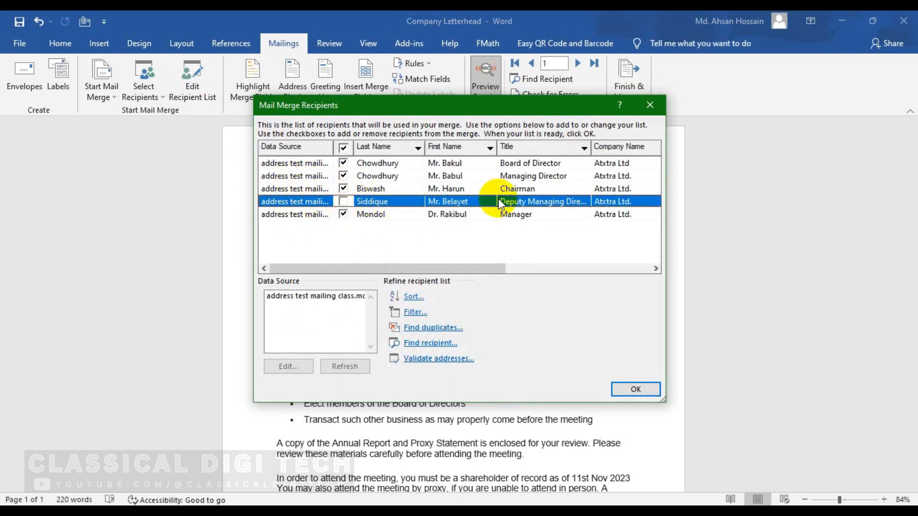
left_click_drag(437, 269, 312, 231)
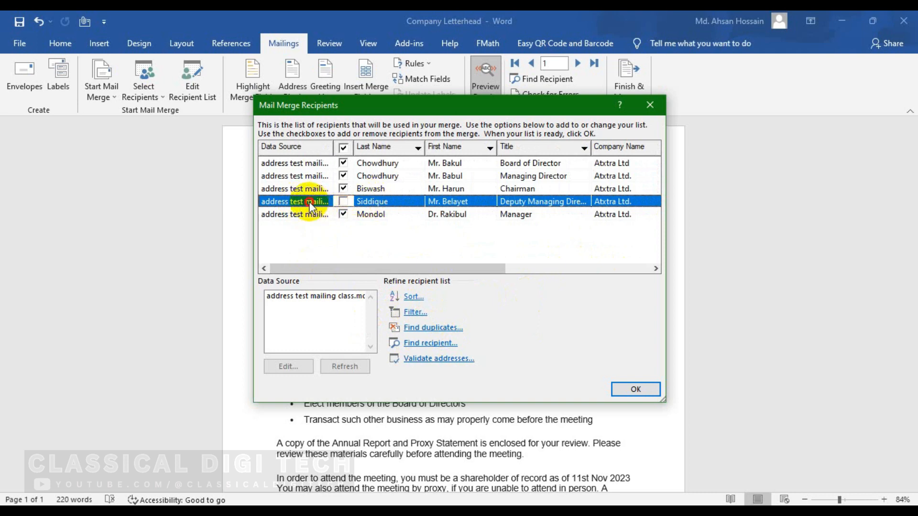
left_click(343, 202)
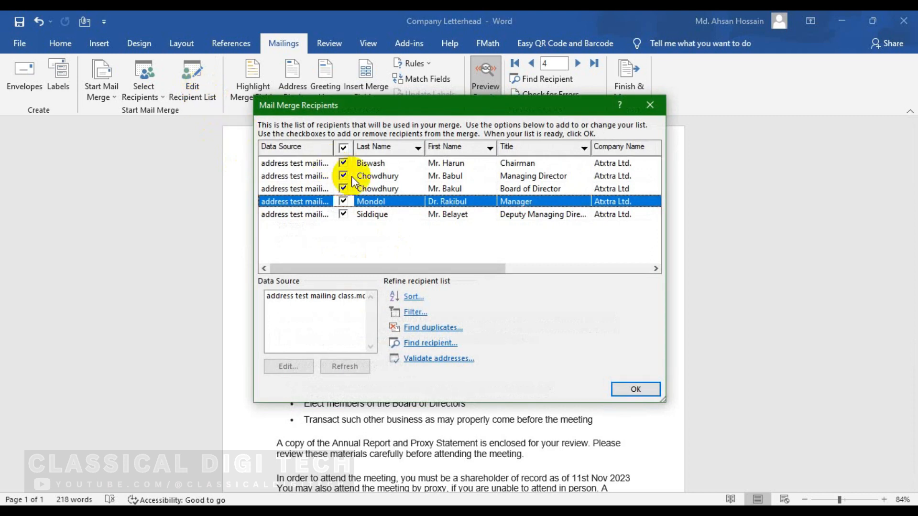
Step: Select the address test mailing class.mdb data source and open it for editing
left_click(278, 164)
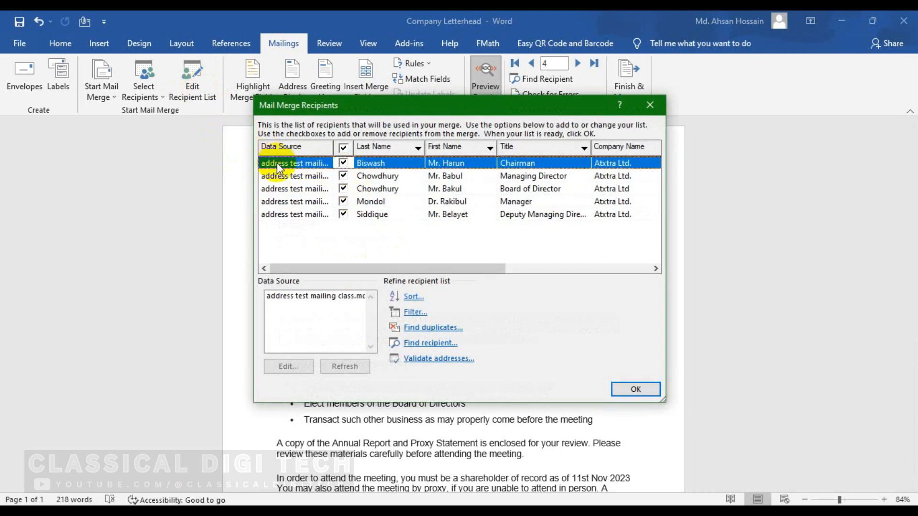
left_click(320, 310)
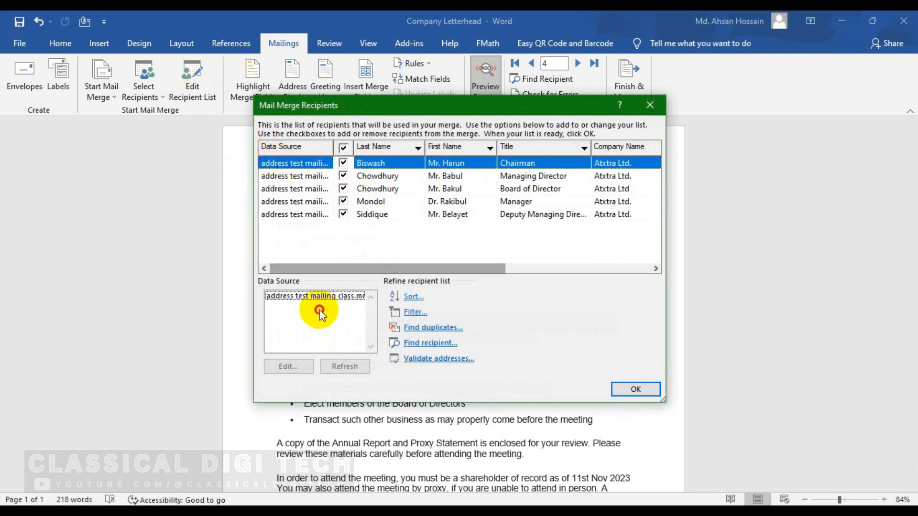
left_click(280, 296)
left_click(287, 366)
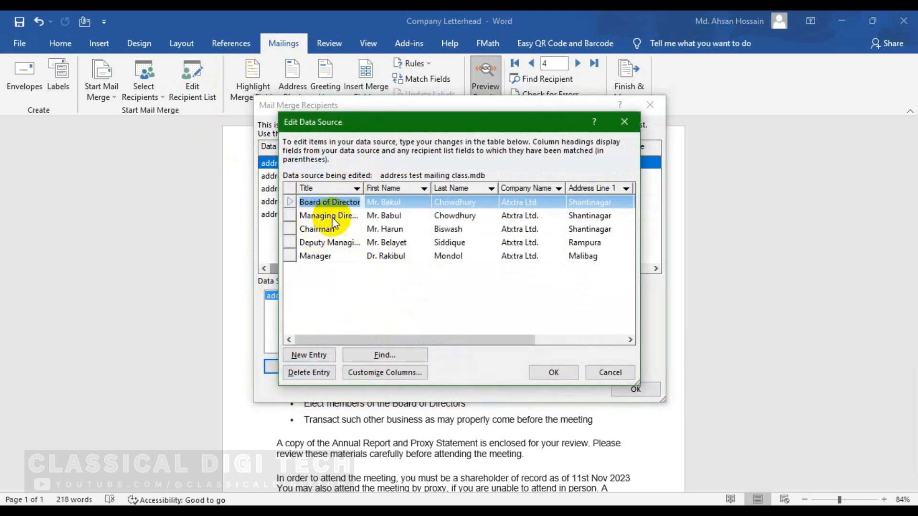
Step: Inspect the first record's Company Name and country values in Edit Data Source
left_click(402, 202)
left_click(461, 201)
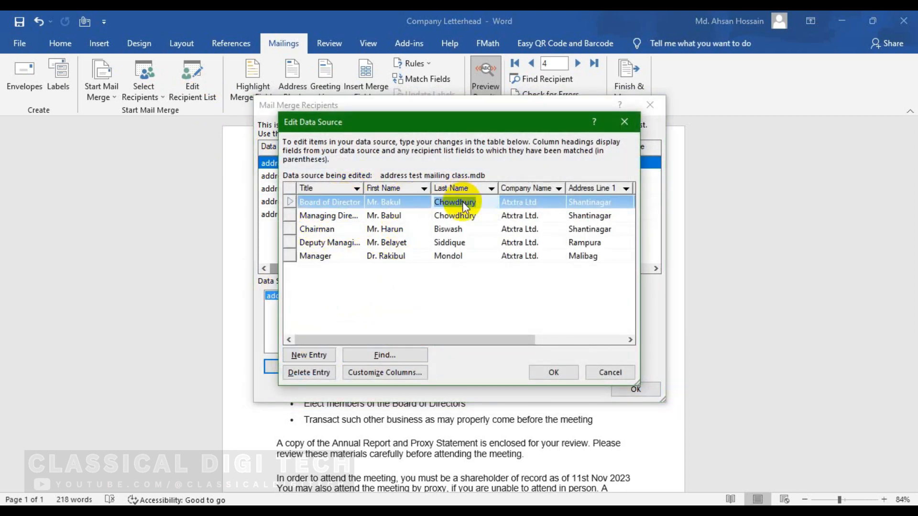
left_click(515, 201)
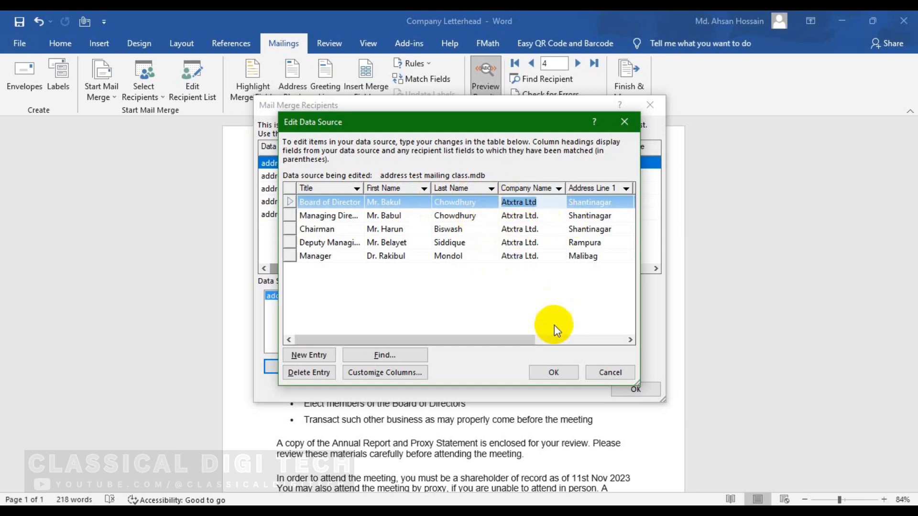
left_click_drag(528, 340, 632, 338)
left_click(596, 202)
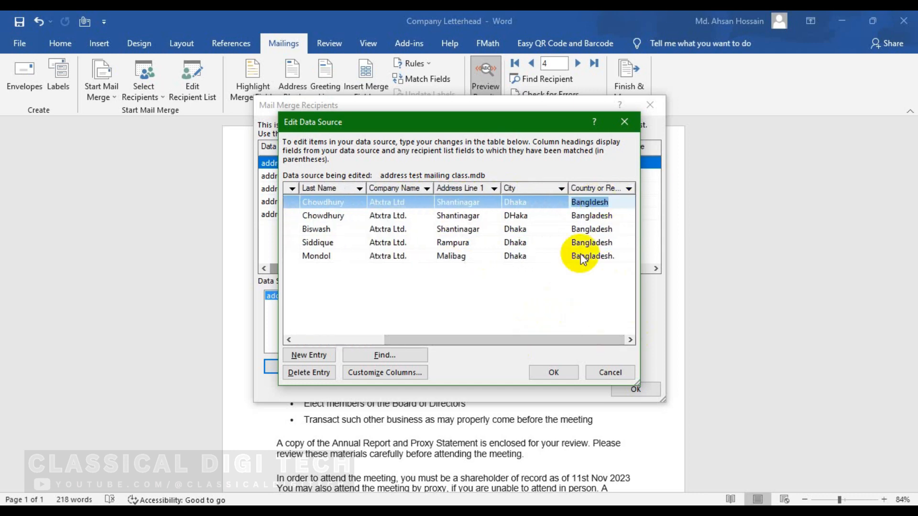
left_click_drag(529, 341, 394, 352)
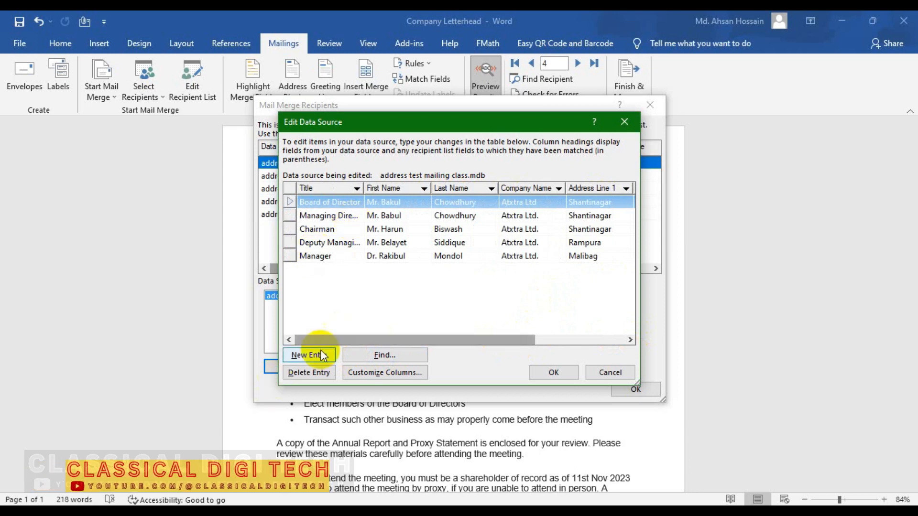
Step: Delete the Manager recipient's entry, then open and close the Find entry search
left_click(329, 230)
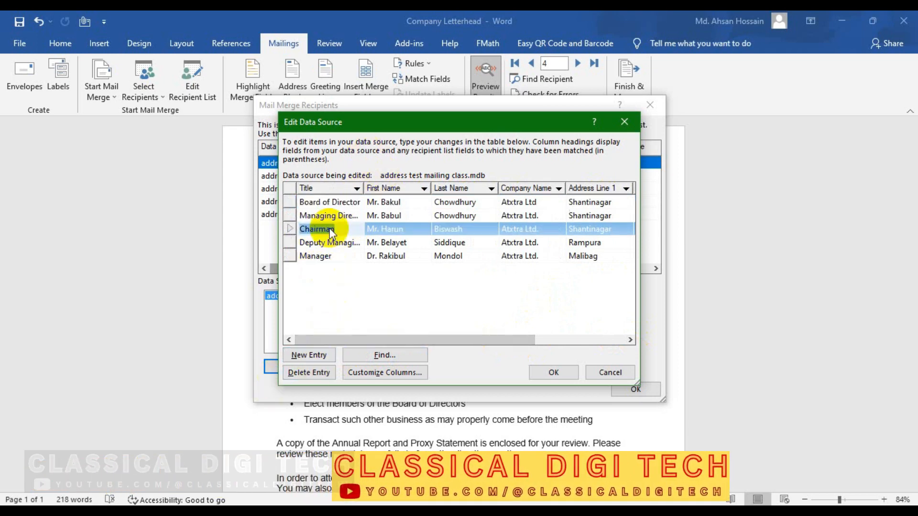
left_click(328, 243)
left_click(316, 256)
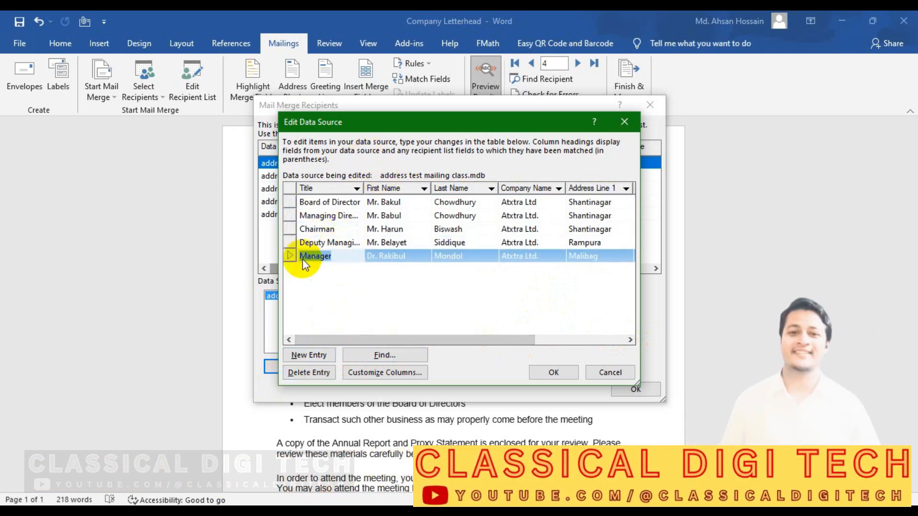
left_click(308, 372)
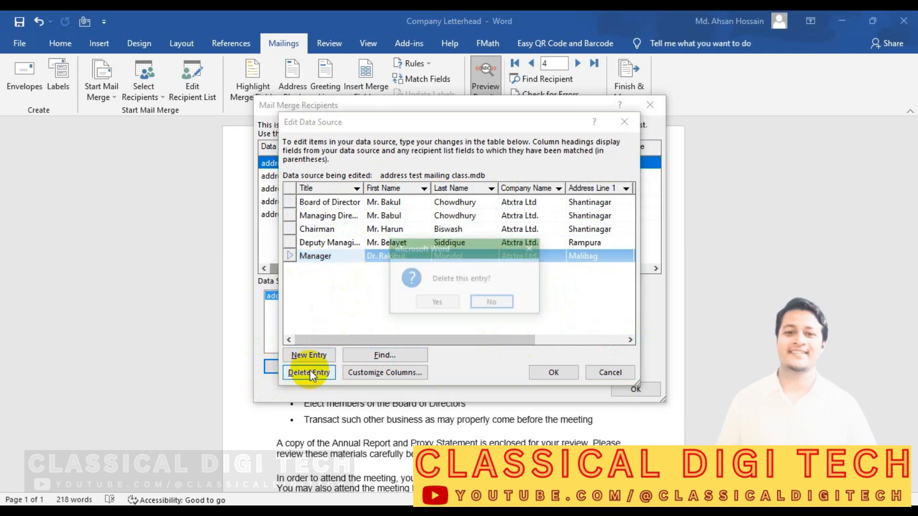
left_click(448, 302)
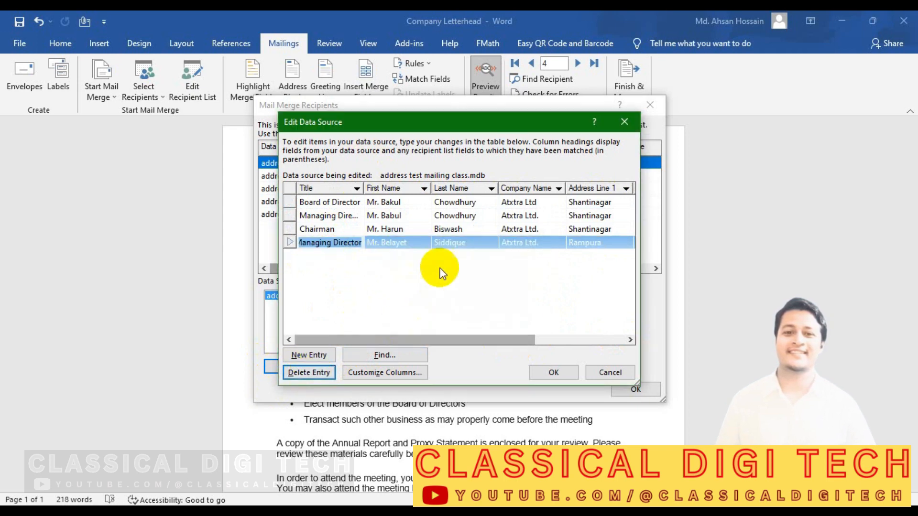
scroll(384, 264, "right", 1)
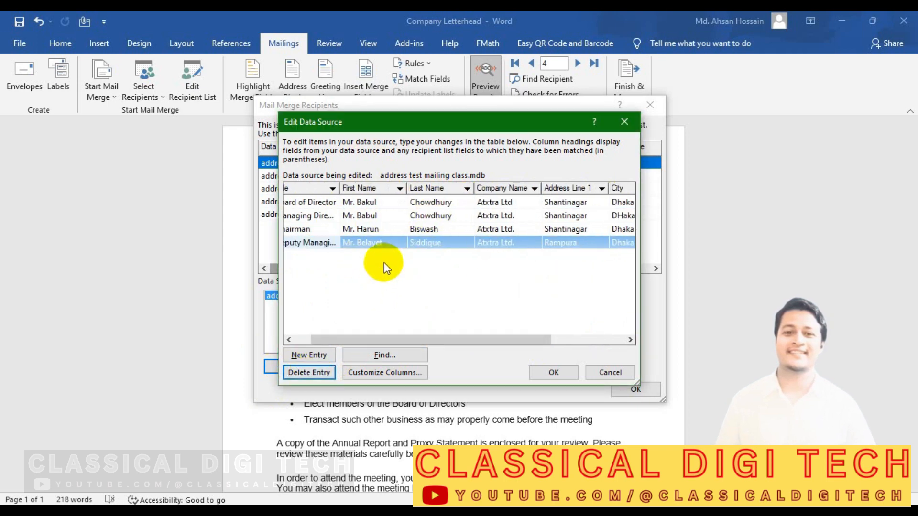
scroll(383, 262, "left", 1)
left_click(384, 354)
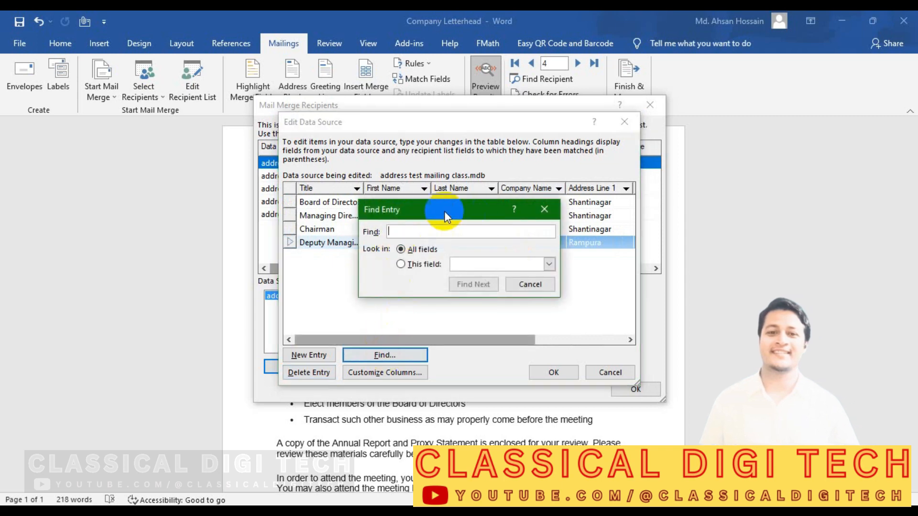
left_click(544, 209)
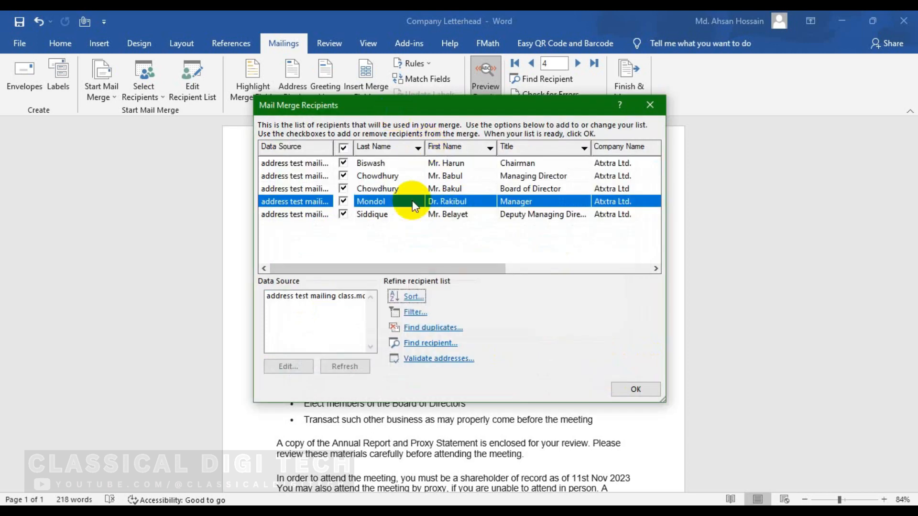
Step: Close the recipient list and turn on Highlight Merge Fields in the letter
left_click(619, 389)
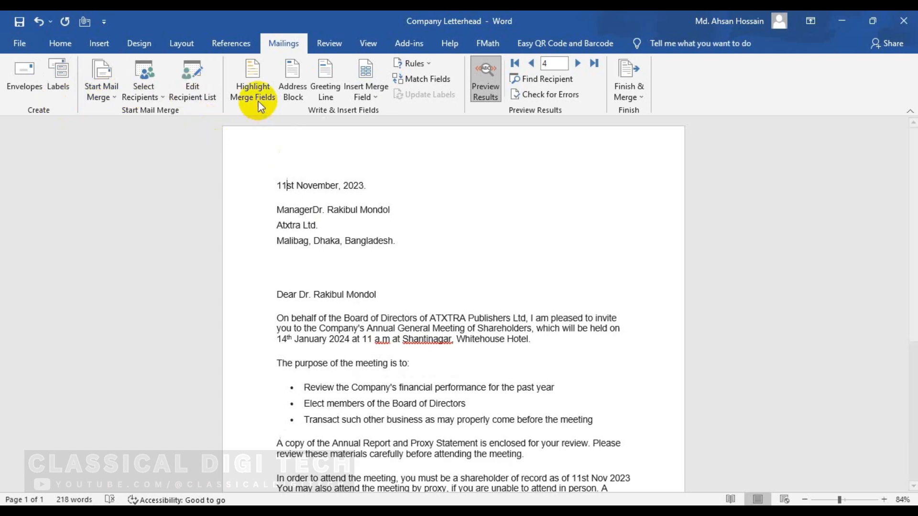
left_click(248, 85)
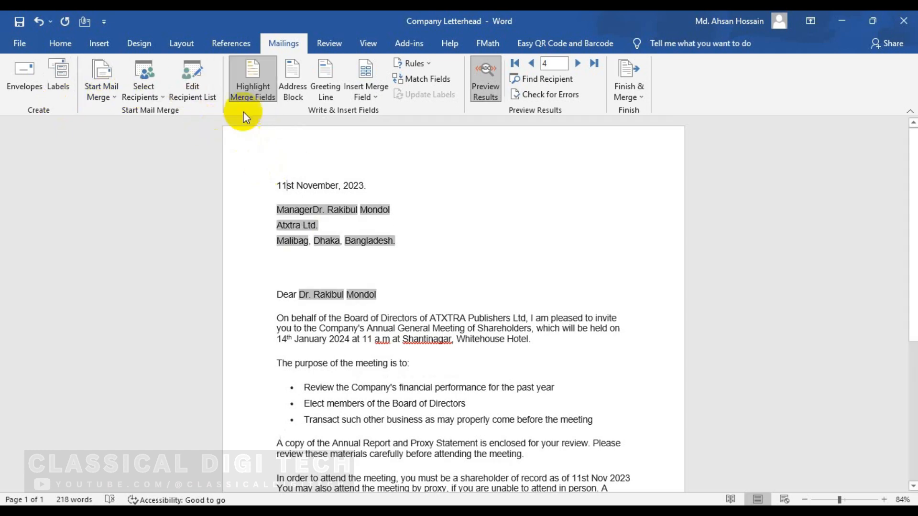
scroll(300, 240, "down", 1)
scroll(298, 242, "up", 1)
scroll(288, 300, "down", 8)
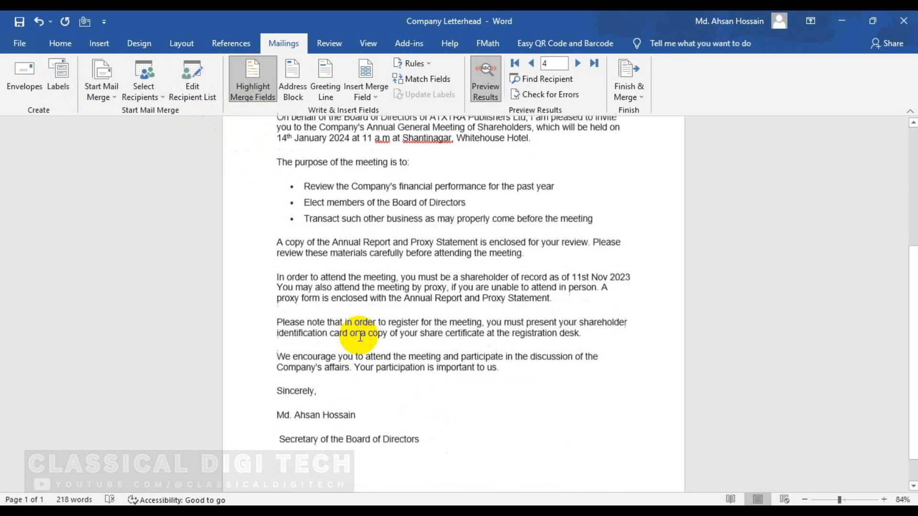
scroll(289, 300, "up", 9)
Step: Step the preview to record 1, the Chairman, and turn merge field highlighting off
left_click(577, 66)
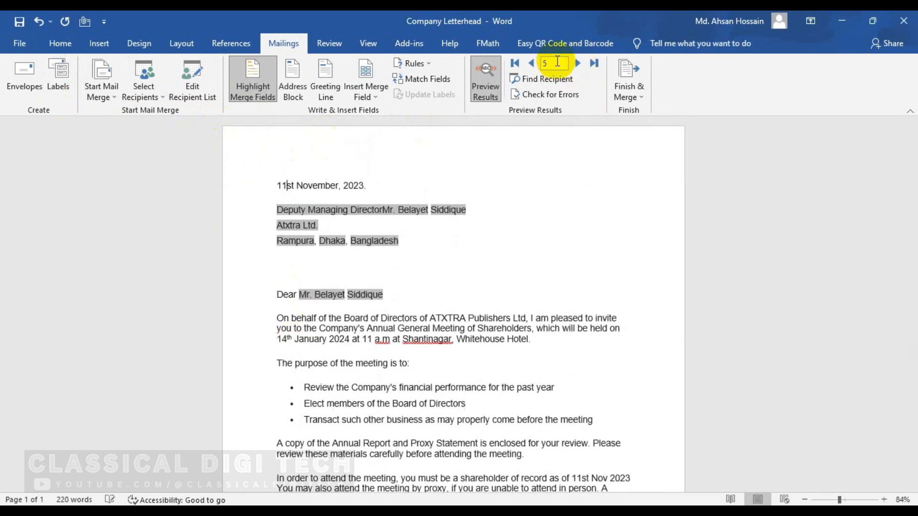
left_click(528, 64)
left_click(528, 64)
left_click(528, 64)
left_click(528, 64)
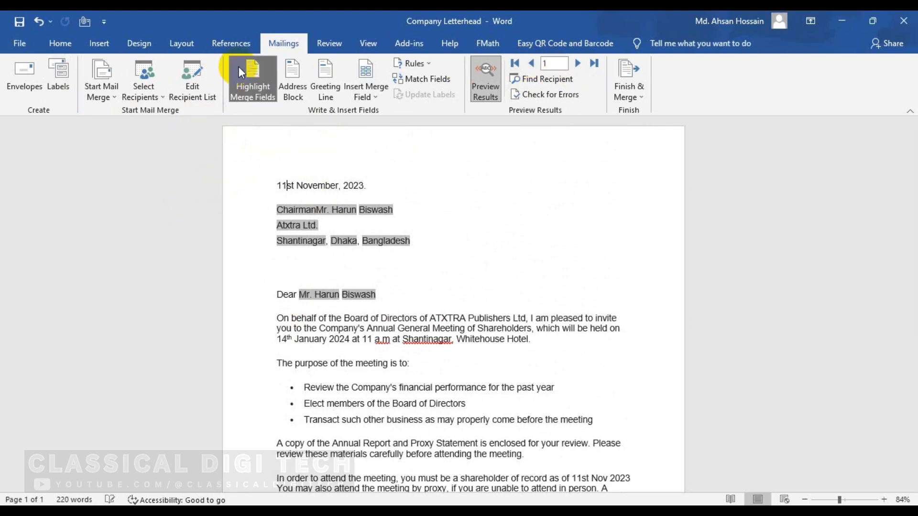
left_click(261, 88)
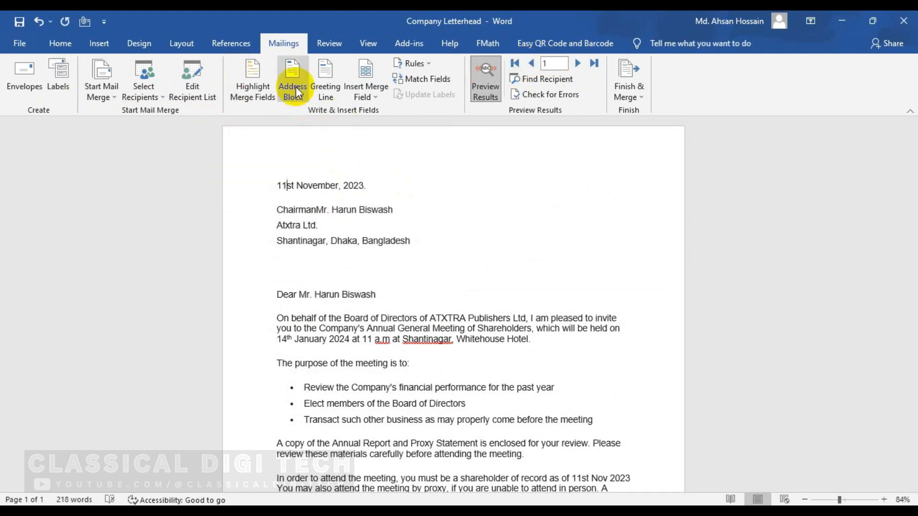
Step: Toggle company name, recipient name and country formatting in Insert Address Block, then cancel
left_click(296, 86)
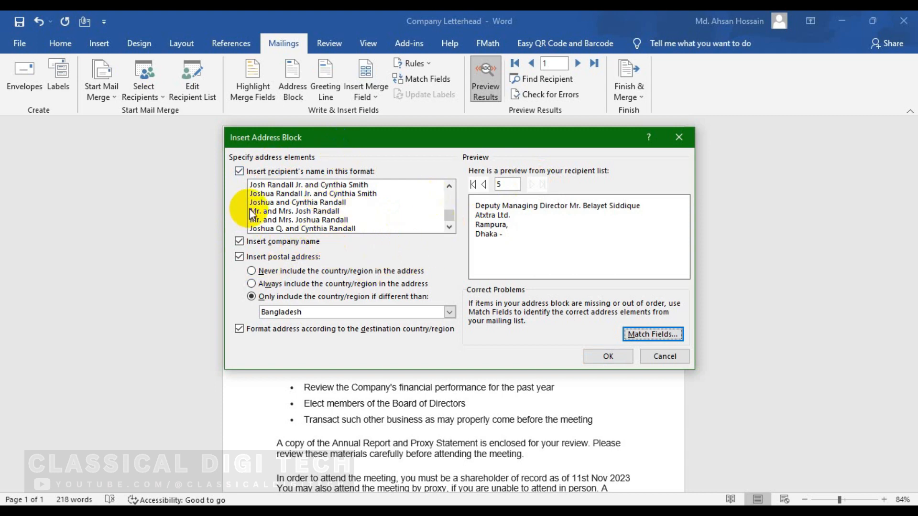
left_click(239, 241)
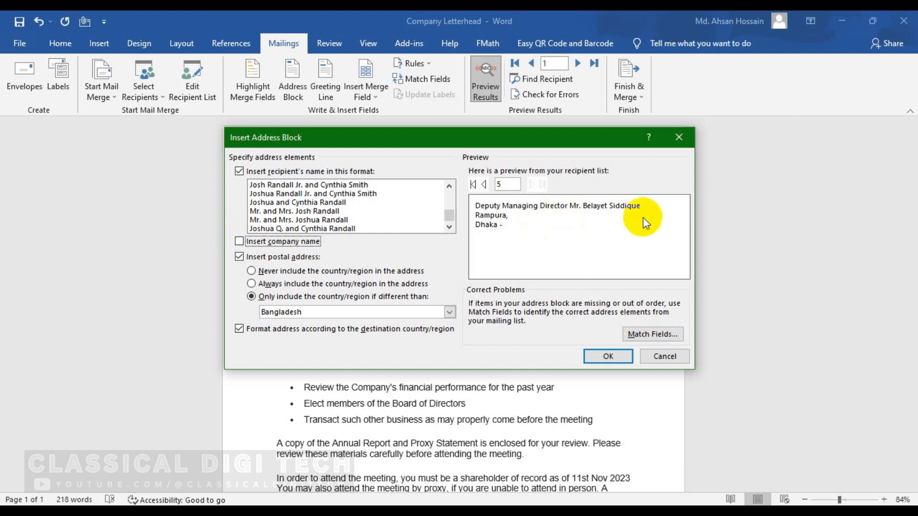
left_click(239, 241)
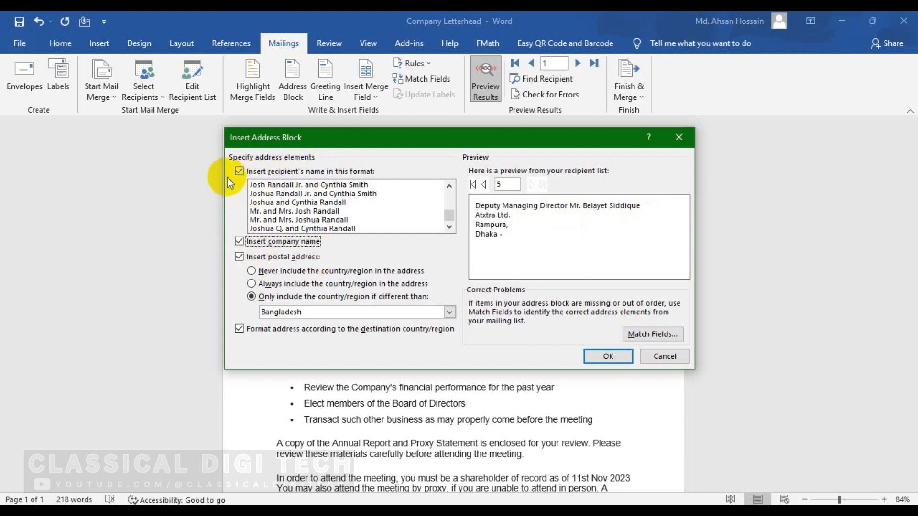
left_click(239, 171)
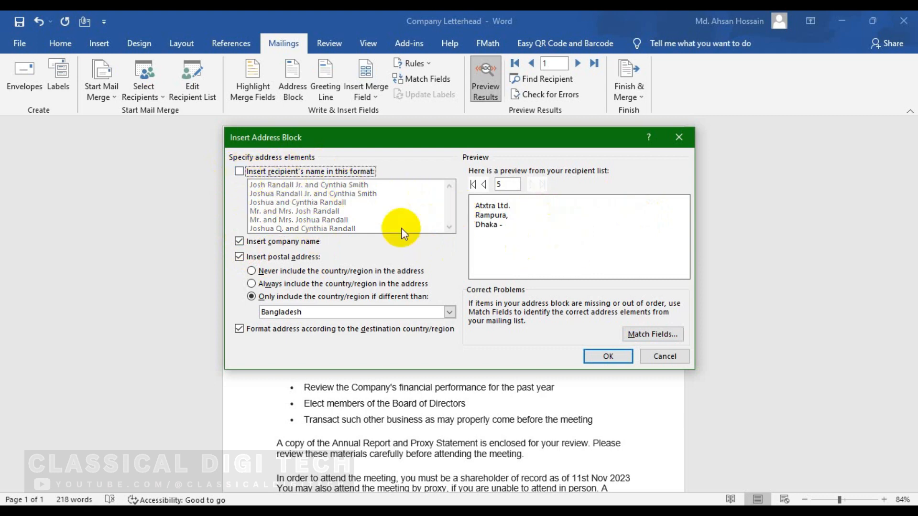
left_click(239, 171)
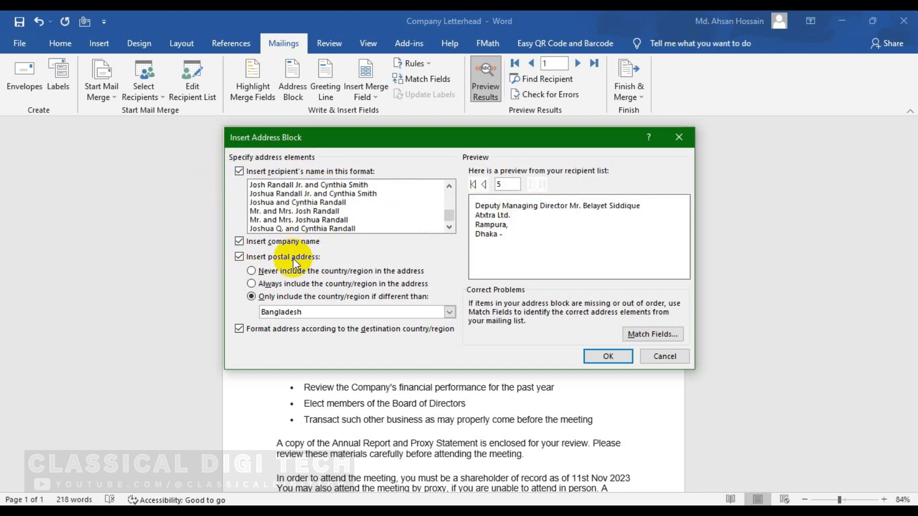
left_click(241, 329)
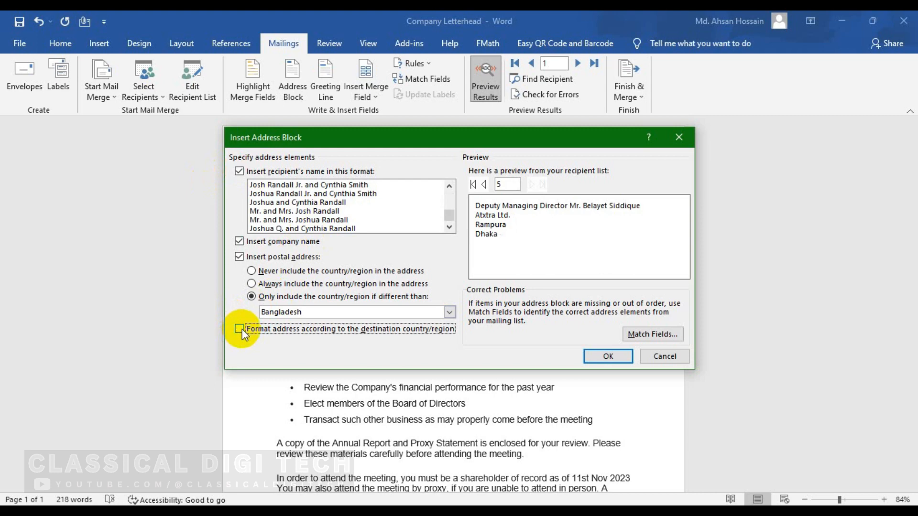
left_click(242, 329)
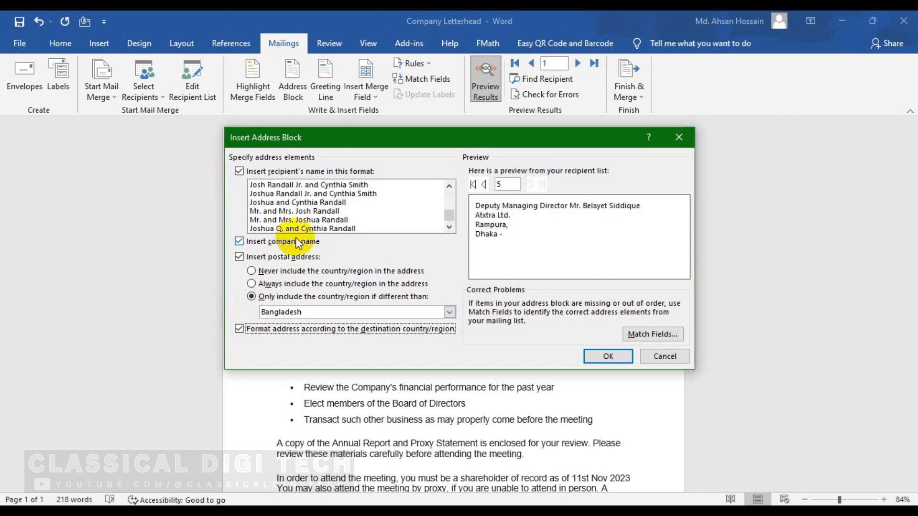
left_click(666, 358)
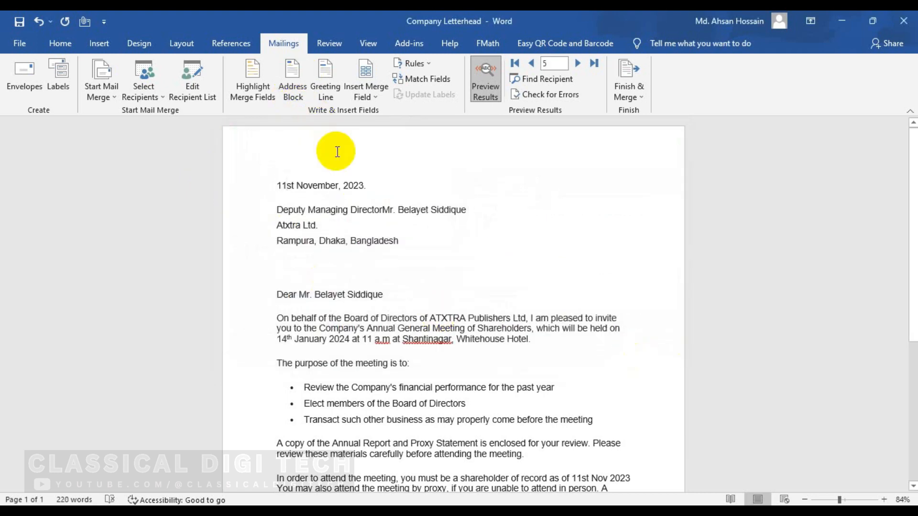
left_click(325, 80)
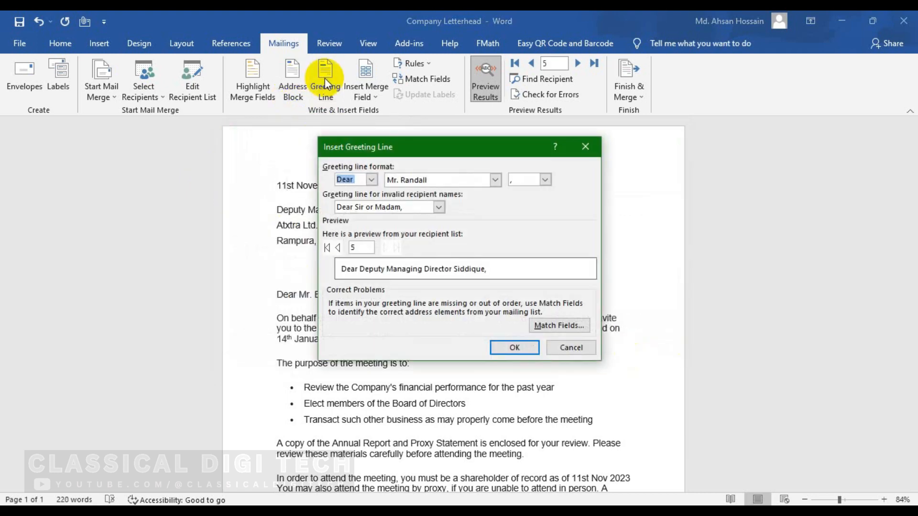
left_click(371, 180)
left_click(371, 180)
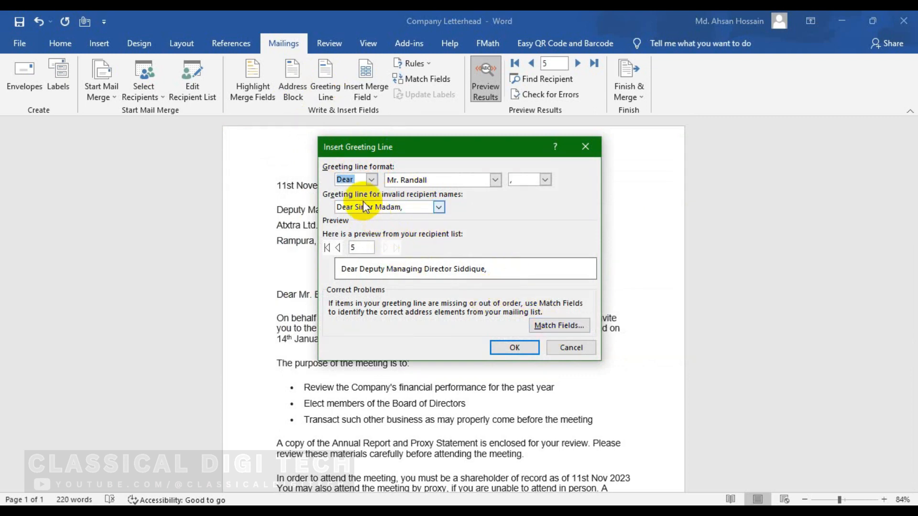
left_click(576, 347)
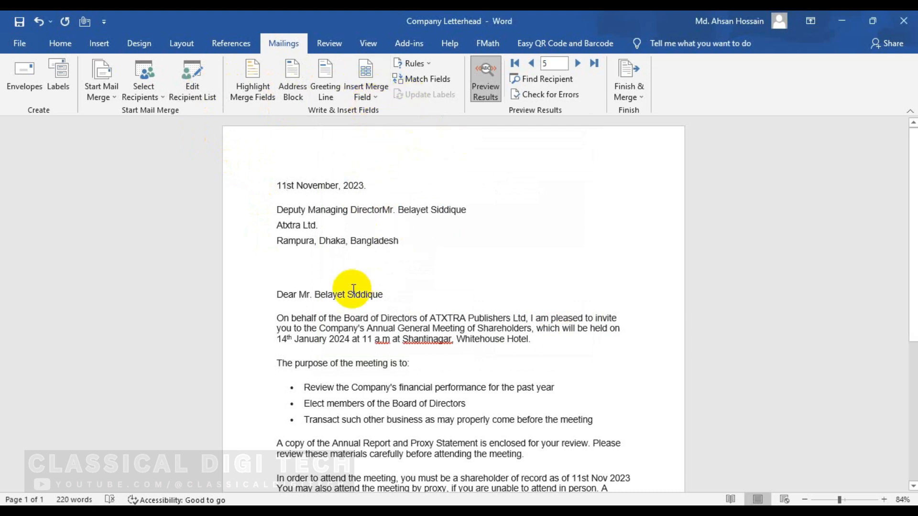
left_click(309, 271)
left_click_drag(277, 205, 401, 243)
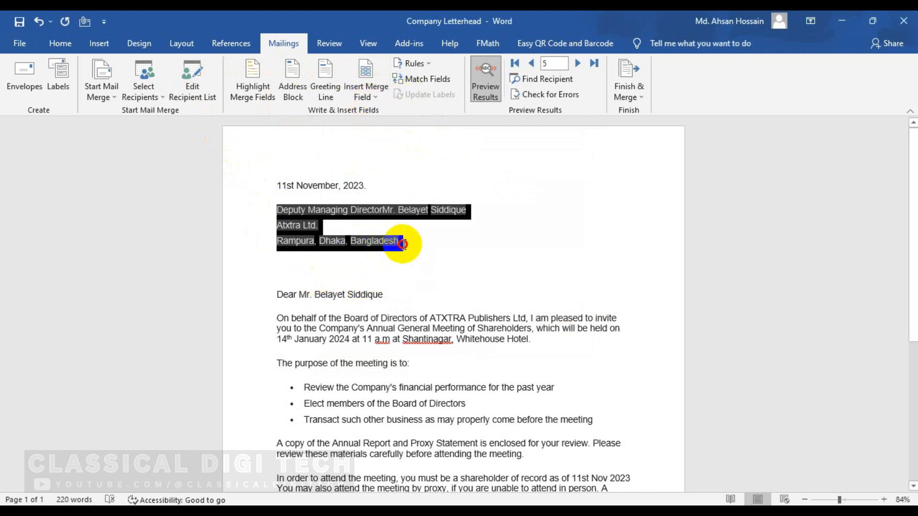
left_click(363, 263)
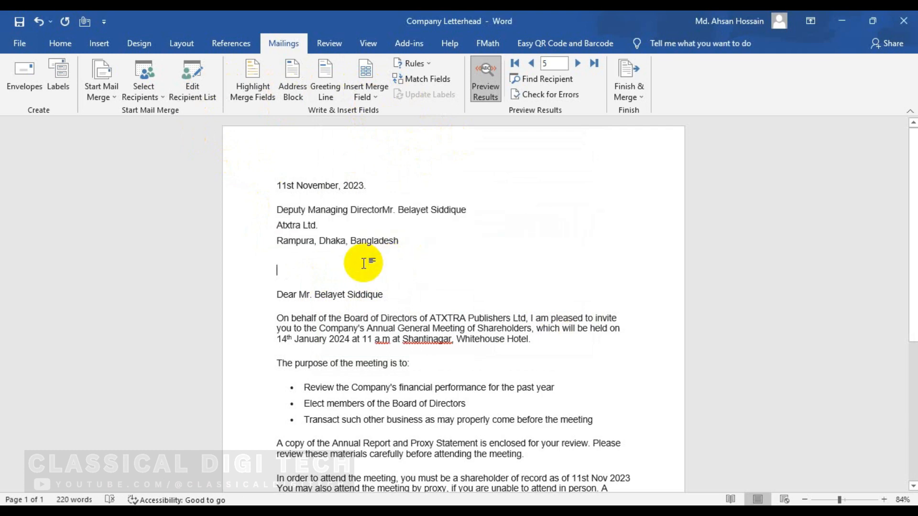
left_click(372, 96)
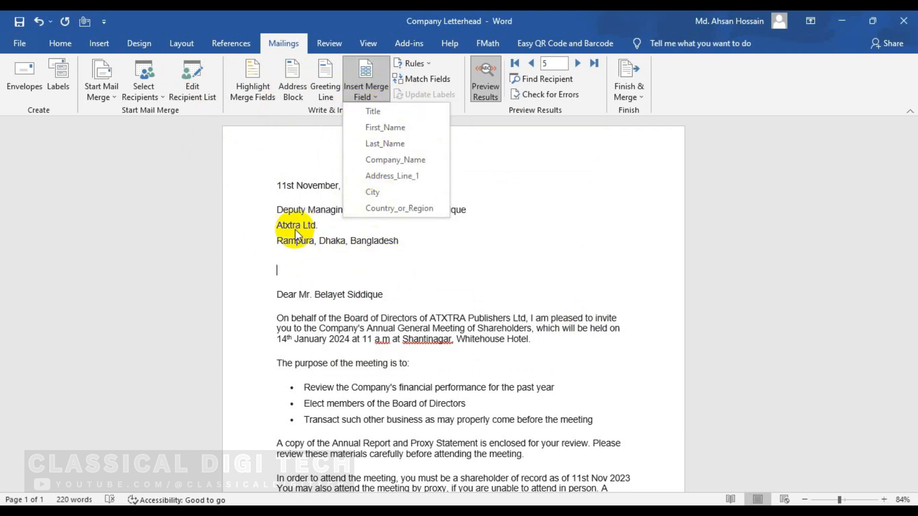
left_click(383, 264)
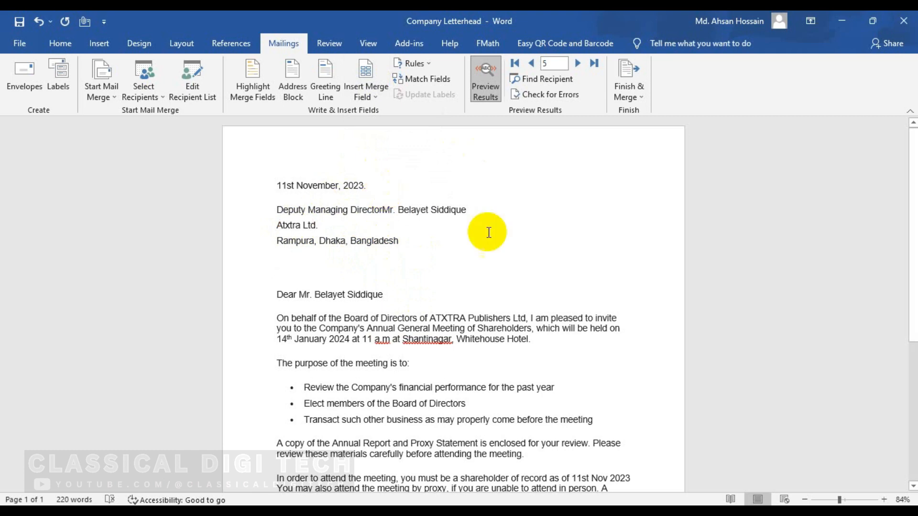
left_click(427, 79)
scroll(396, 260, "down", 6)
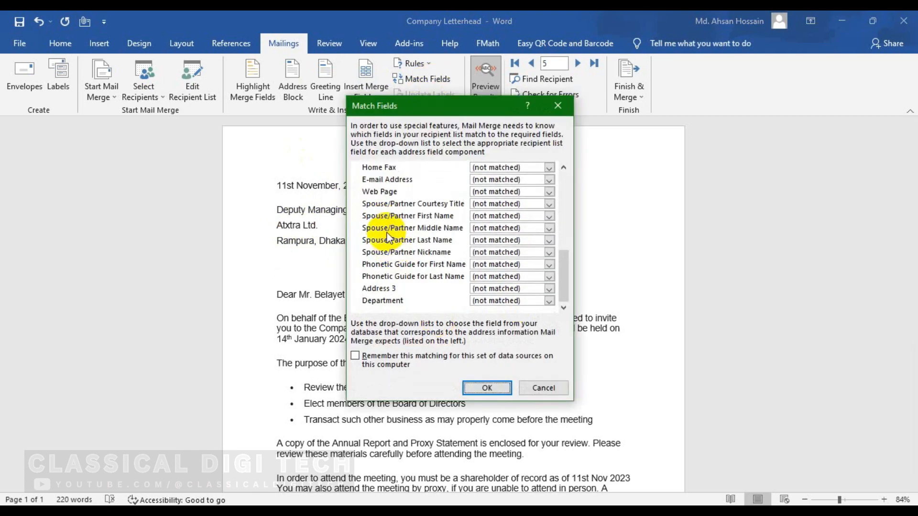
scroll(417, 256, "up", 6)
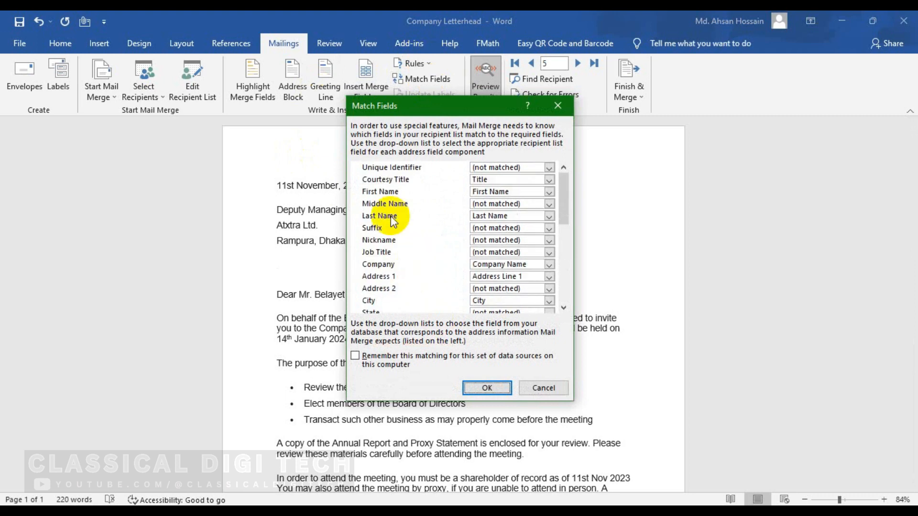
scroll(442, 223, "down", 4)
scroll(442, 221, "down", 2)
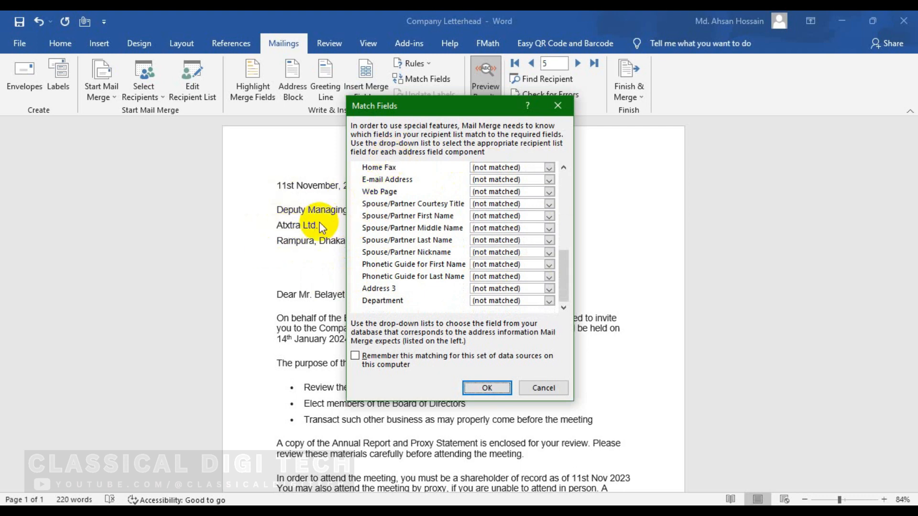
left_click(543, 388)
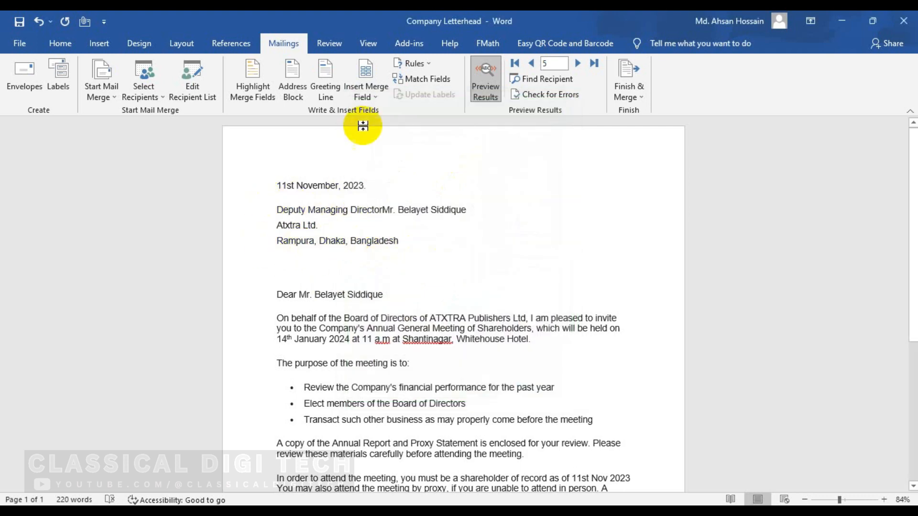
left_click(440, 80)
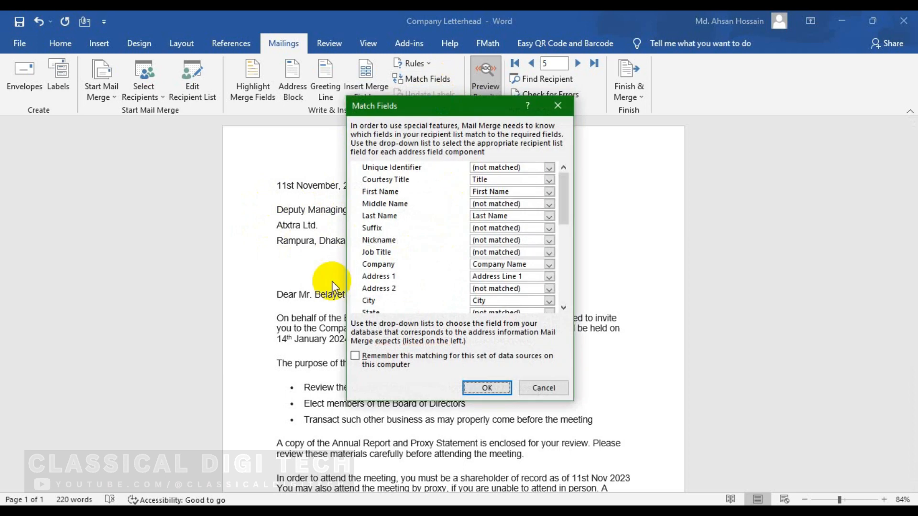
scroll(383, 216, "down", 6)
scroll(383, 216, "up", 6)
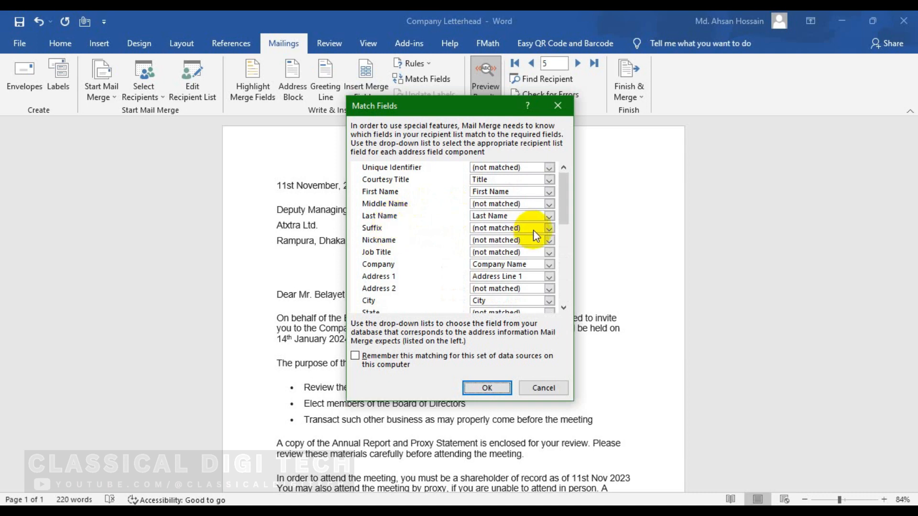
scroll(438, 249, "down", 2)
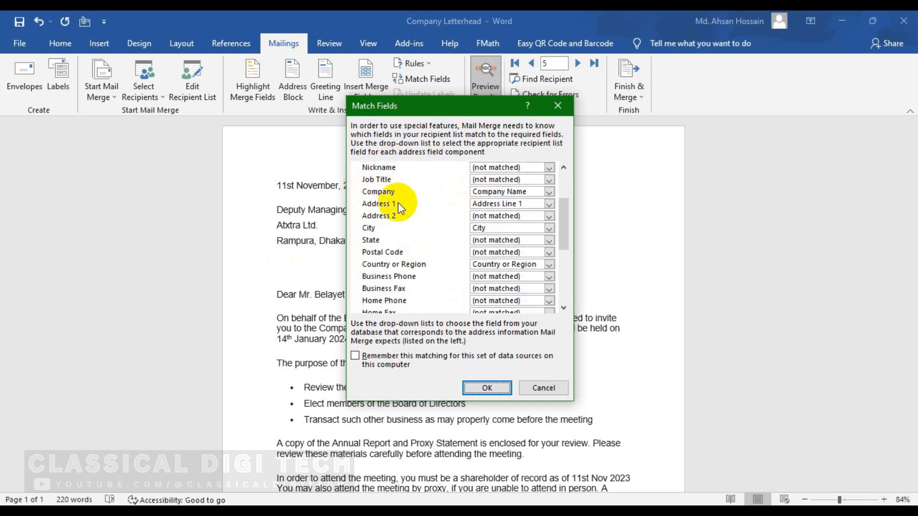
scroll(462, 256, "down", 3)
scroll(462, 256, "down", 2)
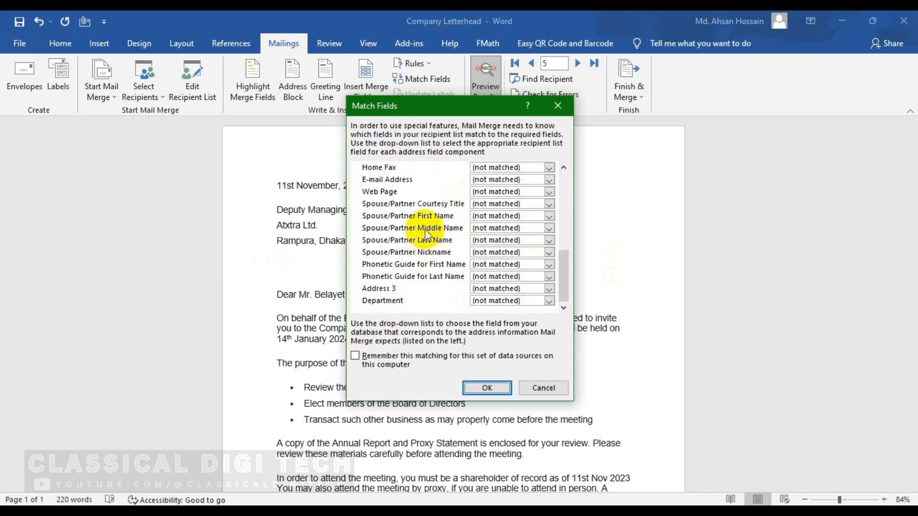
key("Escape")
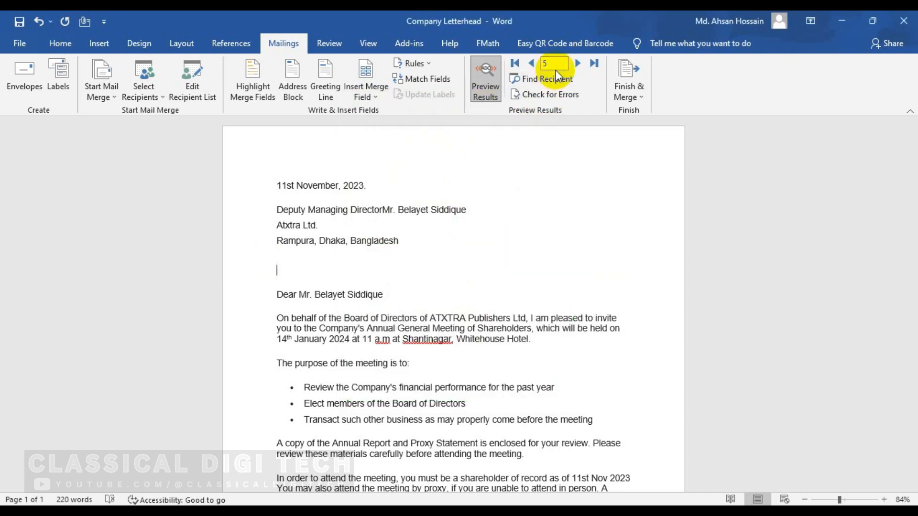
Step: Merge only the current record's letter into a new document via Edit Individual Documents
left_click(628, 88)
left_click(676, 111)
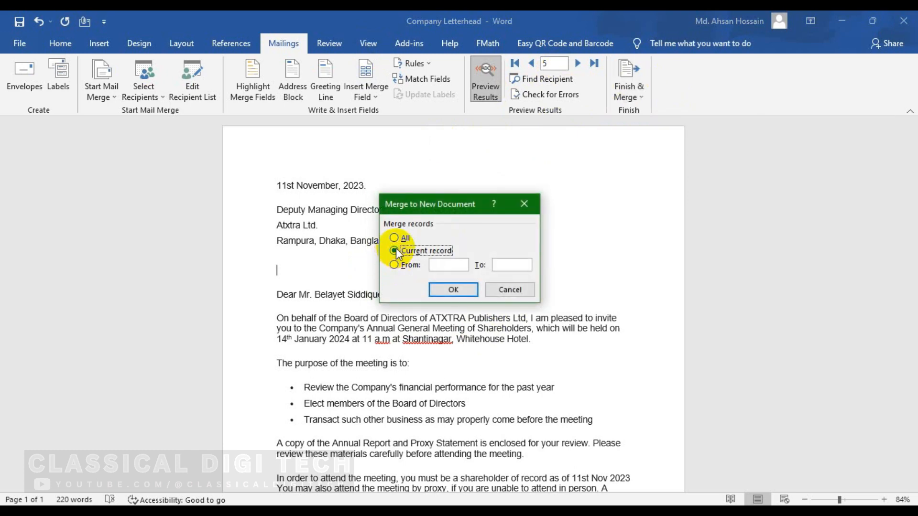
left_click(453, 290)
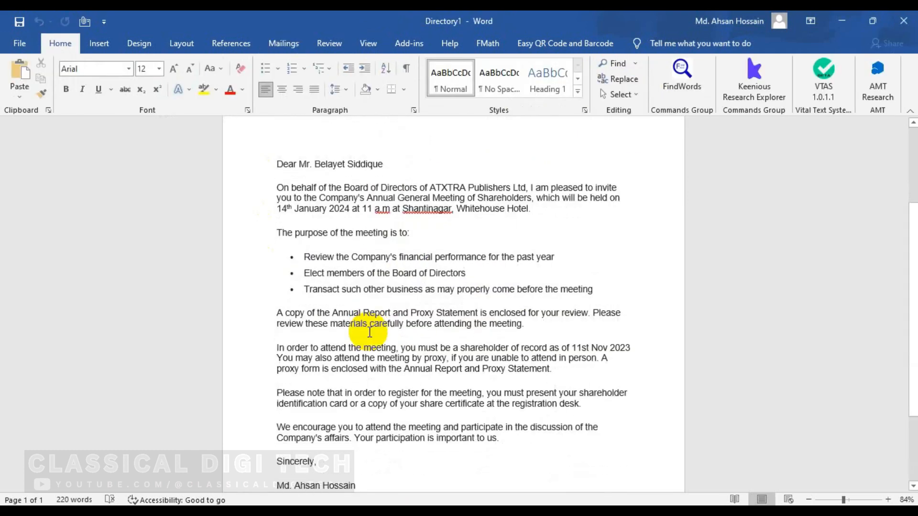
scroll(399, 352, "down", 2)
scroll(385, 348, "up", 2)
scroll(385, 348, "up", 2)
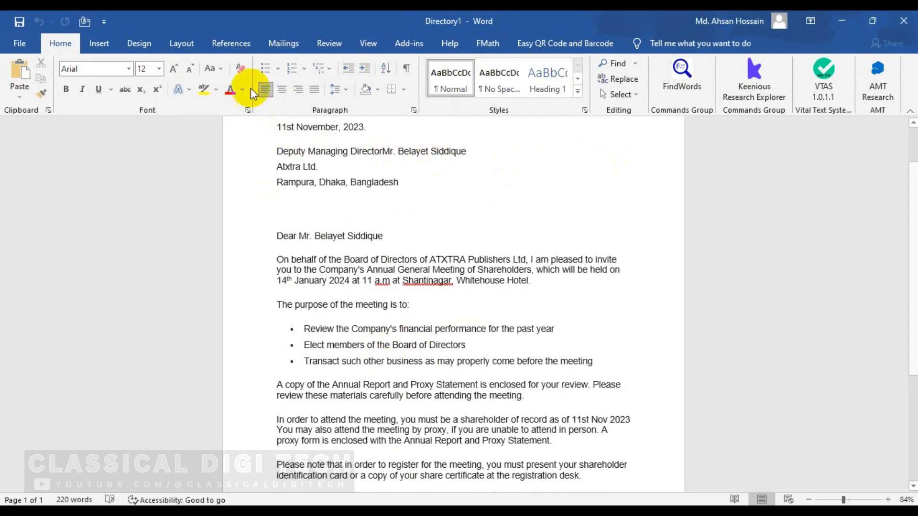
Step: Bring back the Mailings tools in the new Directory1 document
left_click(284, 43)
scroll(454, 189, "up", 2)
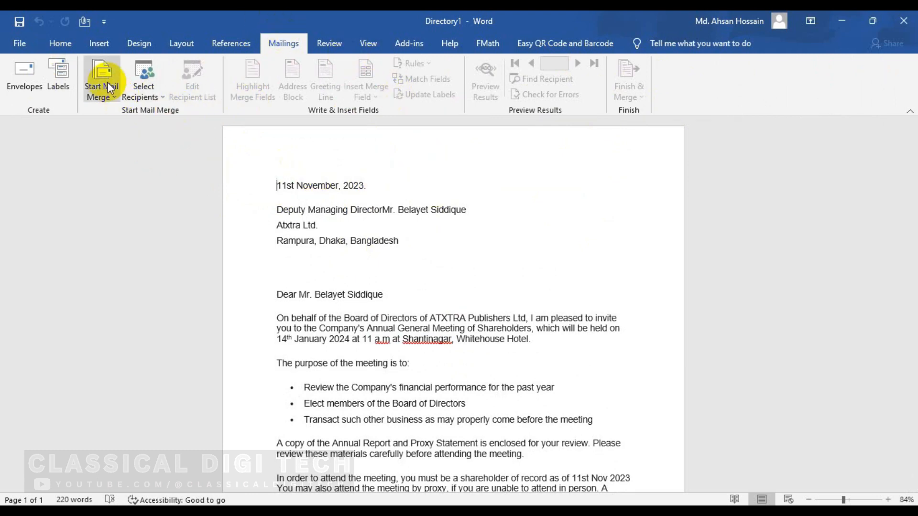
left_click(104, 22)
left_click(379, 135)
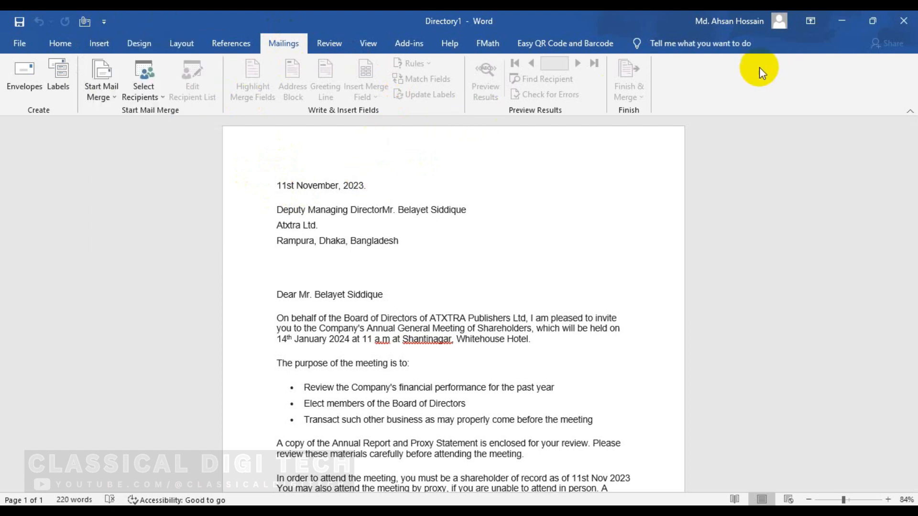
Step: Share Directory1 by email as an attachment, creating a message with Directory1.docx attached
left_click(20, 43)
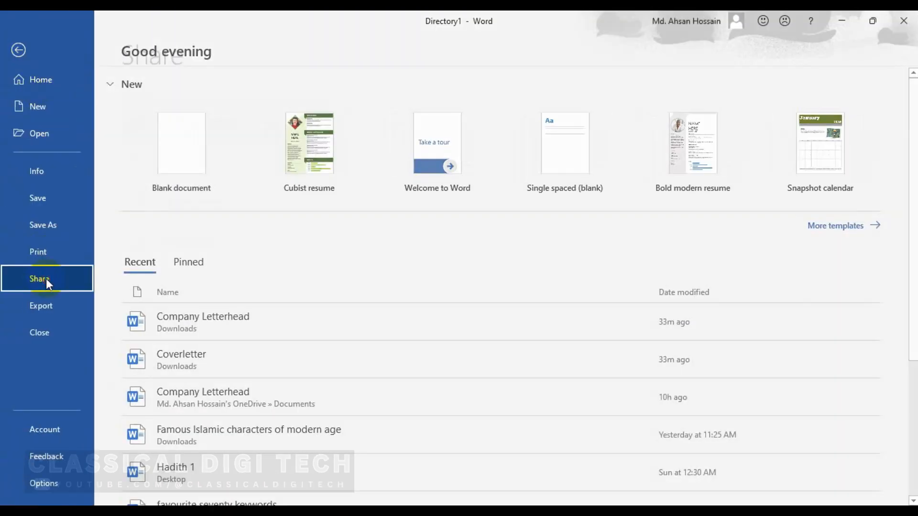
left_click(44, 278)
left_click(171, 161)
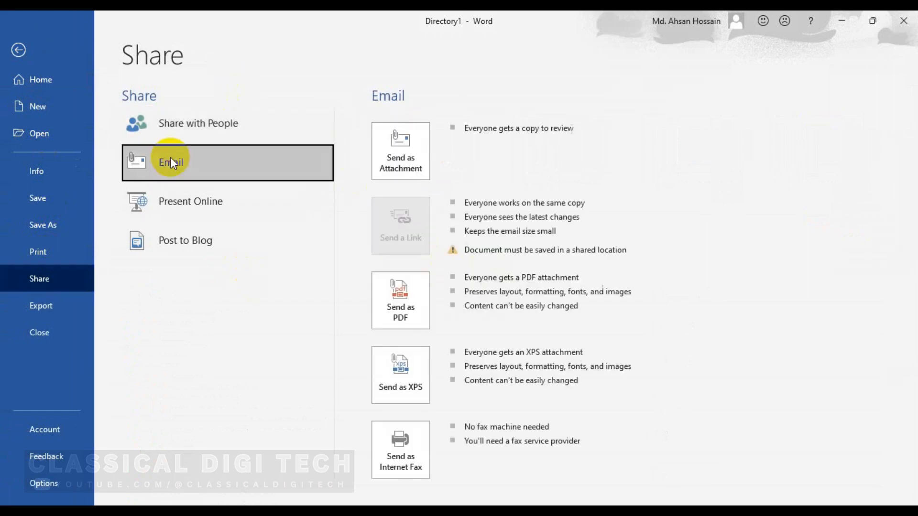
left_click(397, 154)
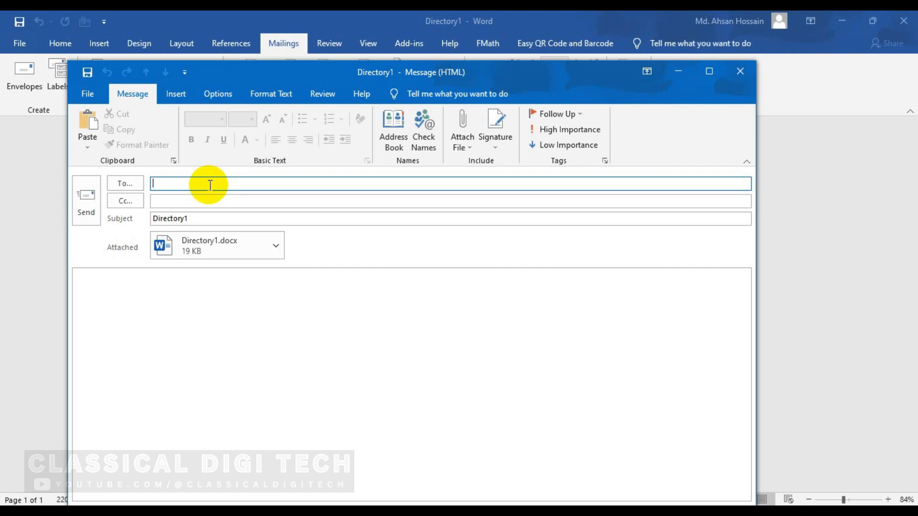
Step: Address the email to a suggested recipient and add a Cc recipient's e-mail address
type("A")
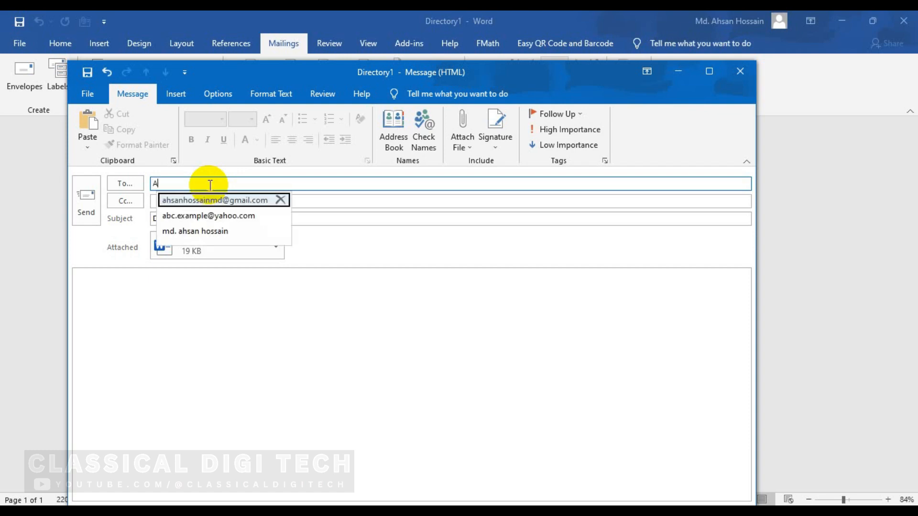
left_click(223, 203)
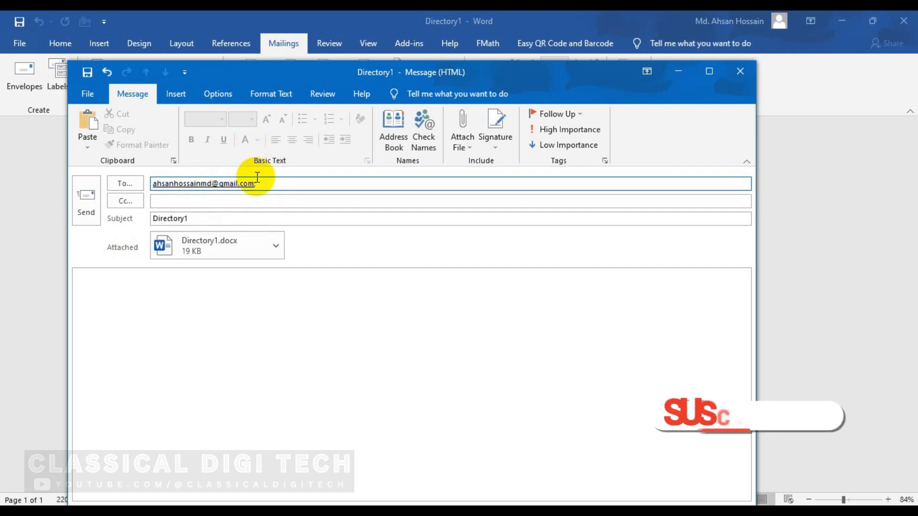
left_click(208, 201)
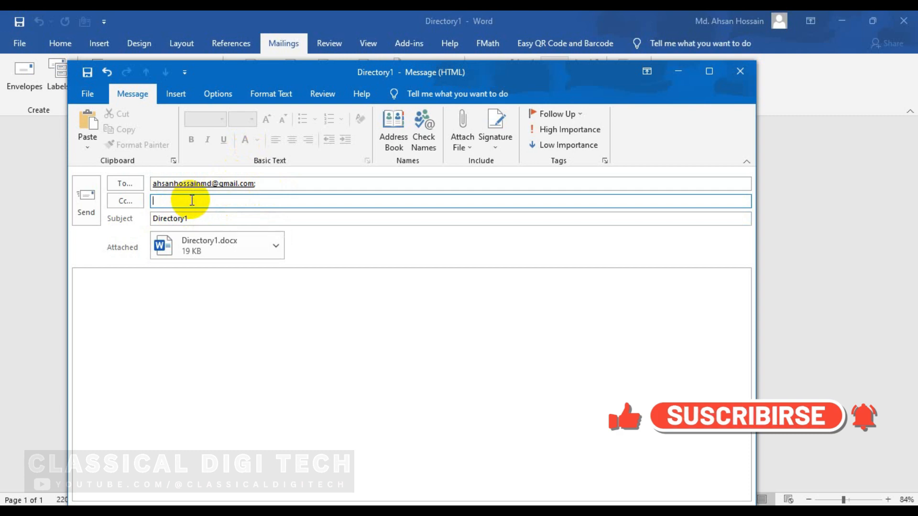
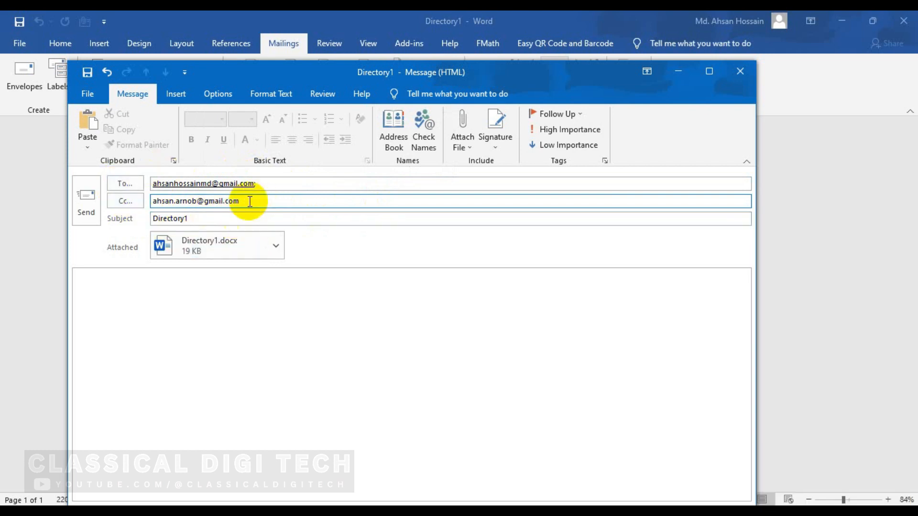
Step: Replace the subject with 'Invitation Letter.' and write 'Test Email.' in the body
left_click(243, 218)
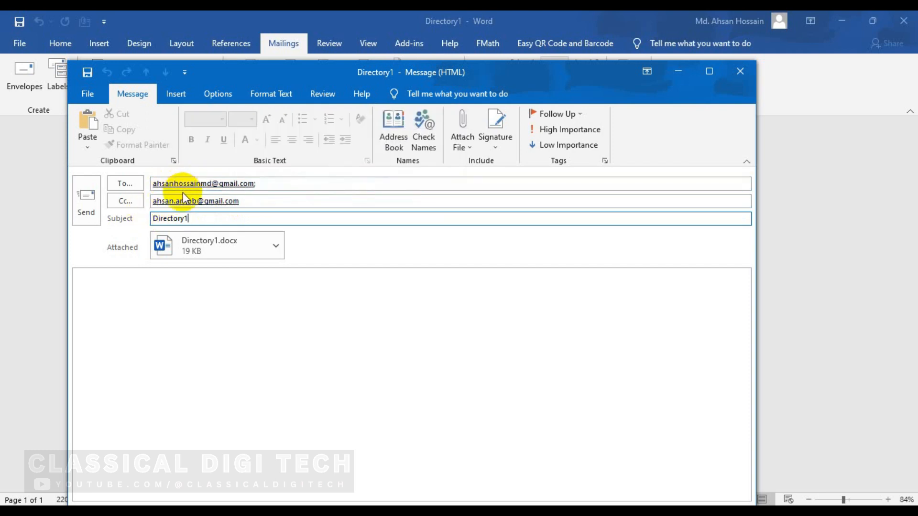
left_click_drag(189, 218, 113, 218)
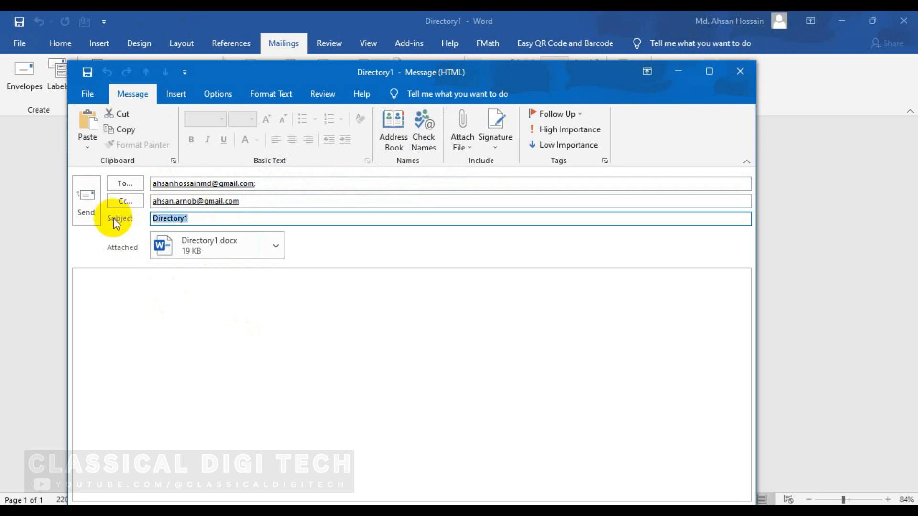
type("Invitation Letter.")
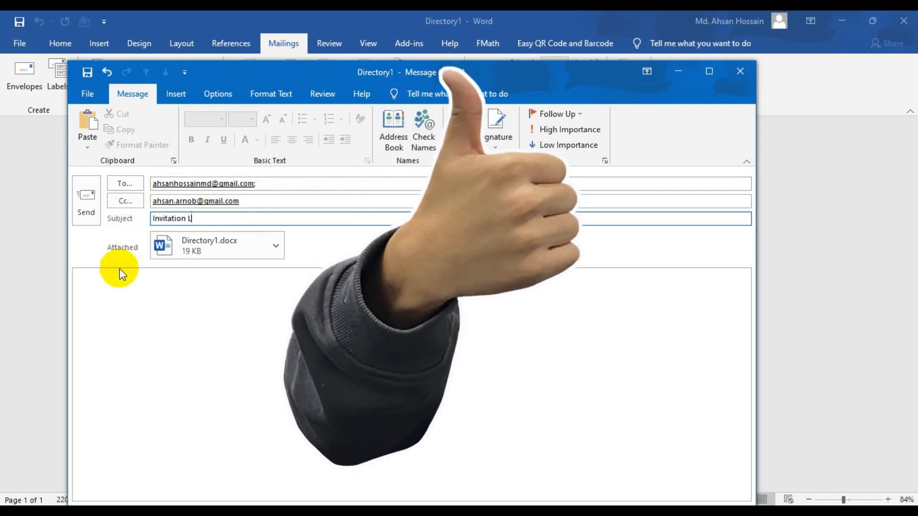
left_click(127, 306)
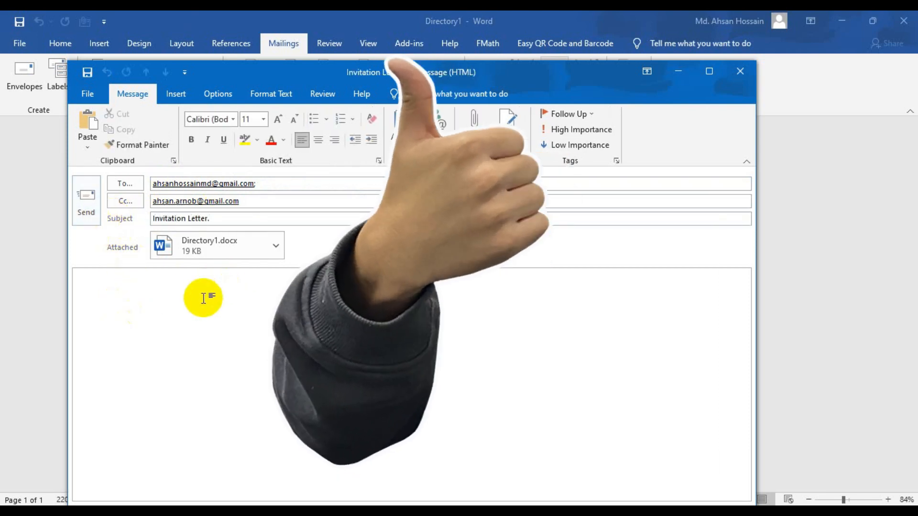
type("Test Email.")
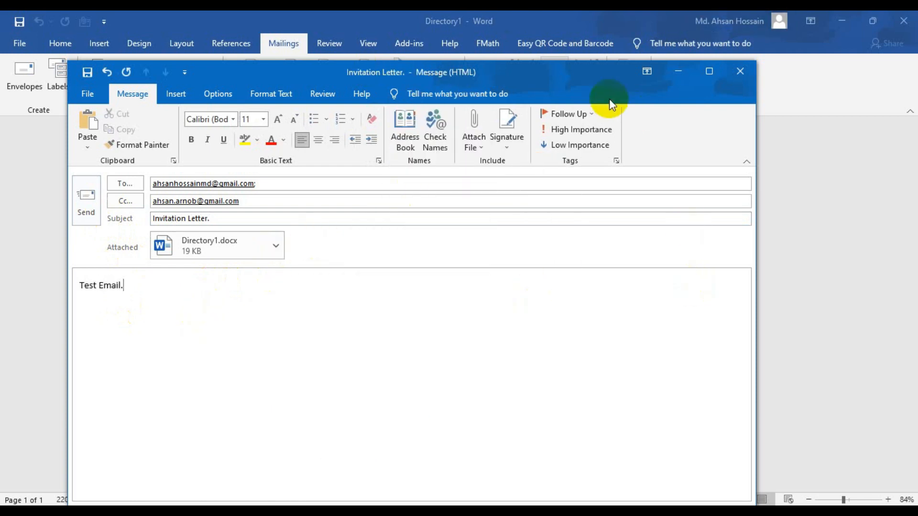
Step: Maximize the message window and send the email with the letter attached
left_click_drag(505, 72, 515, 33)
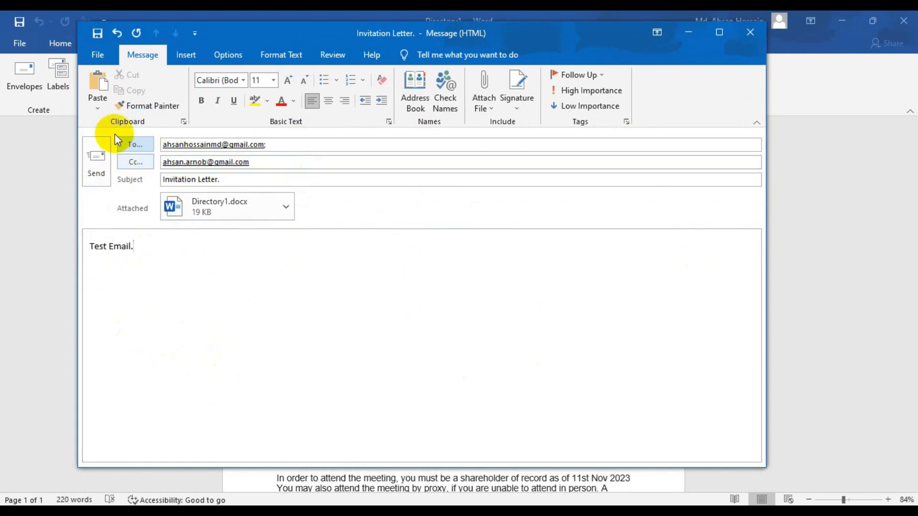
left_click(719, 33)
left_click(19, 157)
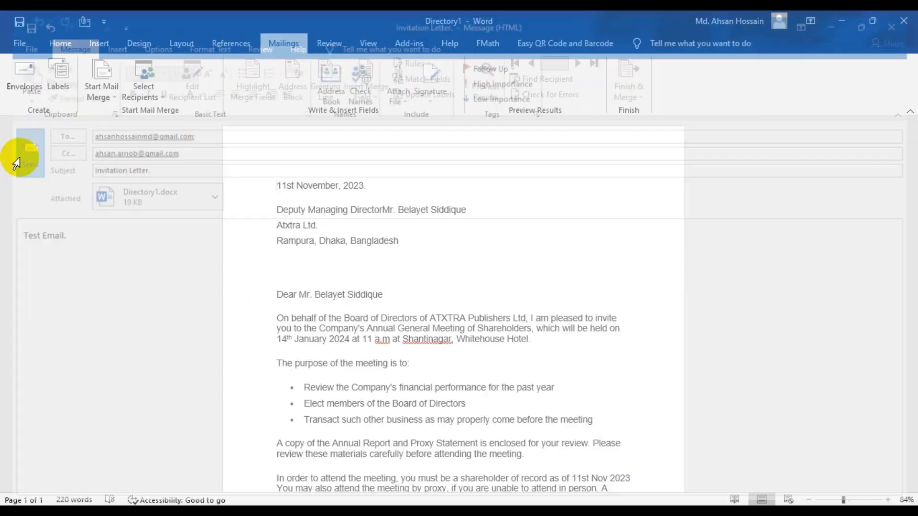